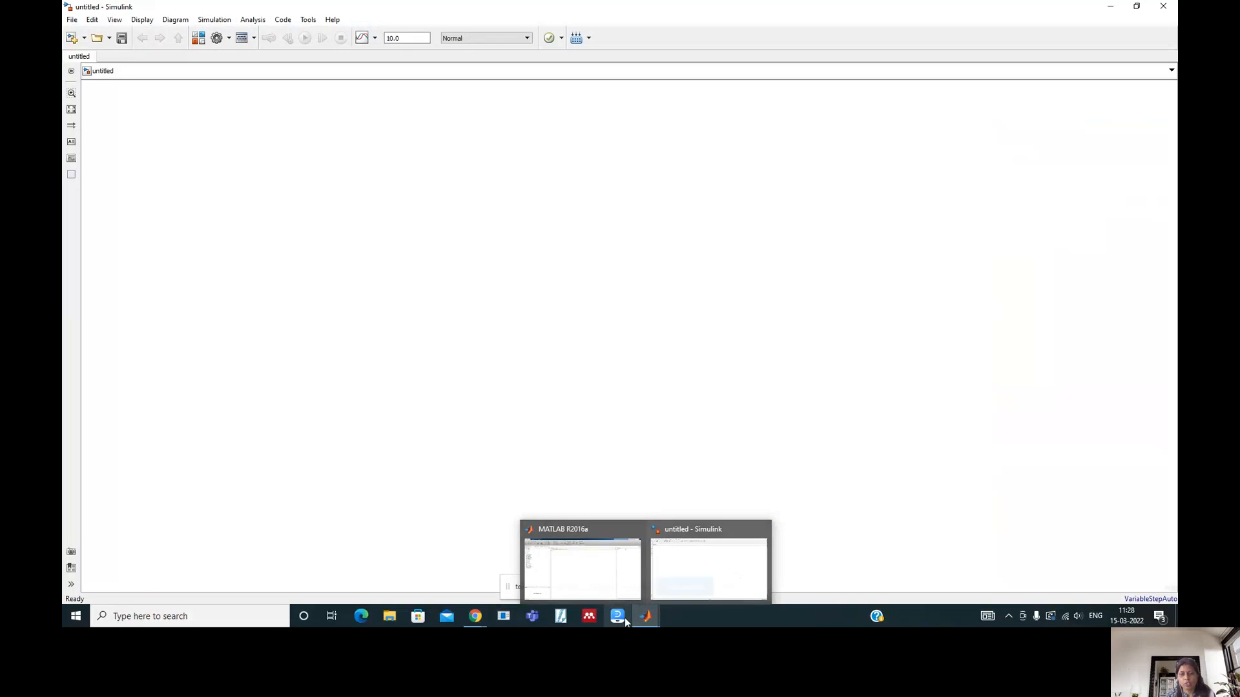
Turn off the camera in the Microsoft Teams meeting in Chrome and return to the untitled Simulink model
mouse_move(479, 621)
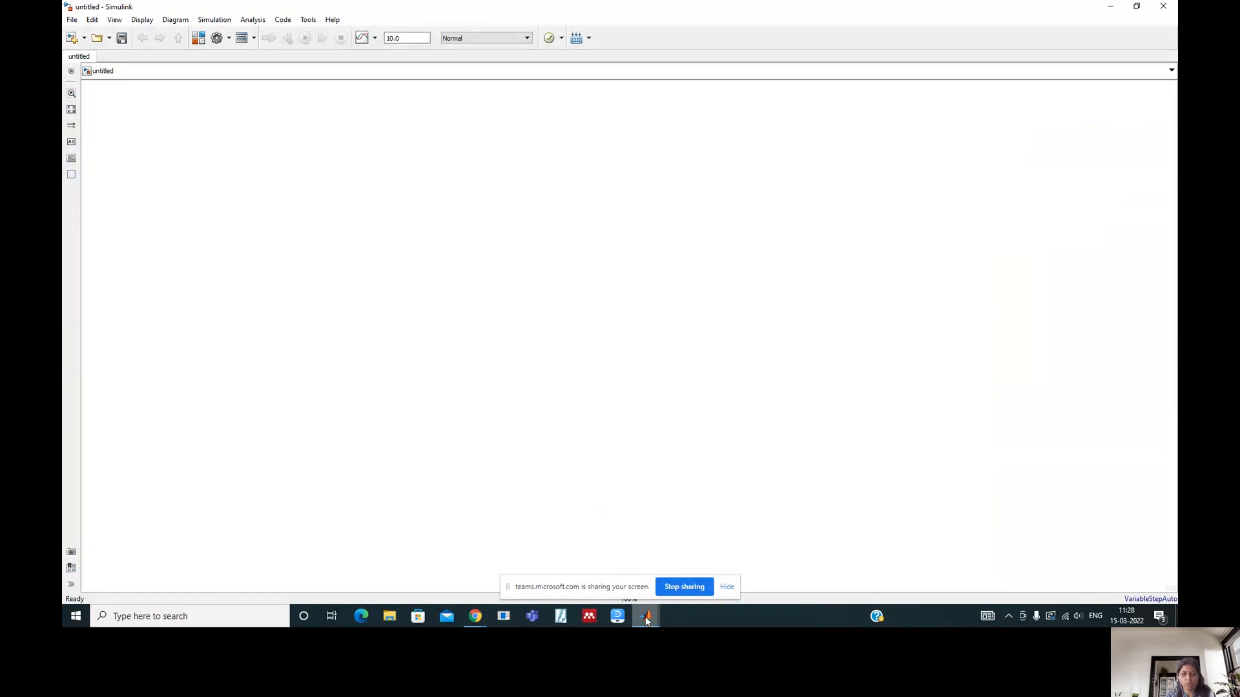
mouse_move(645, 617)
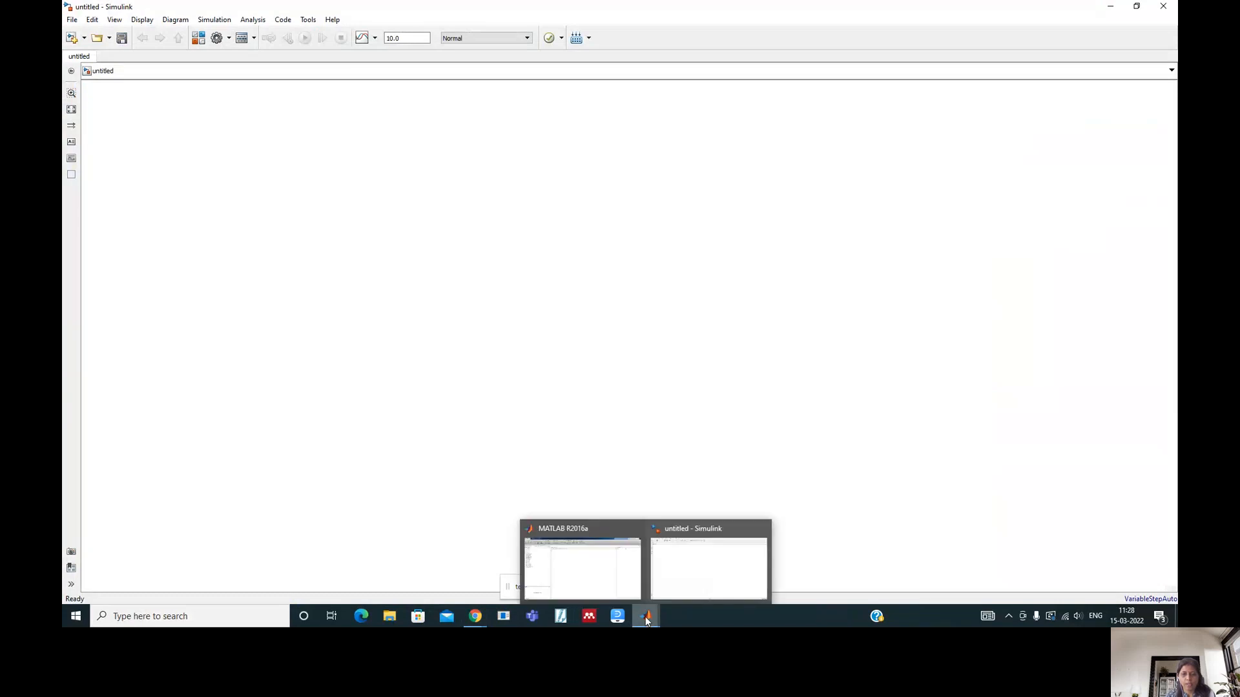
click(685, 566)
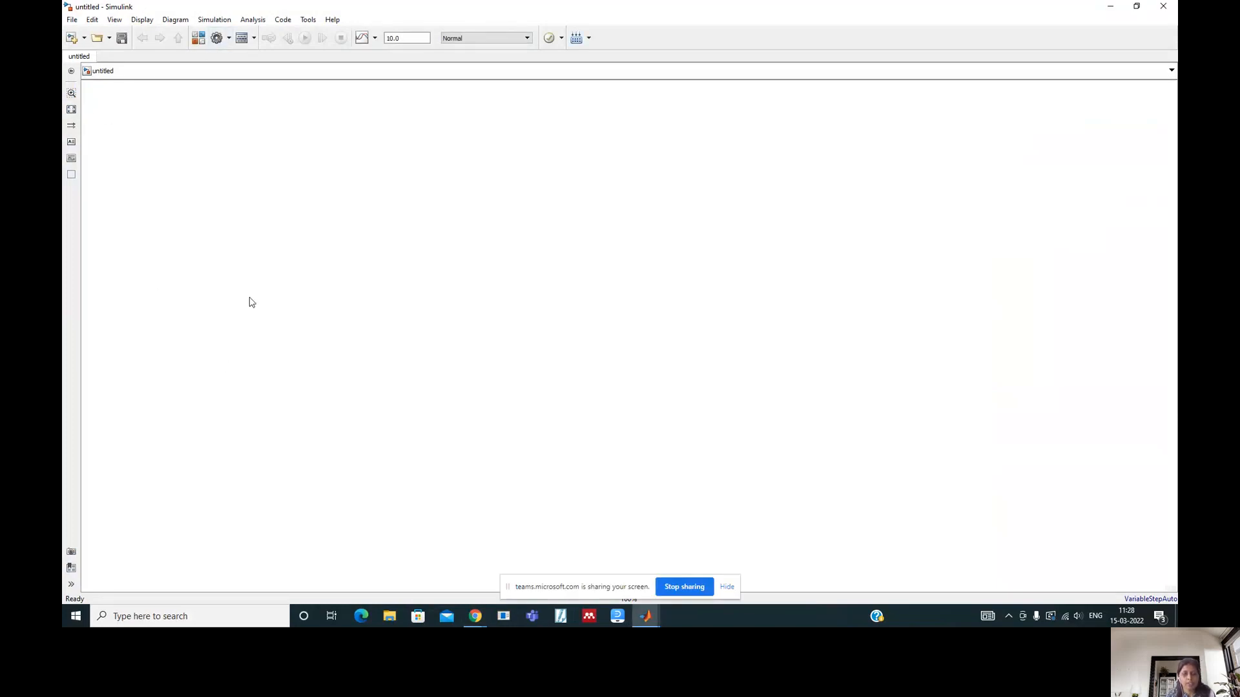
click(474, 617)
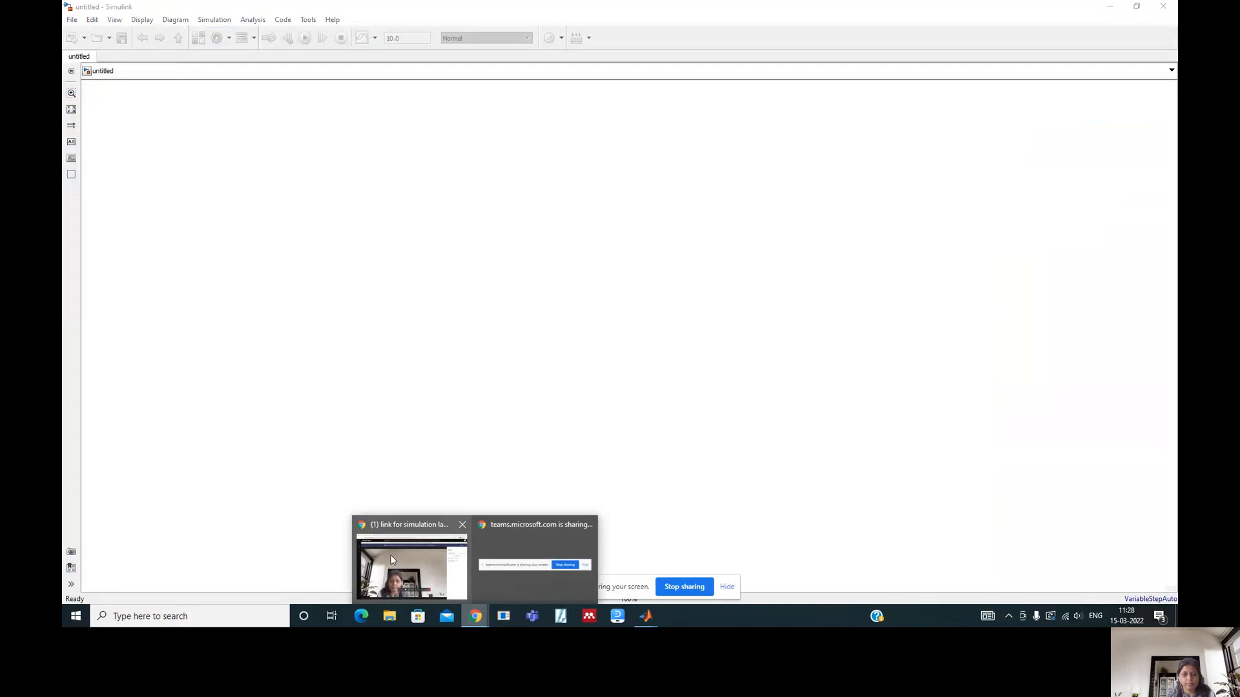
click(389, 553)
click(609, 508)
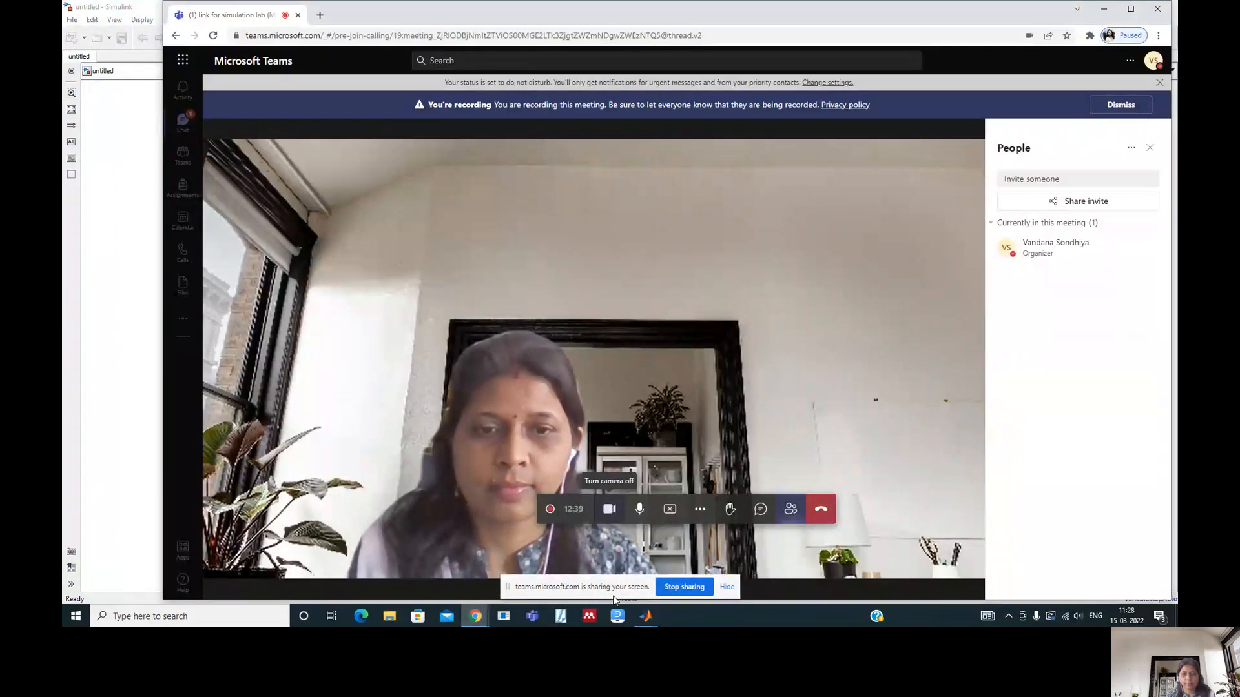
click(645, 615)
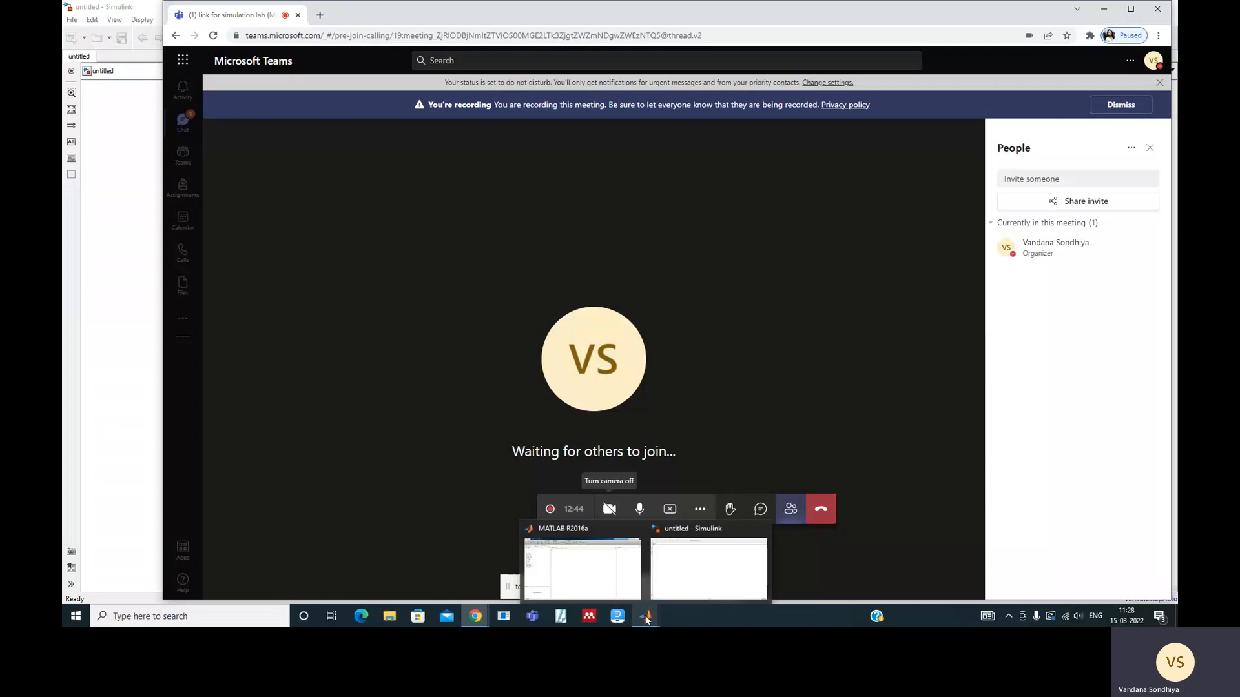
click(689, 578)
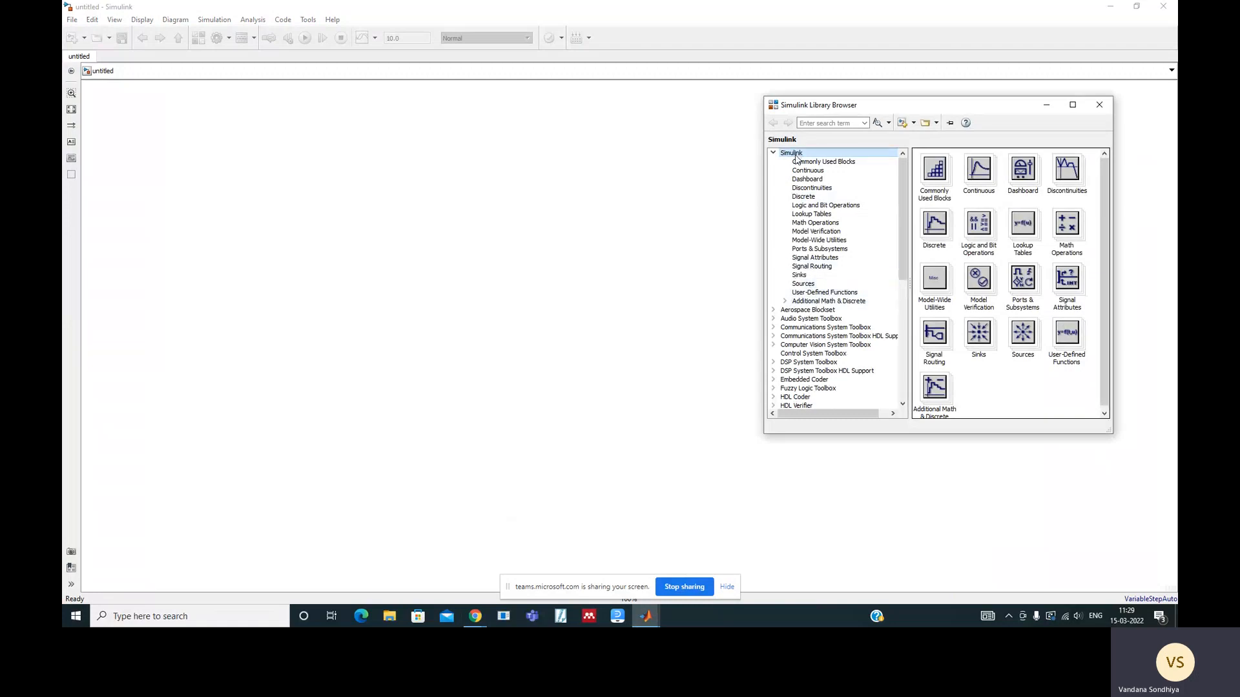
Add a Sine Wave block from the Simulink Sources library to the untitled model
click(804, 285)
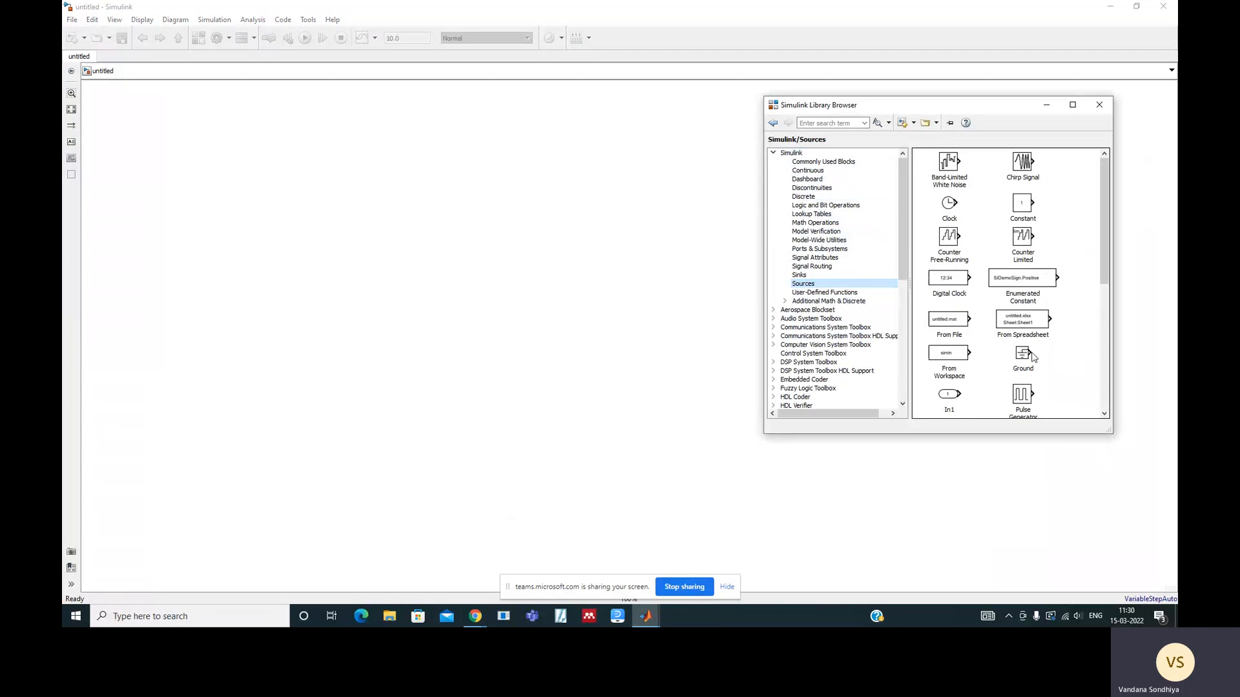
scroll(1032, 357, down, 2)
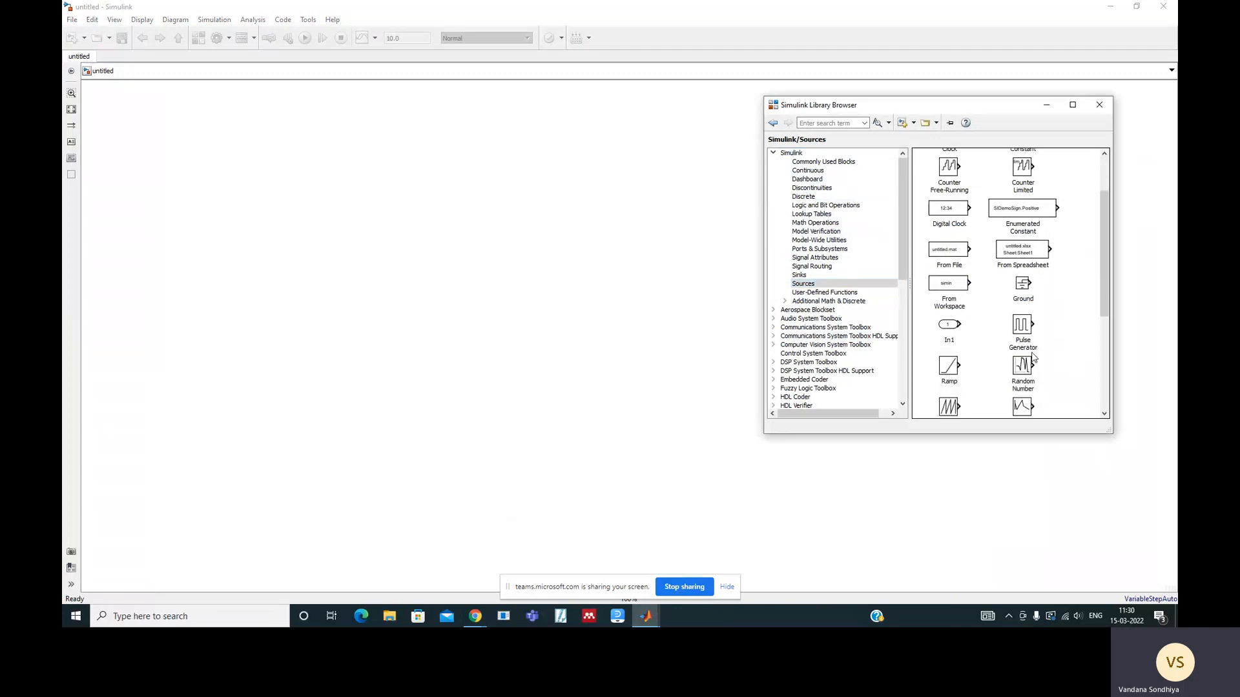
scroll(1032, 357, down, 6)
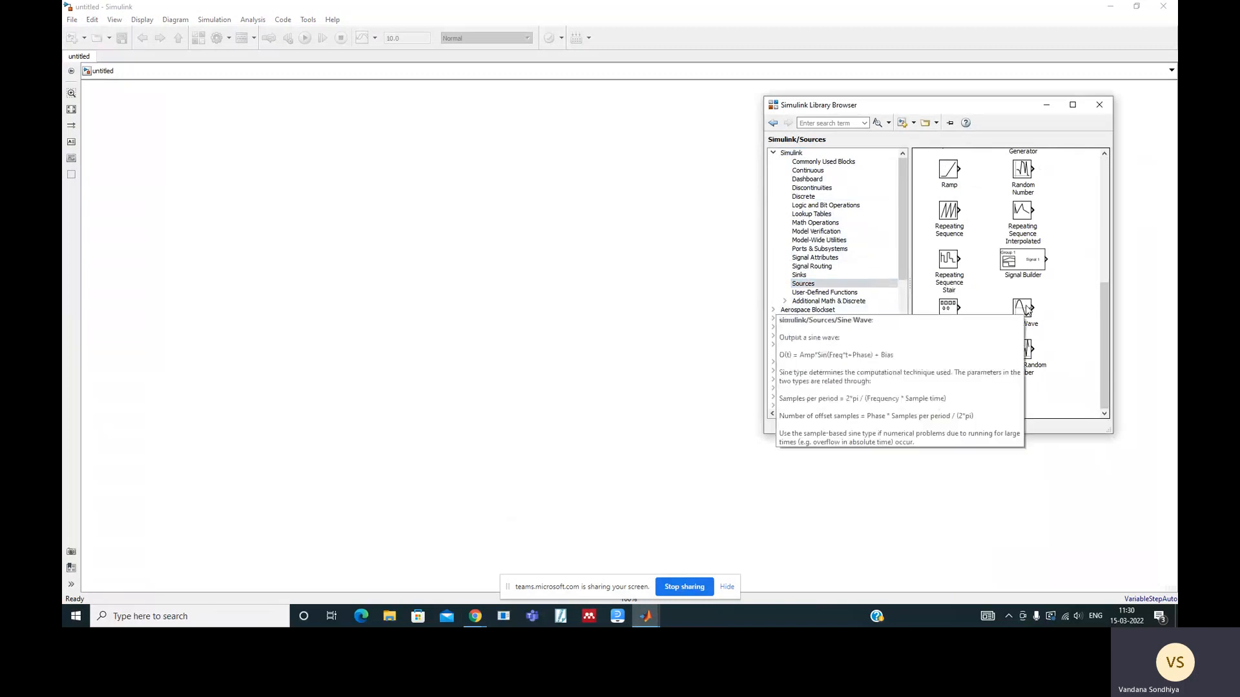
click(1024, 309)
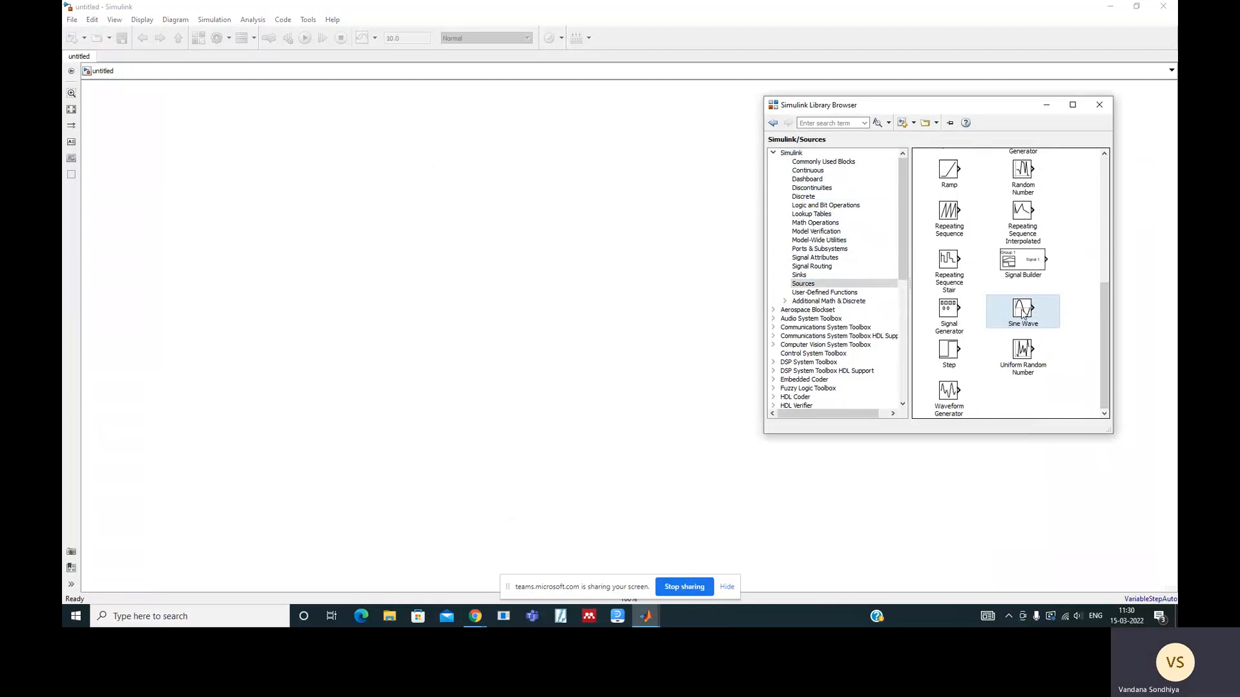
mouse_move(1022, 313)
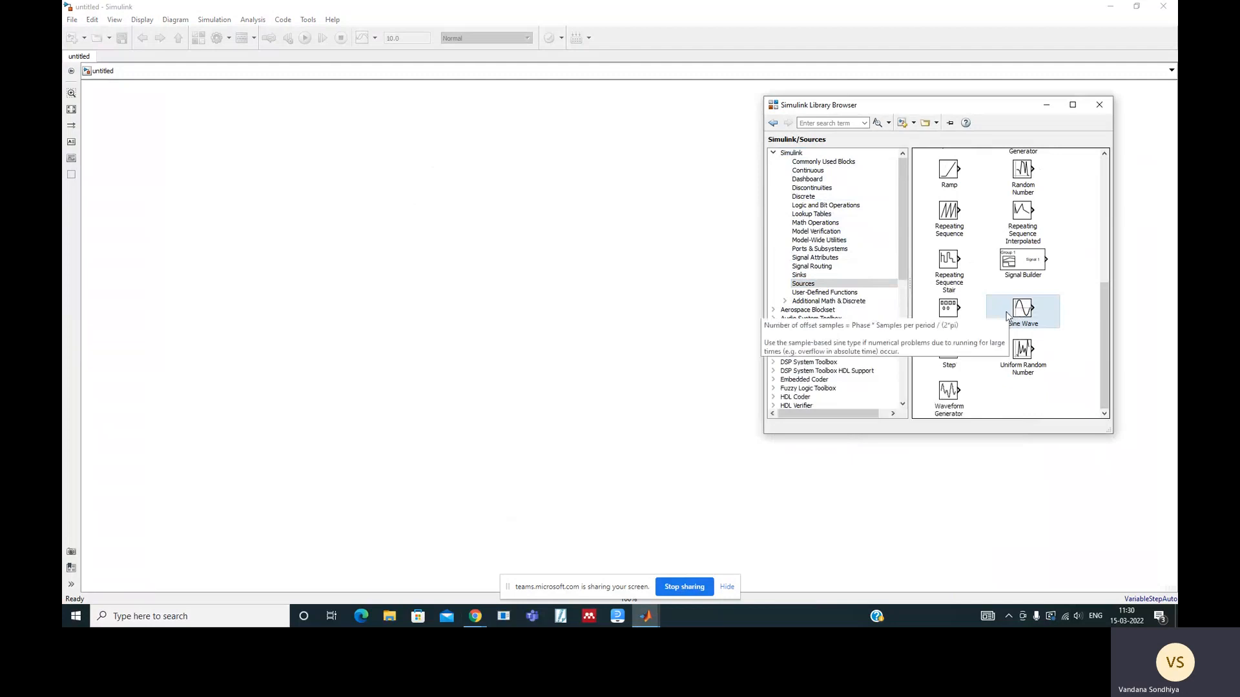
drag(1022, 313, 584, 284)
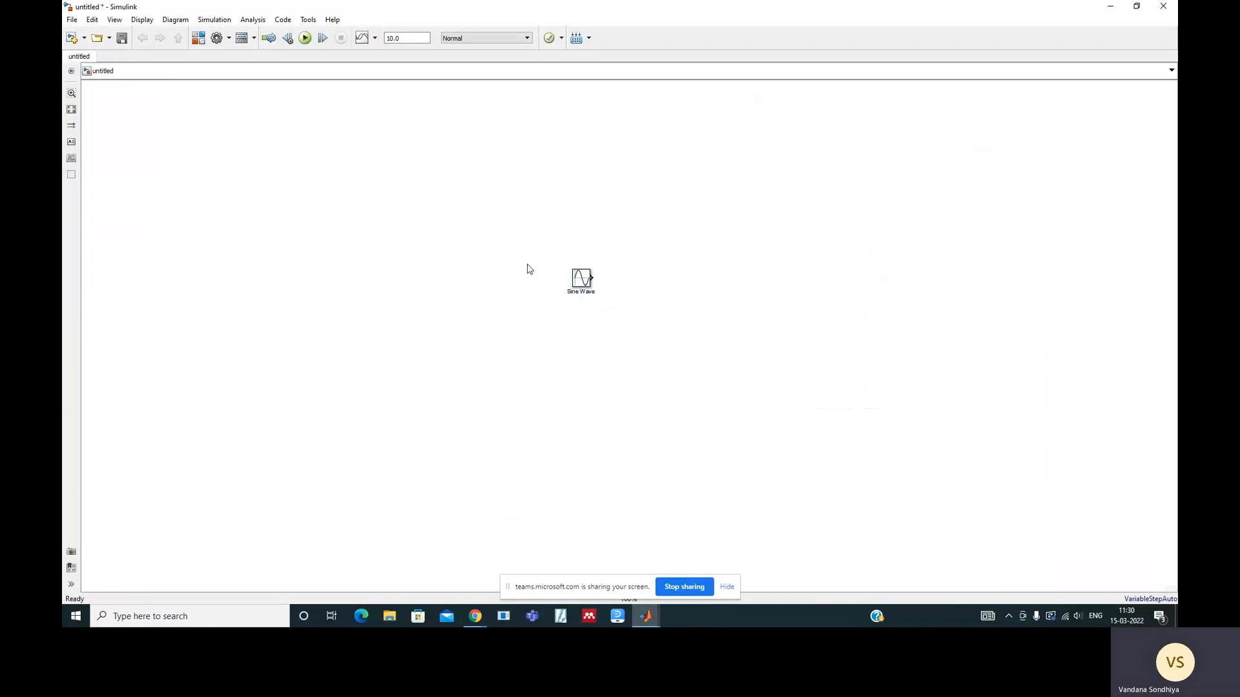
Move the Sine Wave block to the upper-left area of the model canvas and widen it slightly
drag(579, 276, 322, 187)
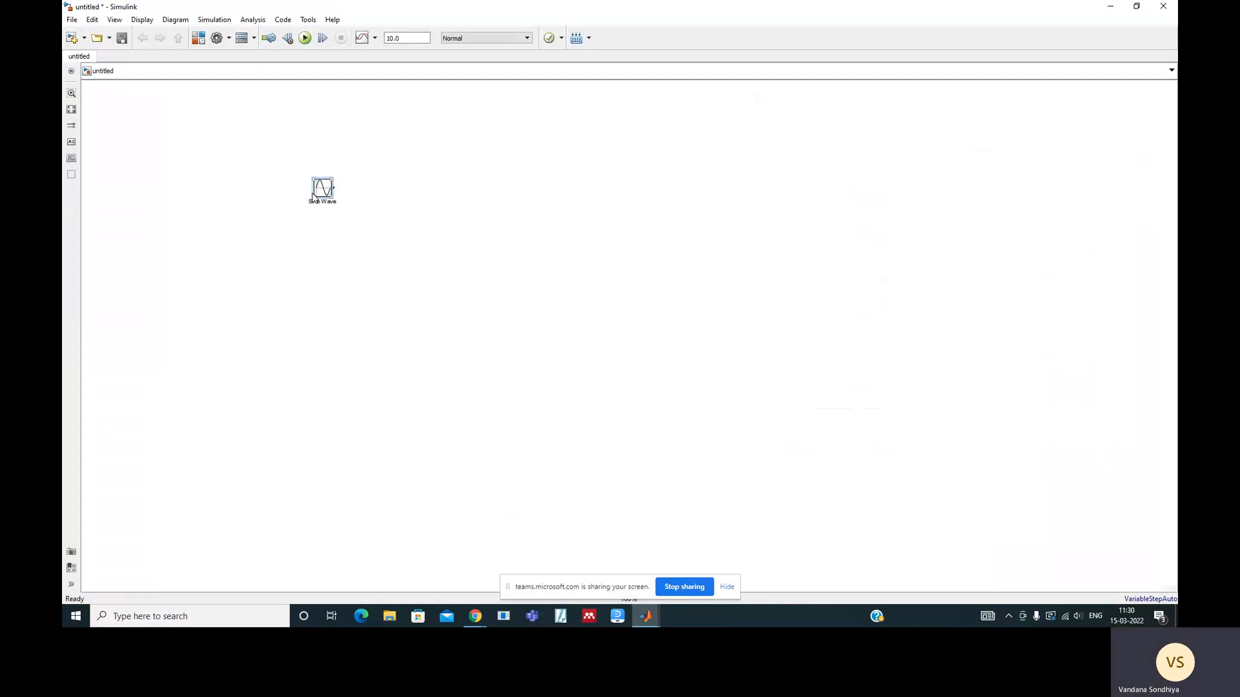
drag(310, 198, 304, 199)
click(204, 263)
Create two copies of the Sine Wave block, stacked in a column beneath the original
click(322, 190)
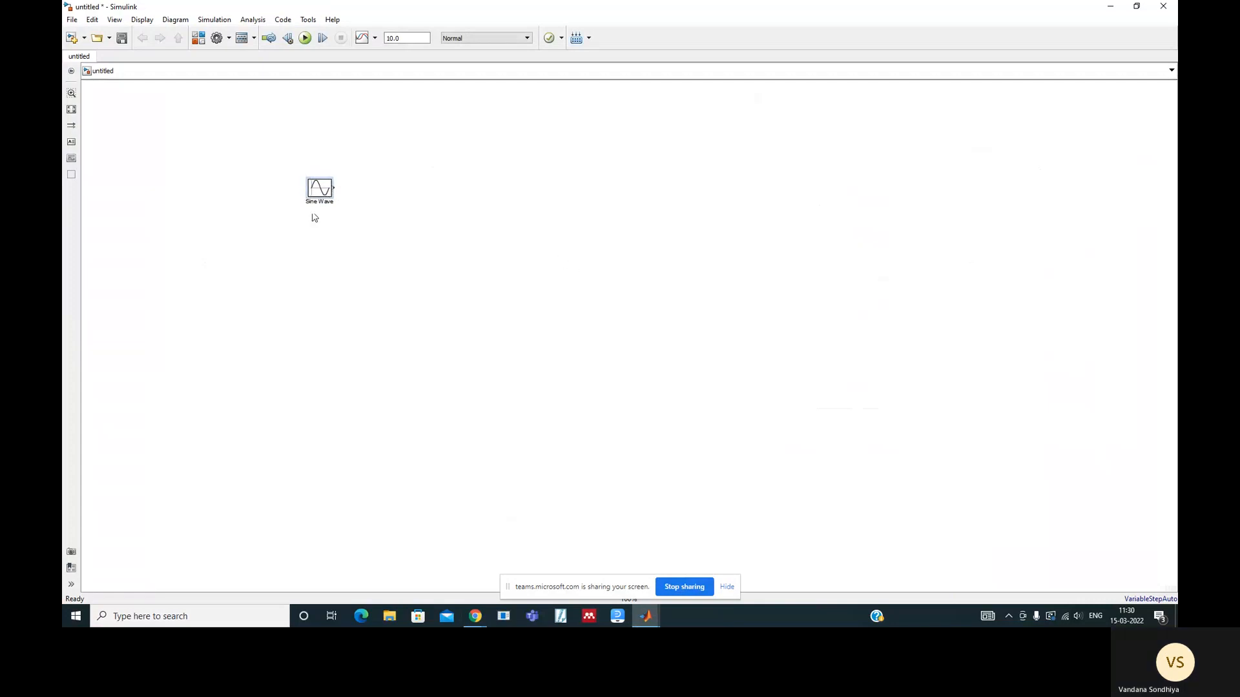
drag(316, 193, 316, 265)
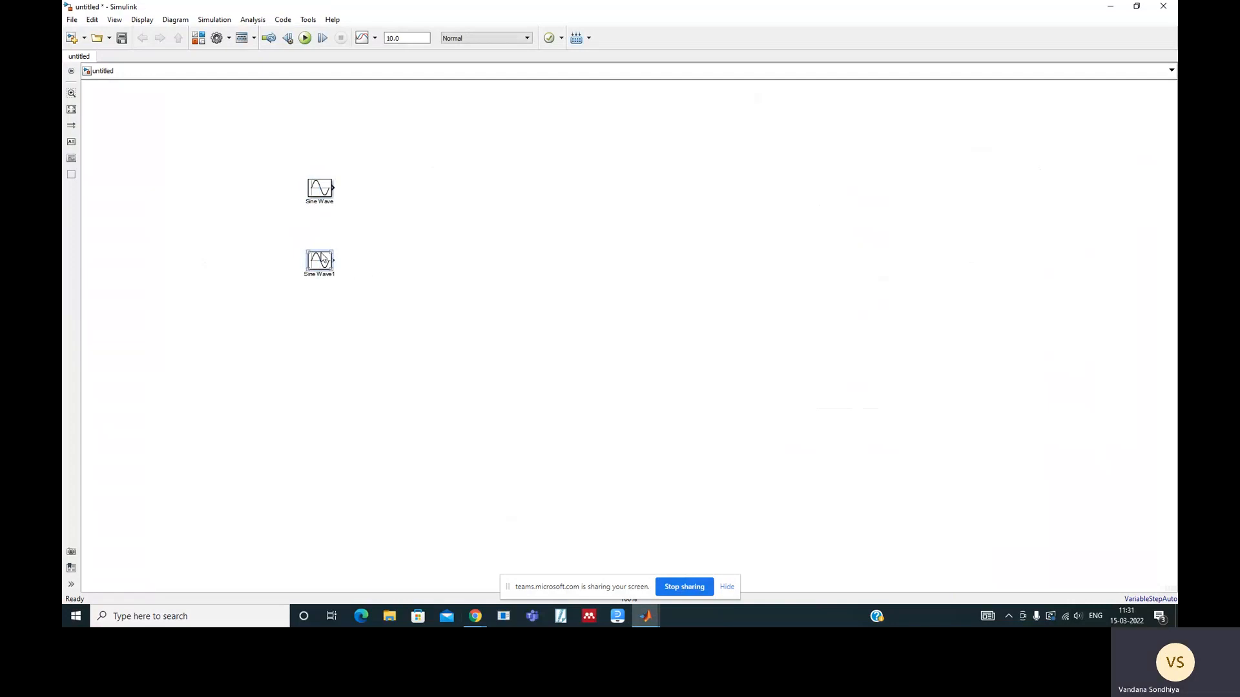
drag(321, 261, 321, 325)
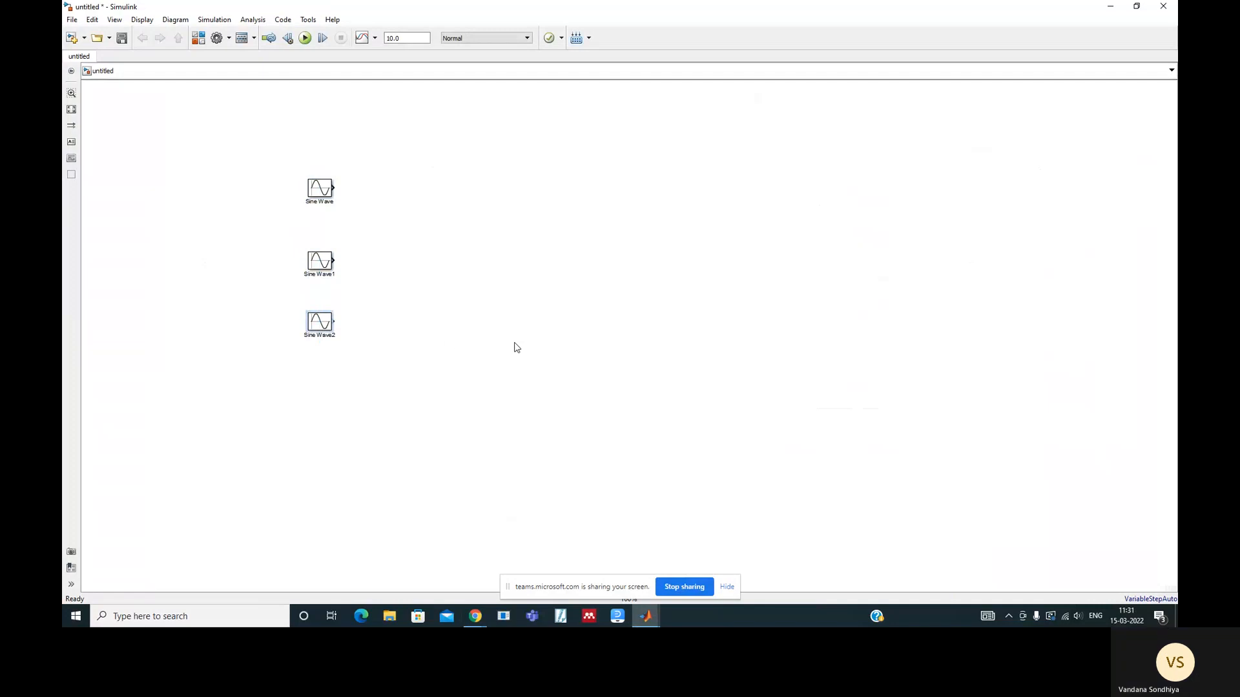
Review the parameters of the topmost Sine Wave block without changing them
click(317, 191)
double_click(316, 190)
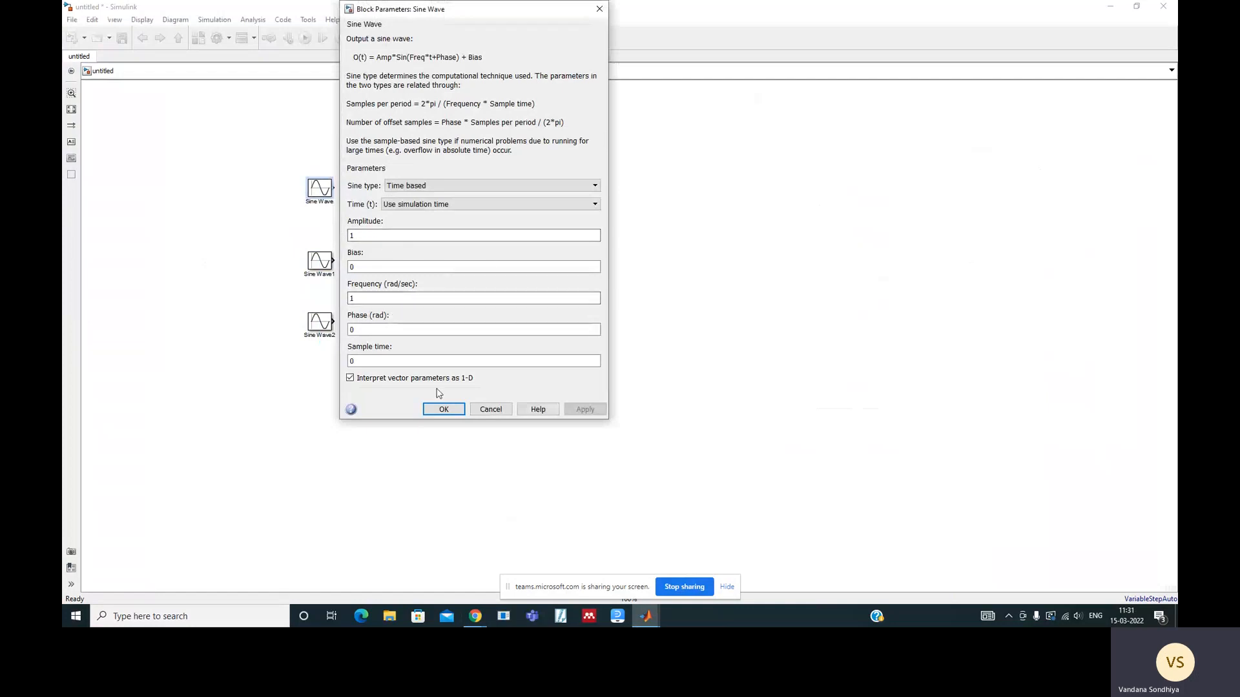
click(437, 404)
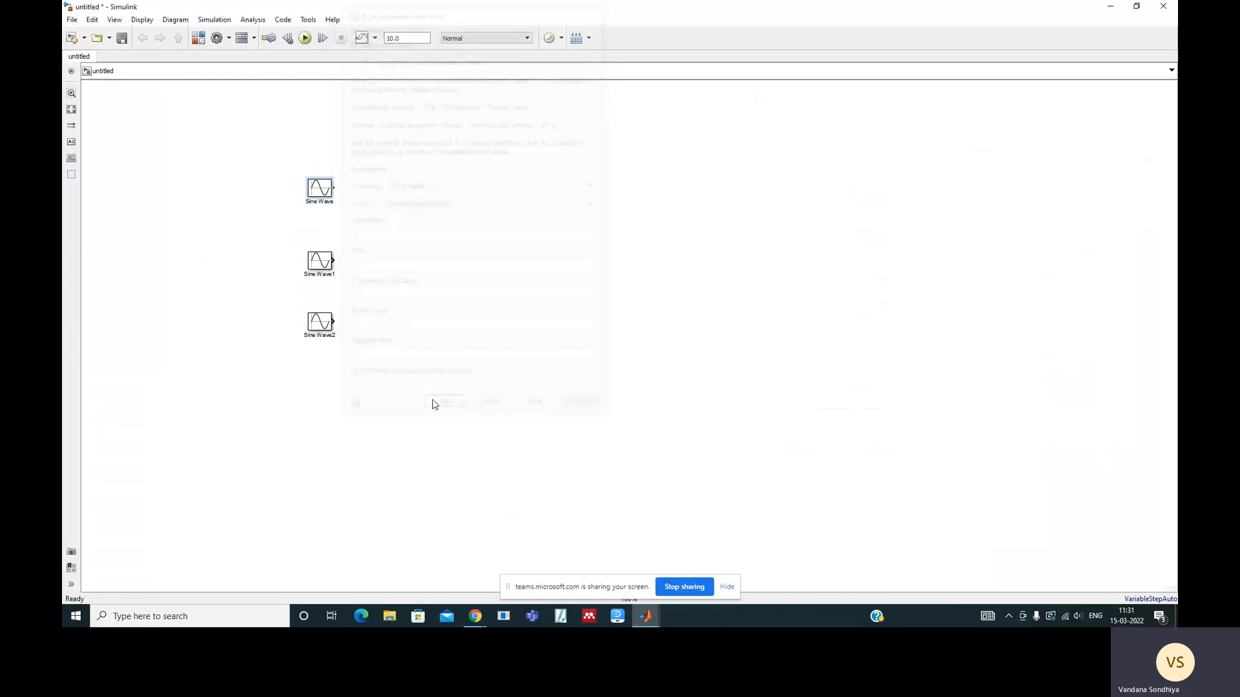
Set the frequency of the Sine Wave1 block to 5 rad/sec and apply the change
double_click(320, 261)
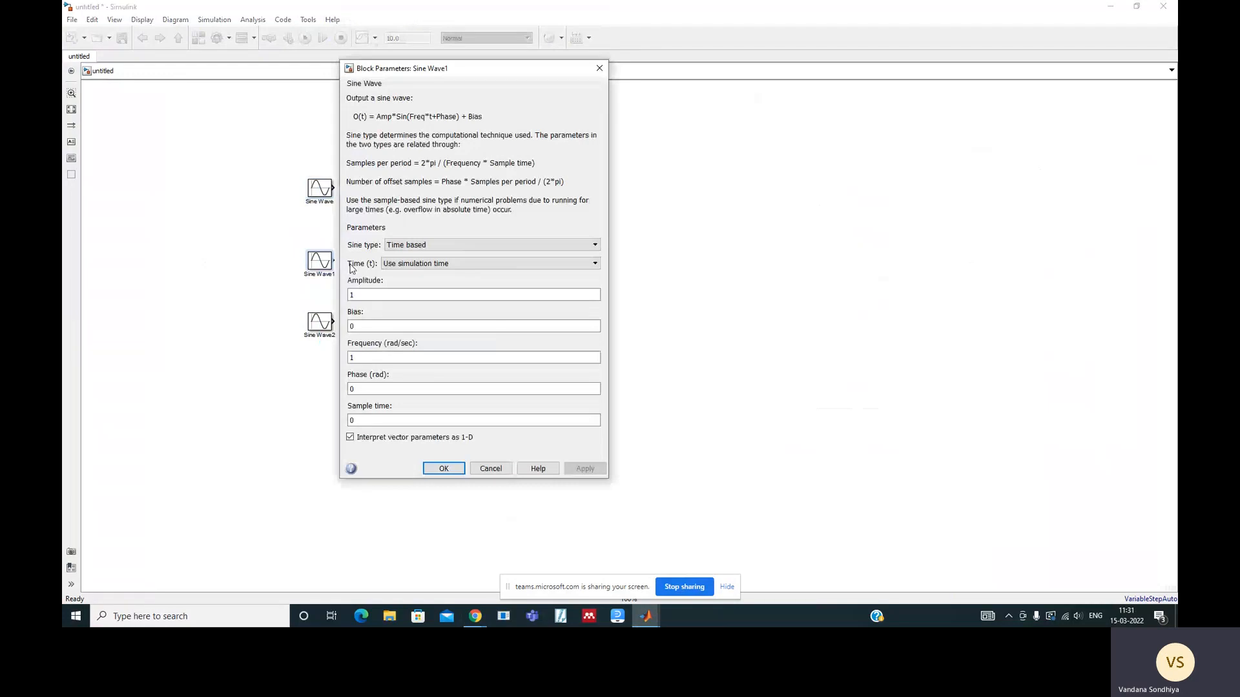
double_click(374, 356)
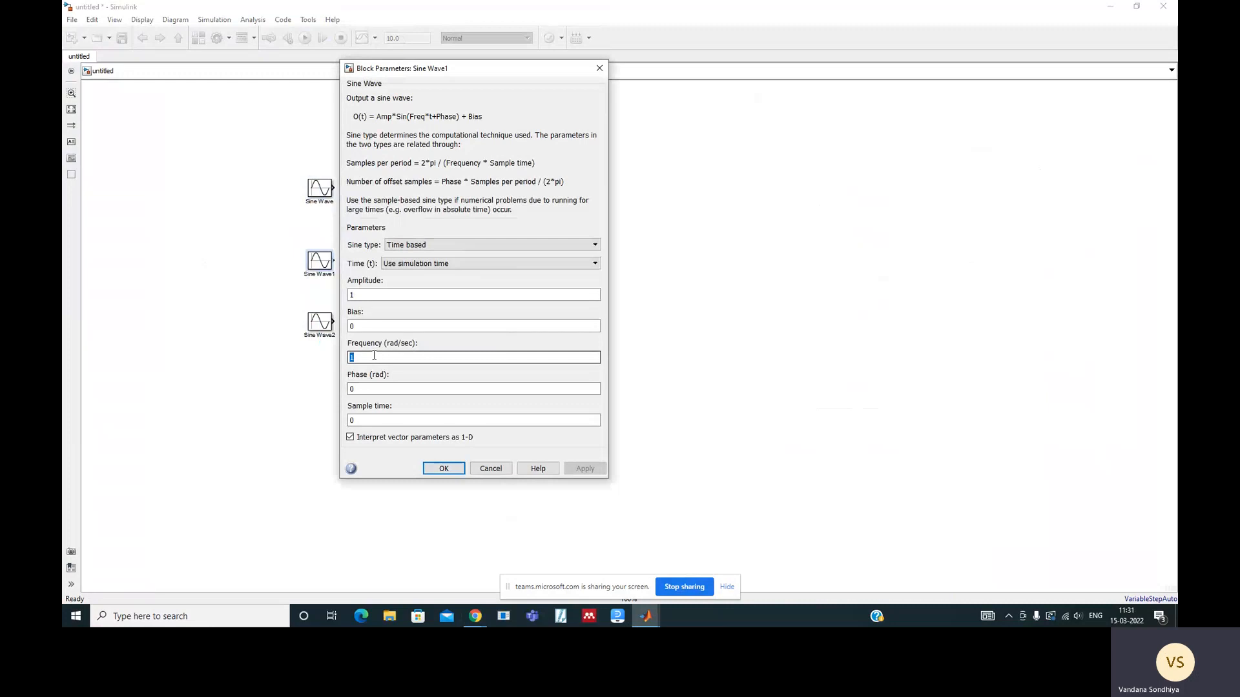
text(5)
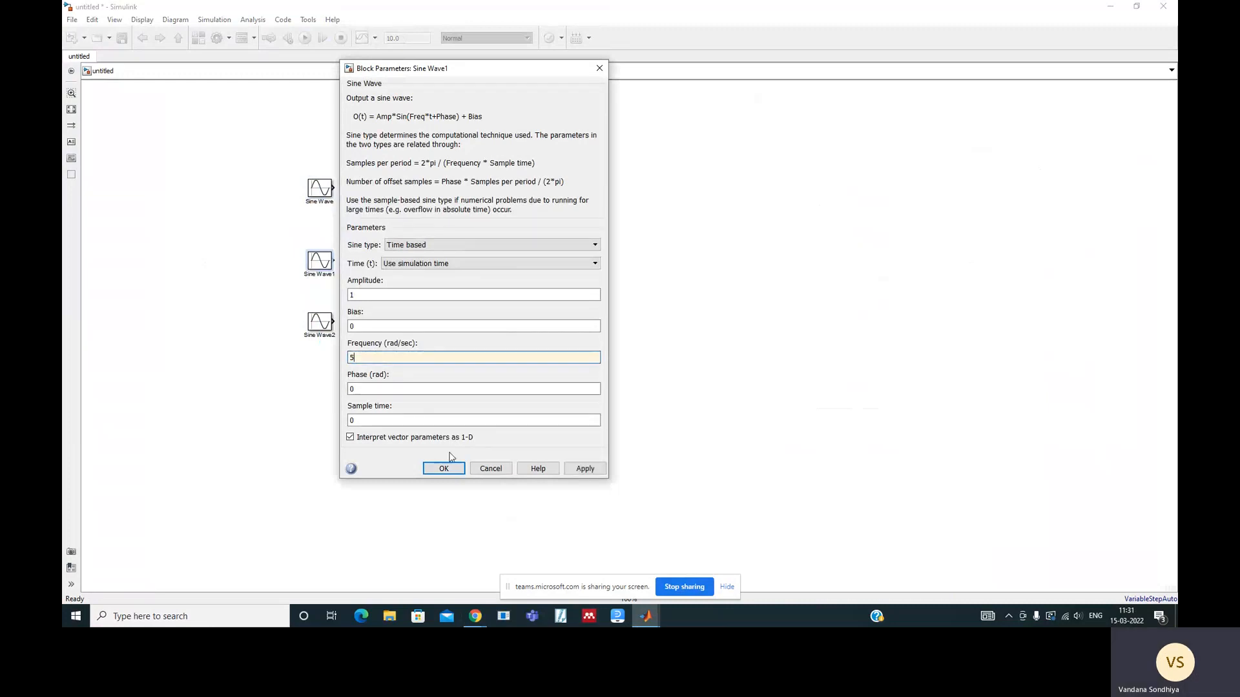
click(584, 468)
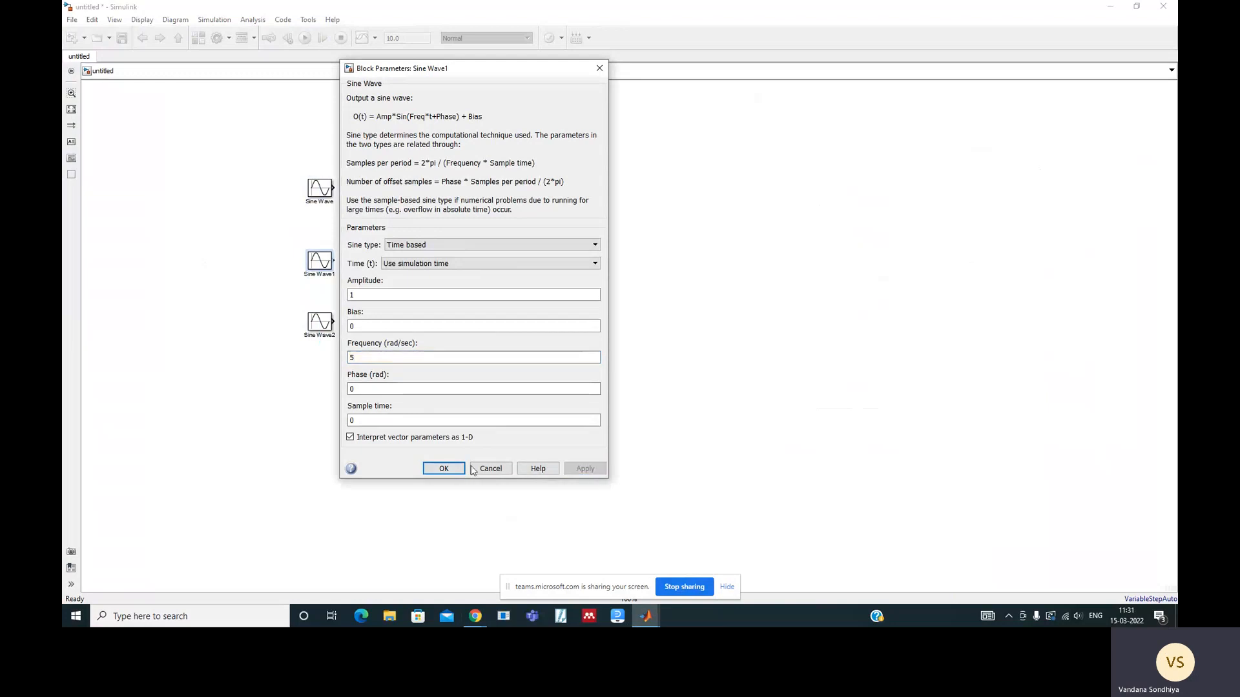
click(443, 469)
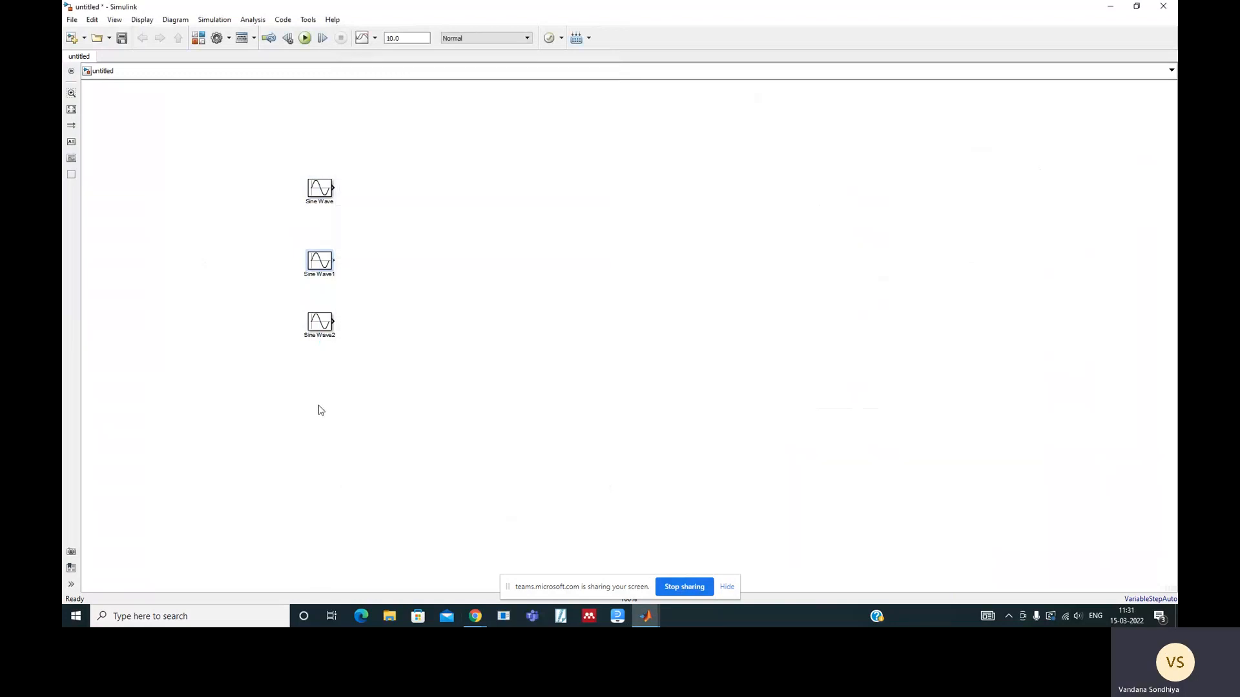
Set the frequency of the Sine Wave2 block to 10 rad/sec
double_click(319, 321)
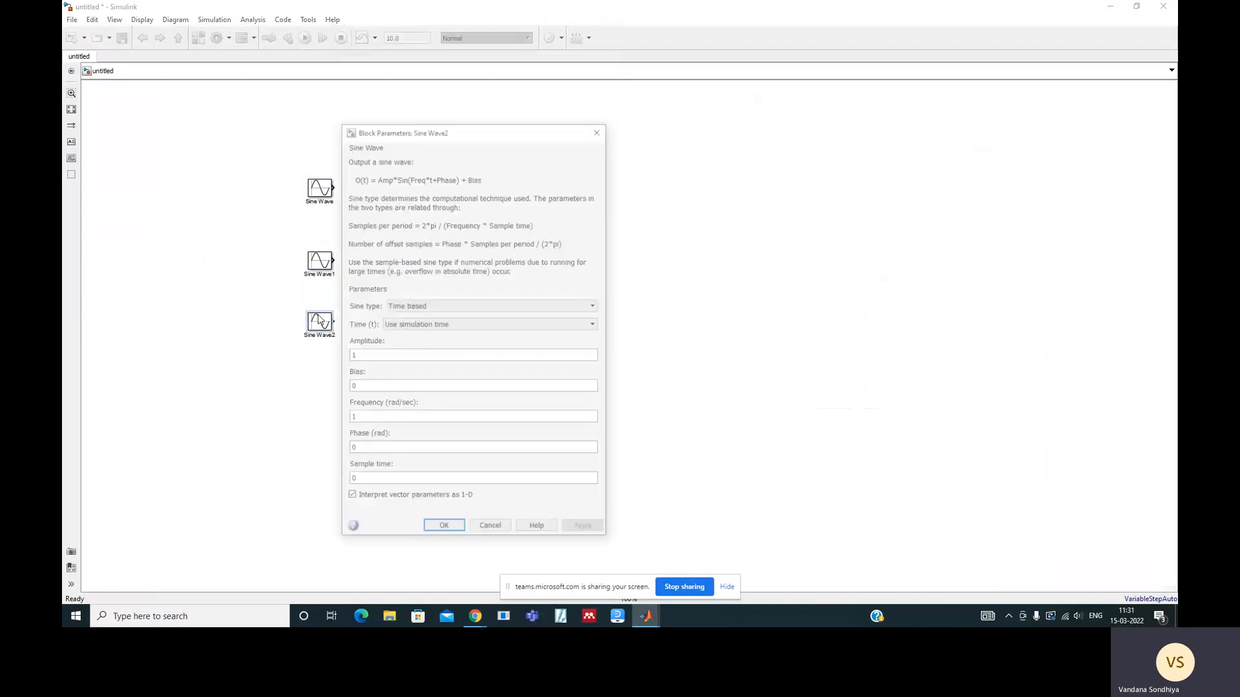
double_click(366, 418)
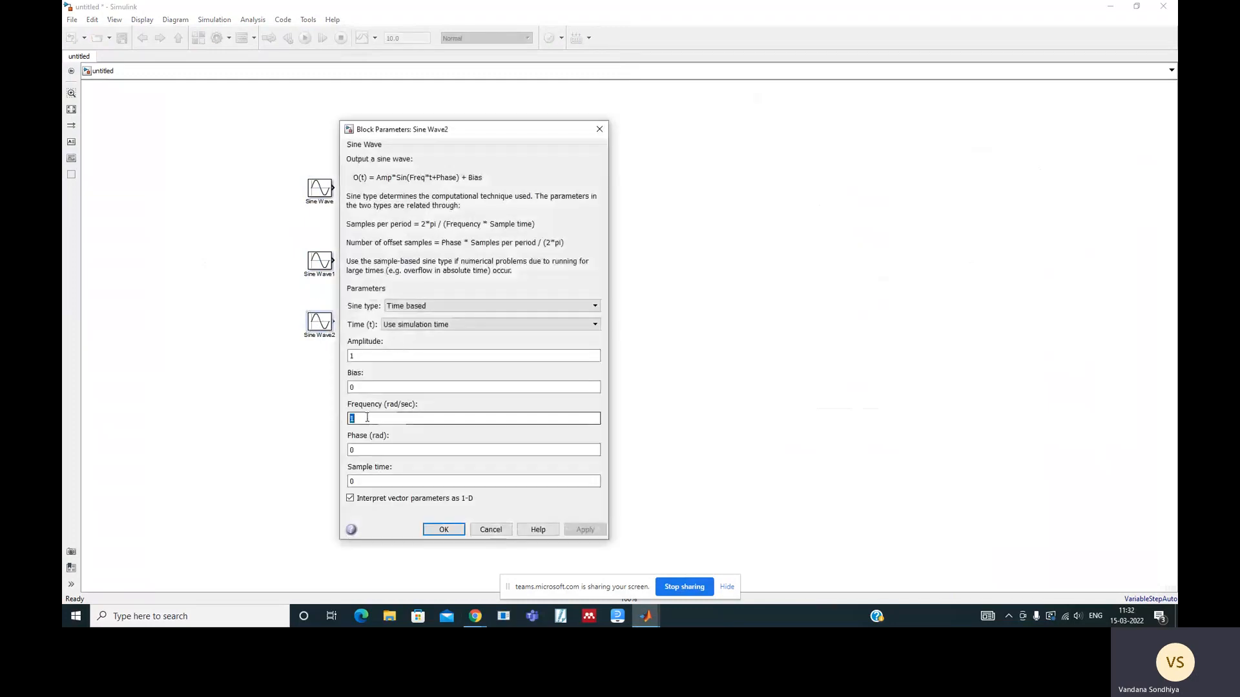
text(1)
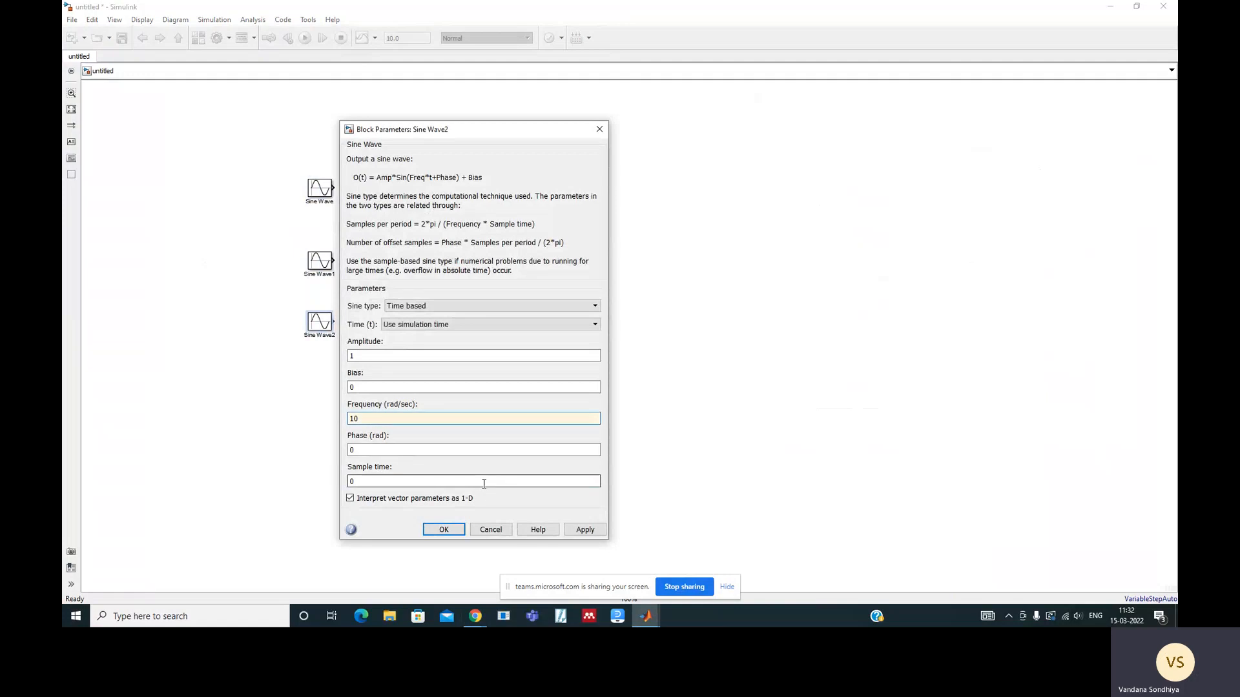
click(445, 533)
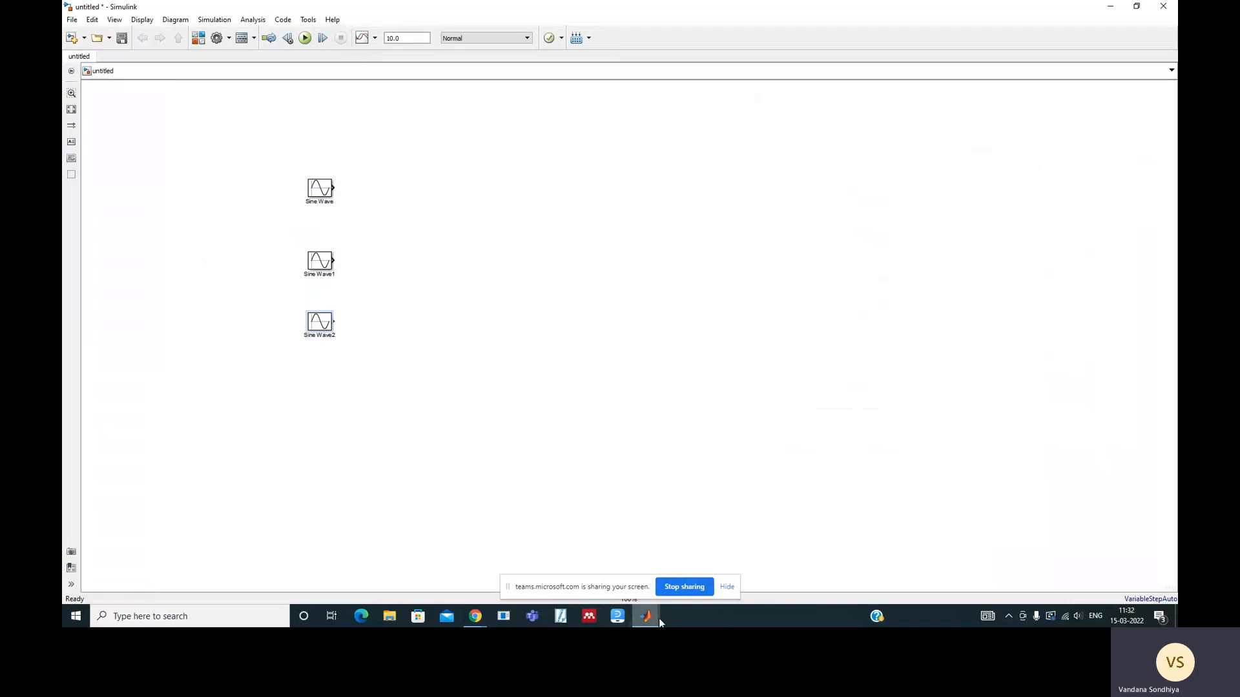
Add a Scope block from the Simulink Sinks library to the model, to the right of the sine wave blocks
mouse_move(652, 617)
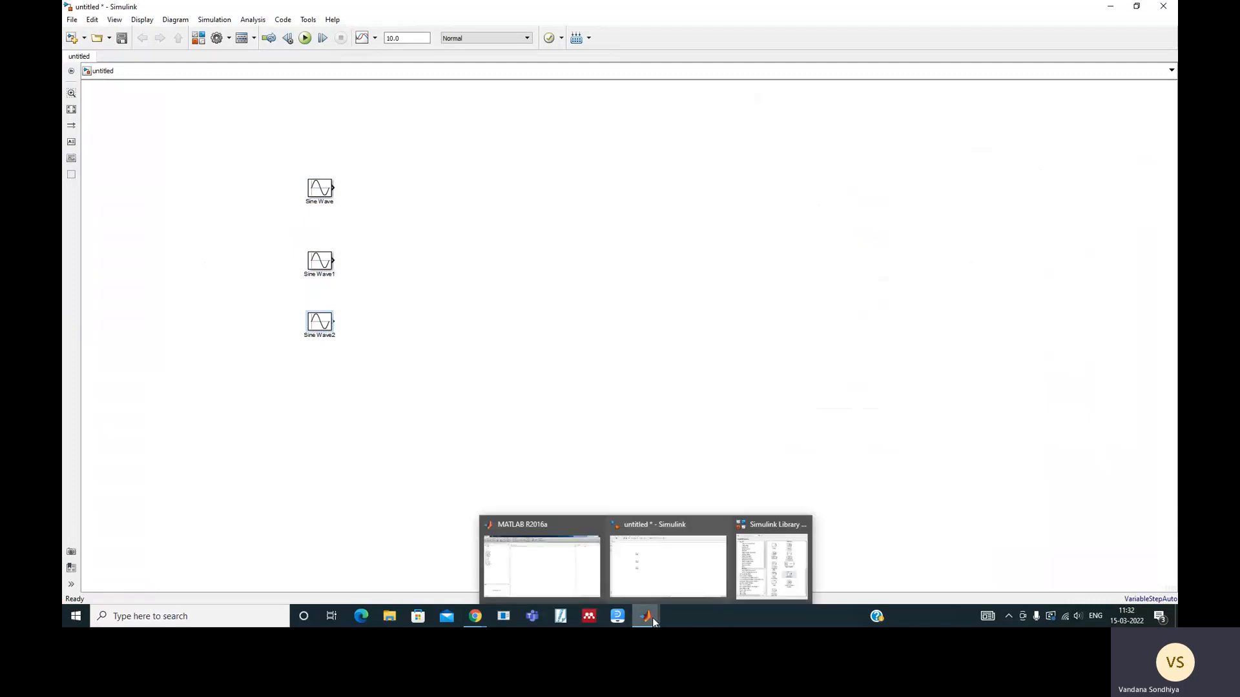
click(791, 573)
click(800, 276)
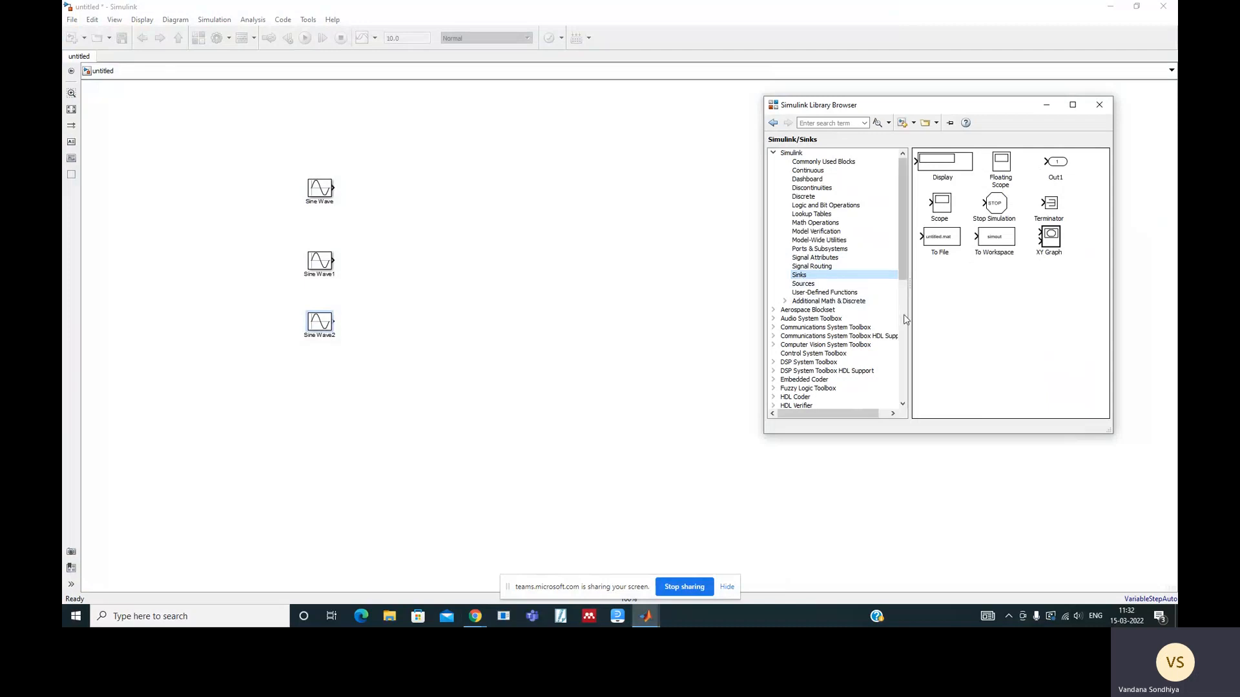
click(947, 206)
drag(946, 205, 578, 230)
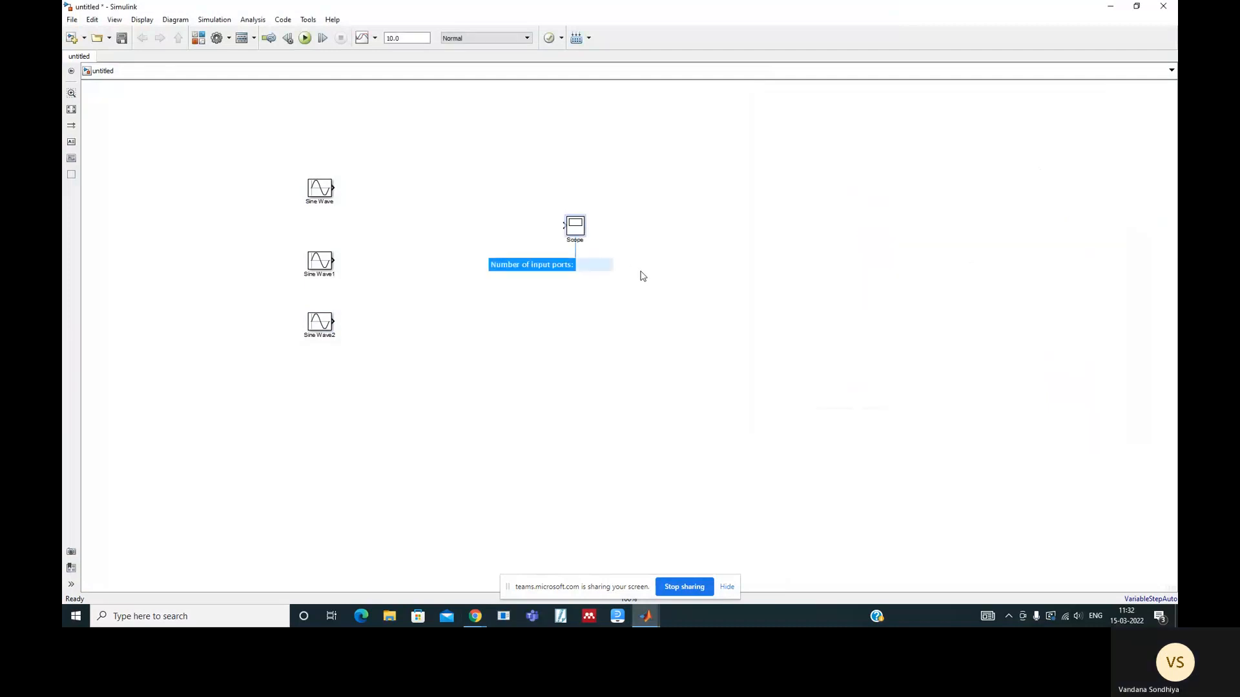
Enlarge the Scope block and shift it slightly further right, away from the sine wave blocks
click(570, 234)
drag(569, 235, 551, 248)
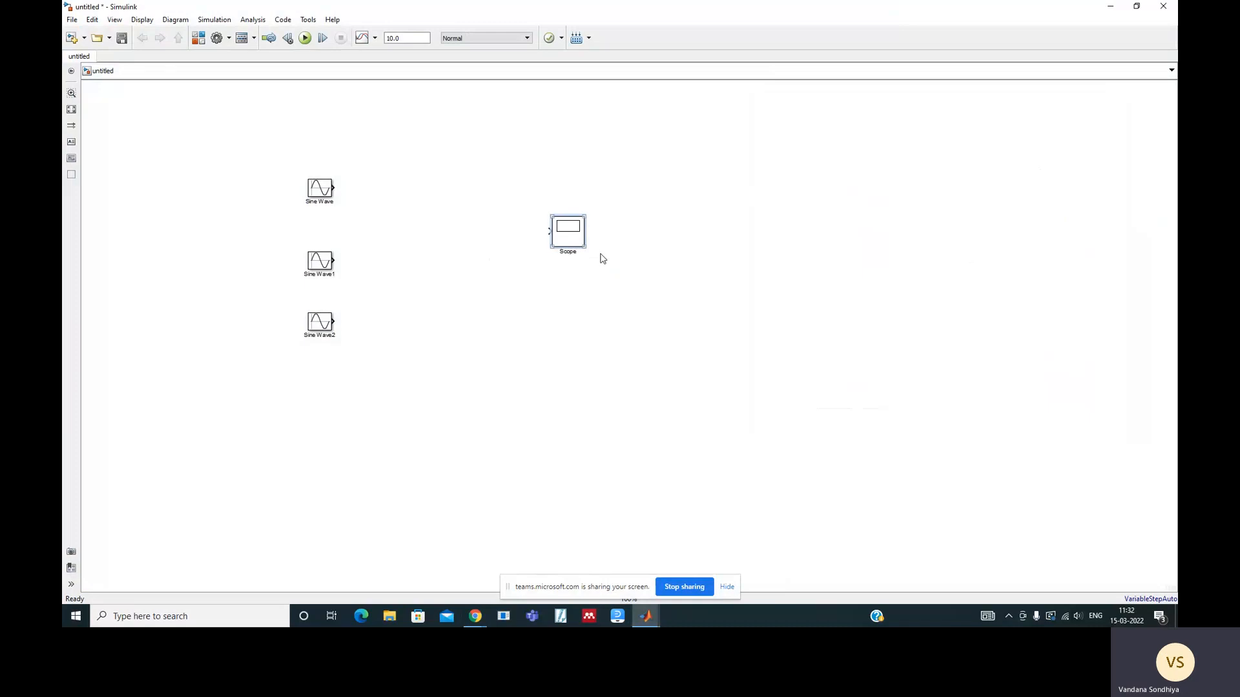
click(574, 234)
drag(574, 234, 592, 233)
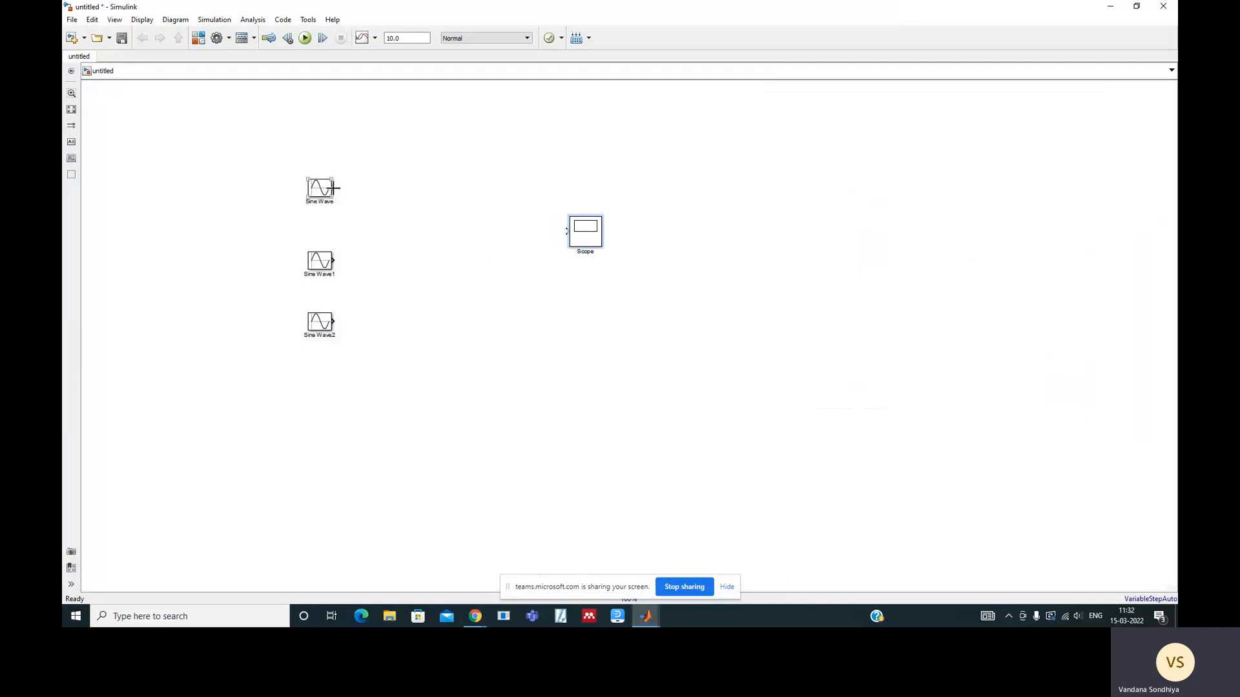
drag(334, 187, 566, 231)
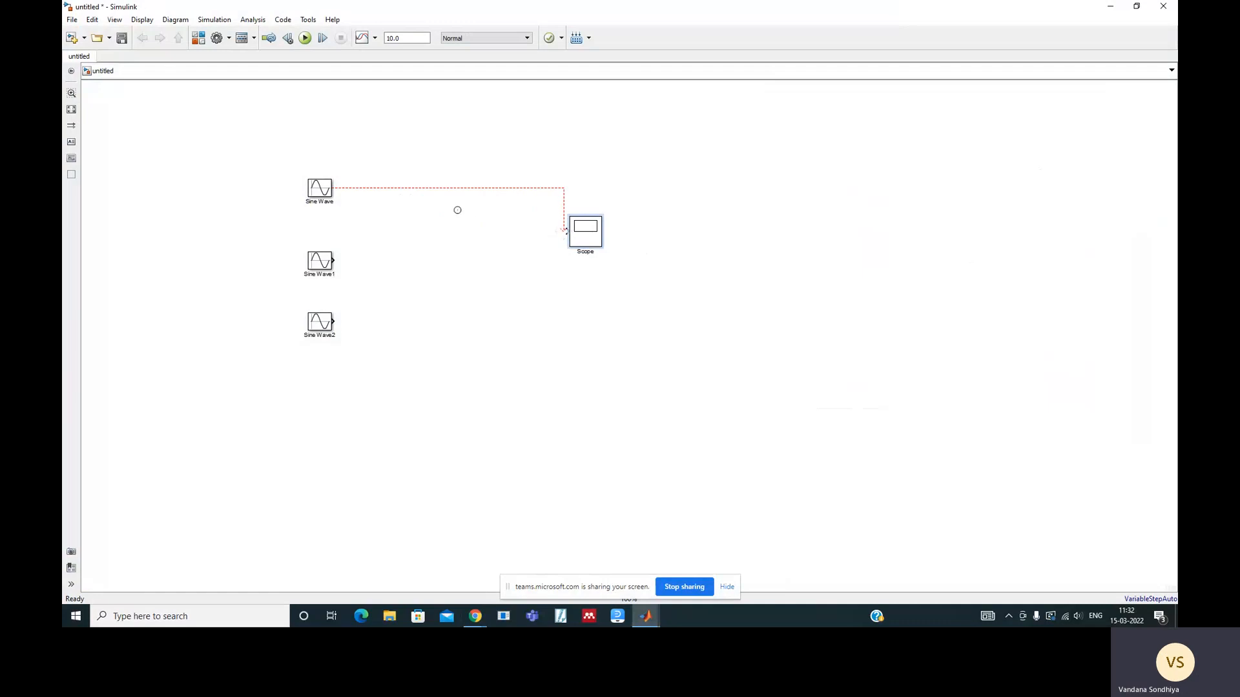
click(417, 188)
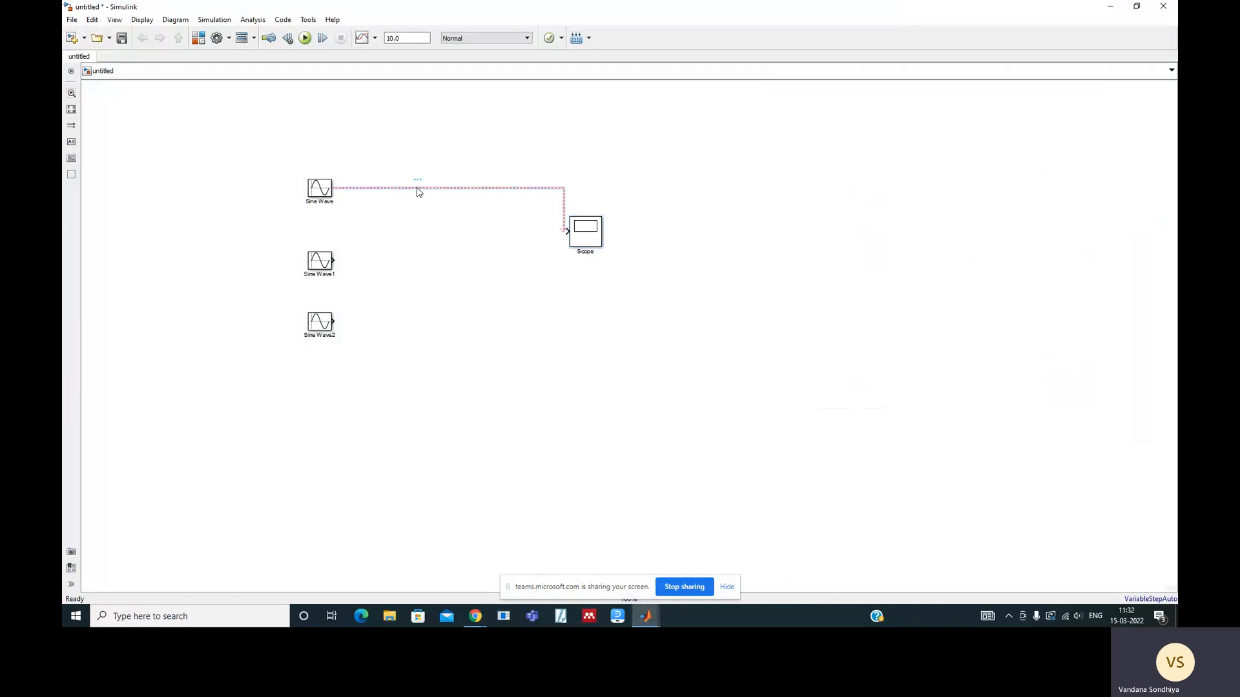
key(Delete)
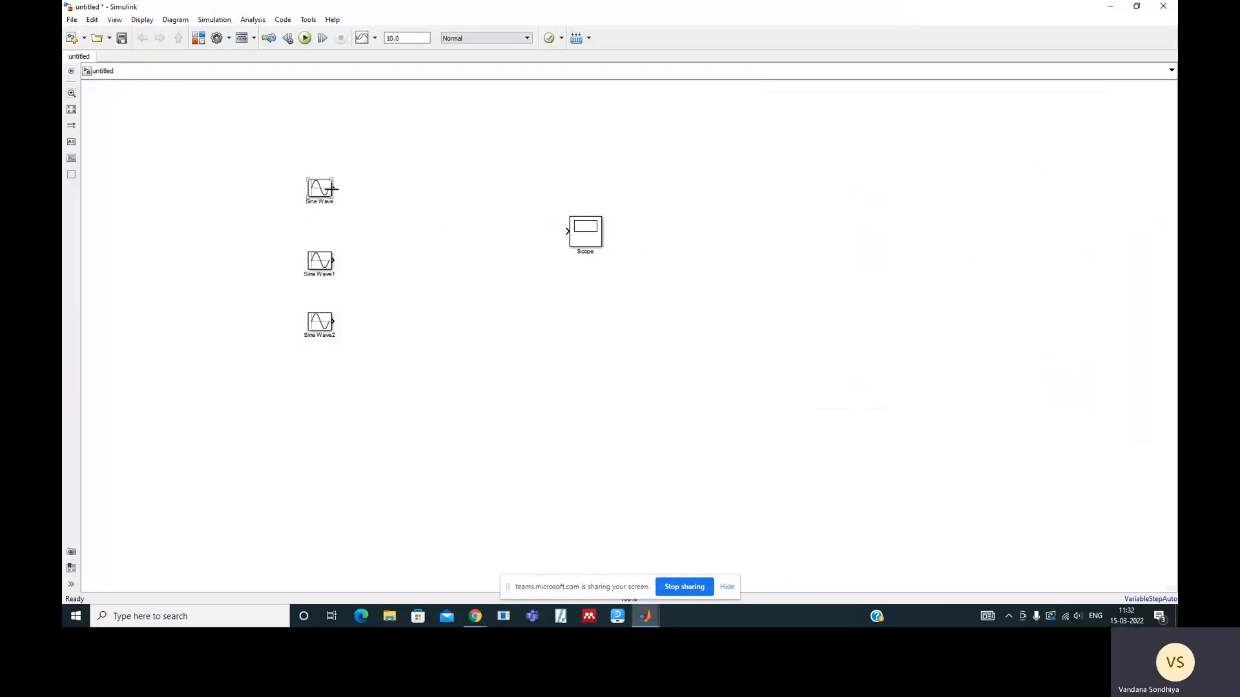
Connect the output of the Sine Wave block to the Scope block's input
drag(331, 187, 566, 231)
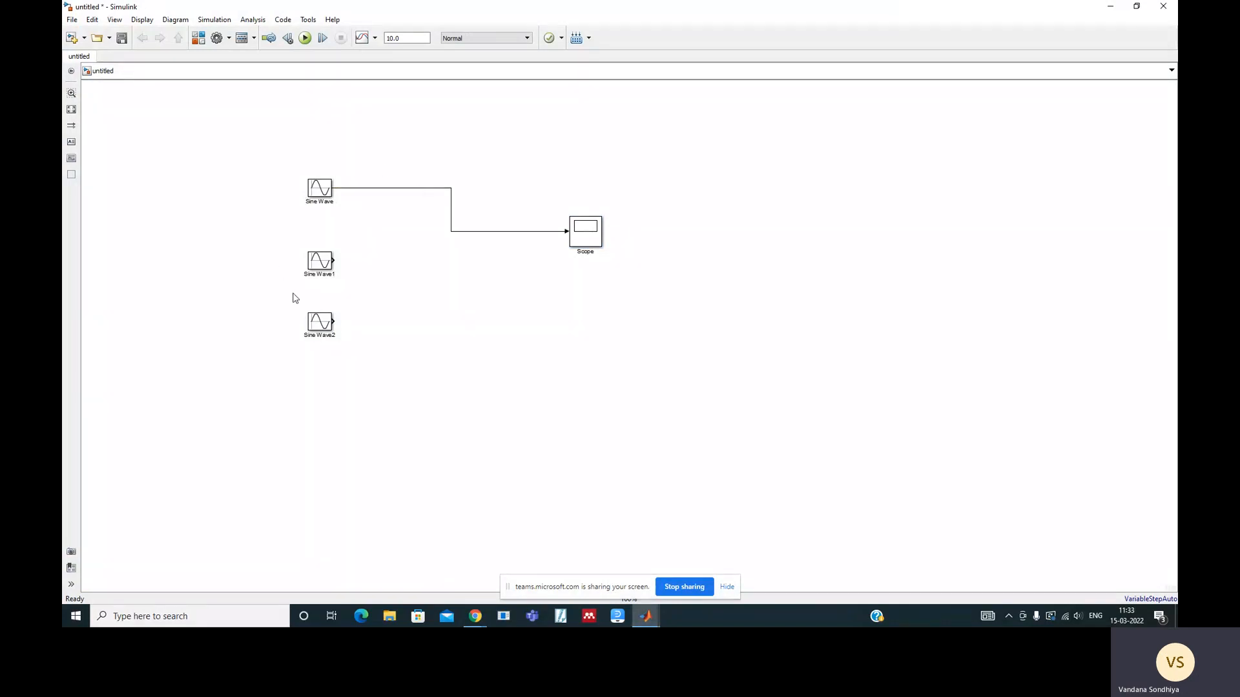
click(304, 332)
Open the Scope display and set its layout to three rows in a single column
click(588, 237)
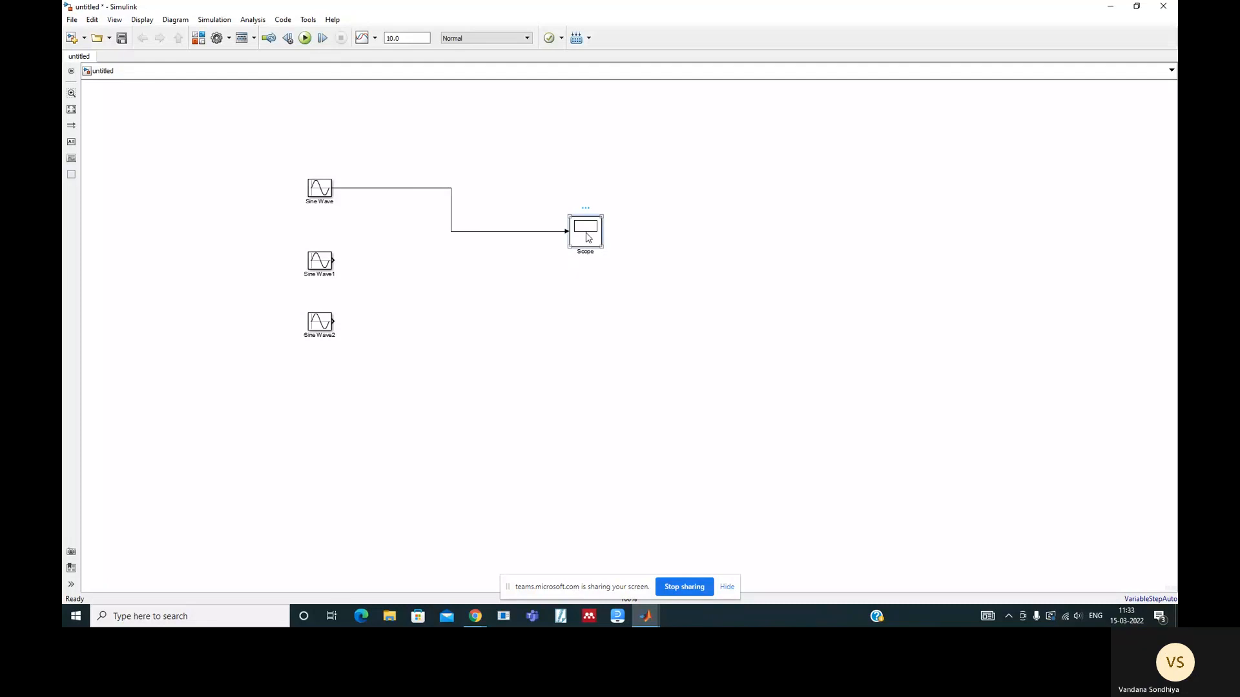
double_click(588, 237)
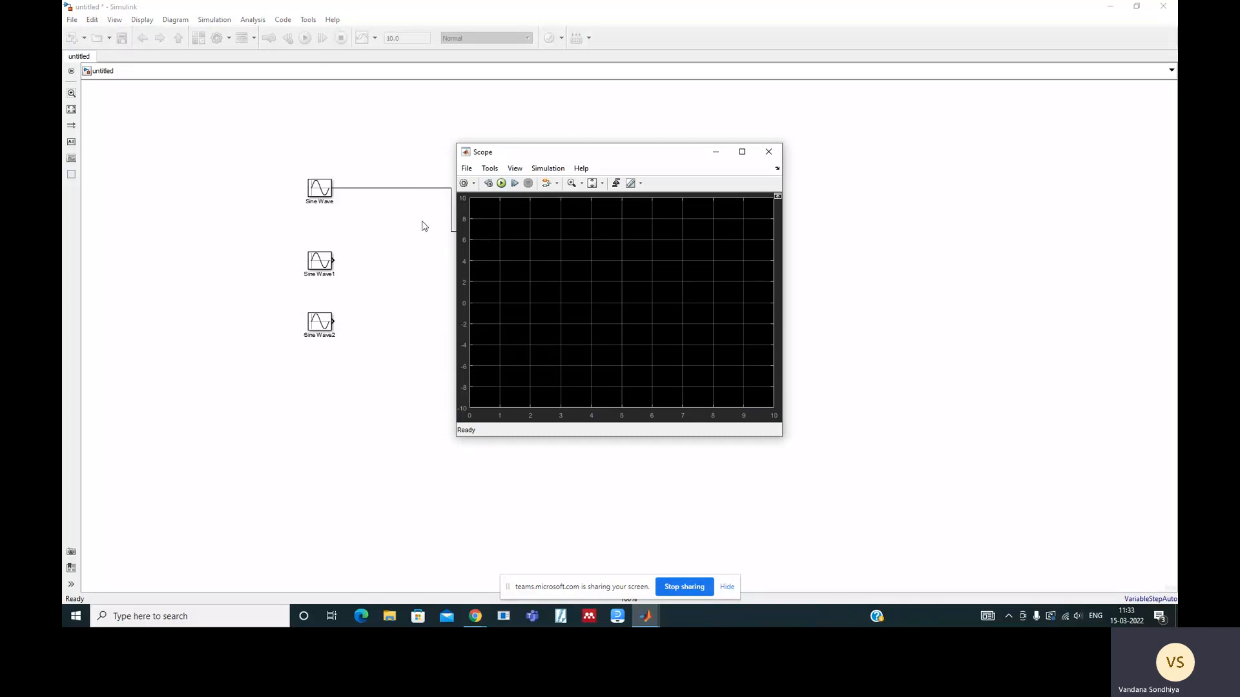
click(559, 171)
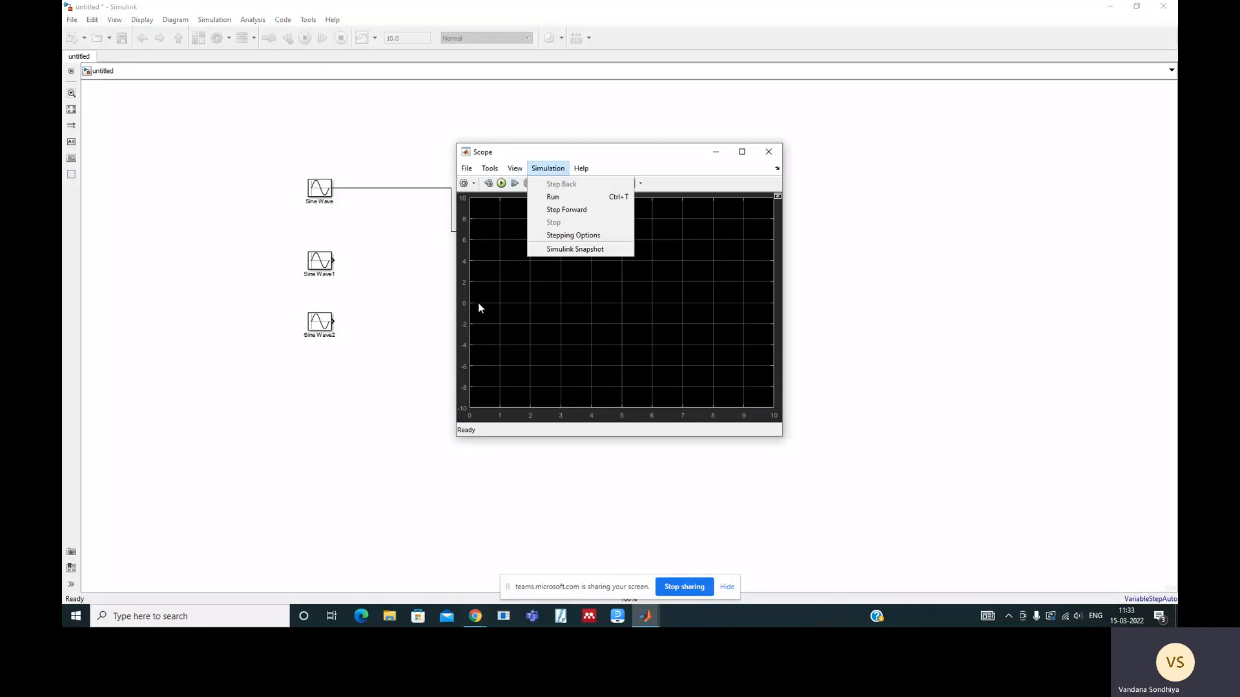
click(473, 184)
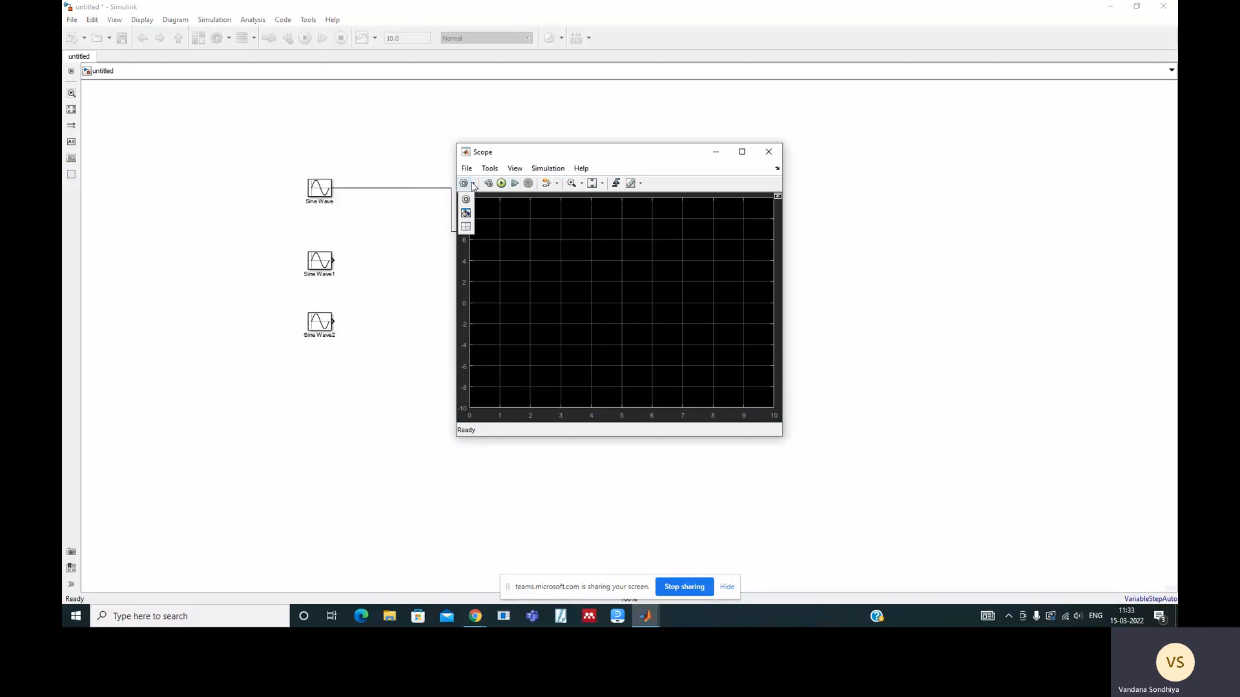
click(465, 228)
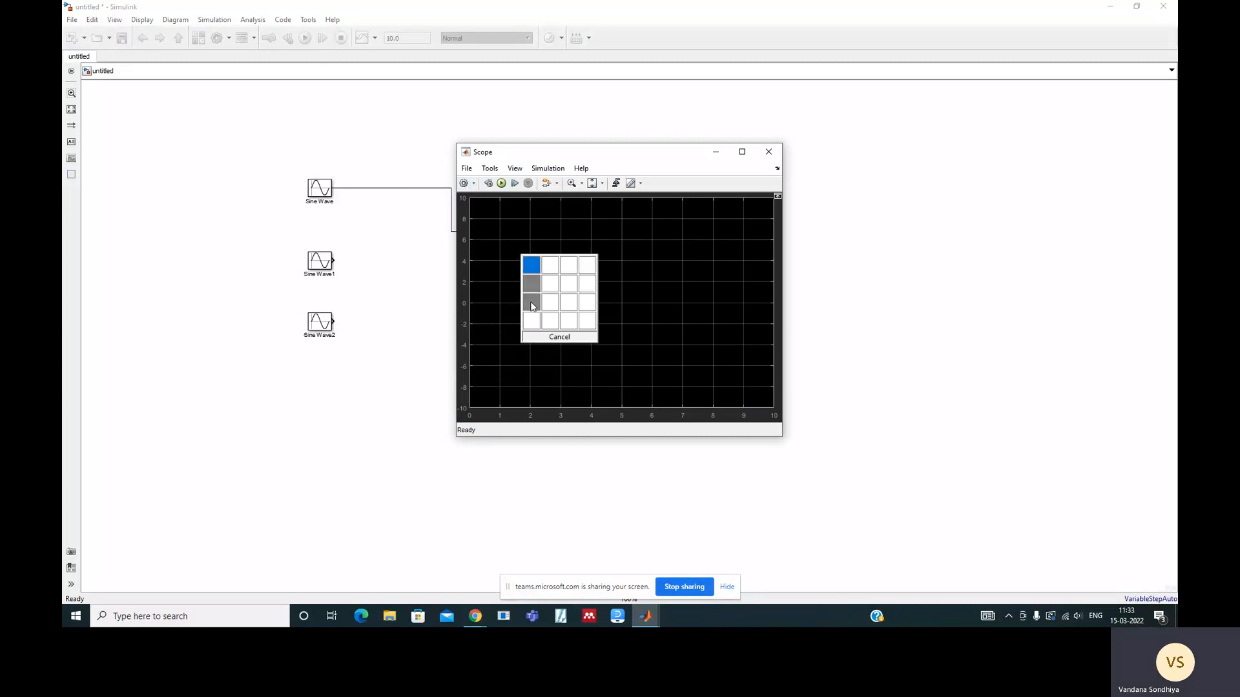
click(531, 301)
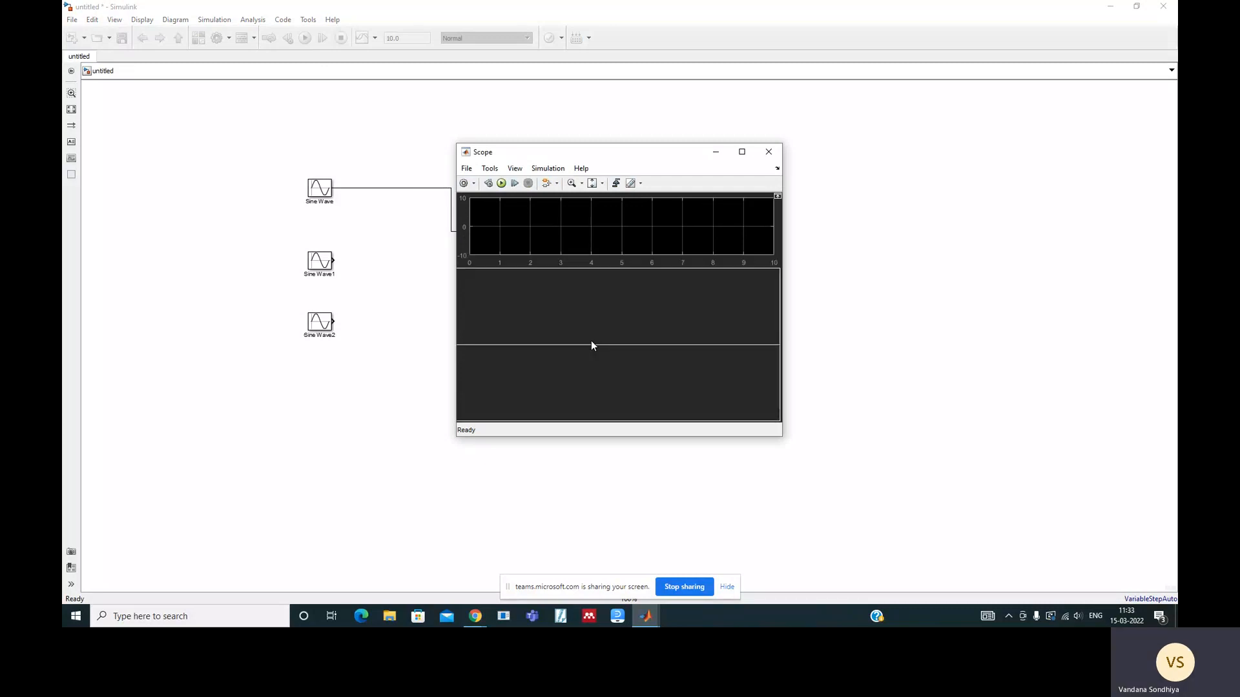
Set the Scope's number of input ports to 3 in its configuration properties and apply the change
click(520, 169)
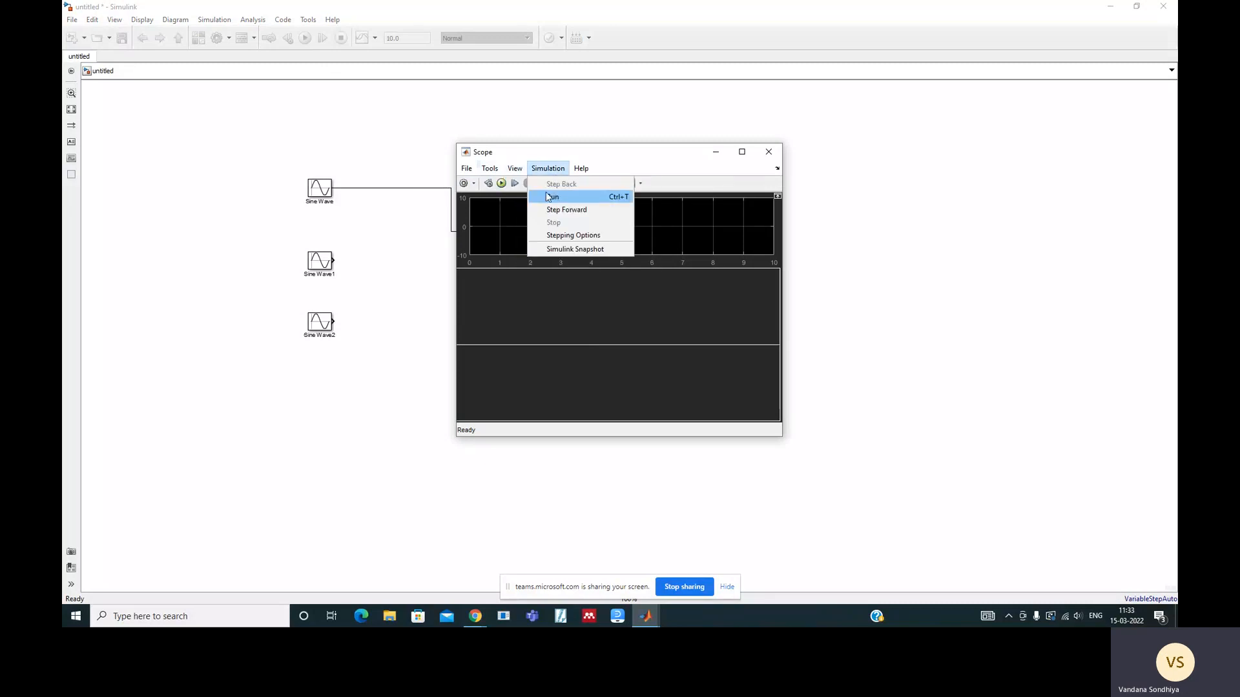
click(533, 197)
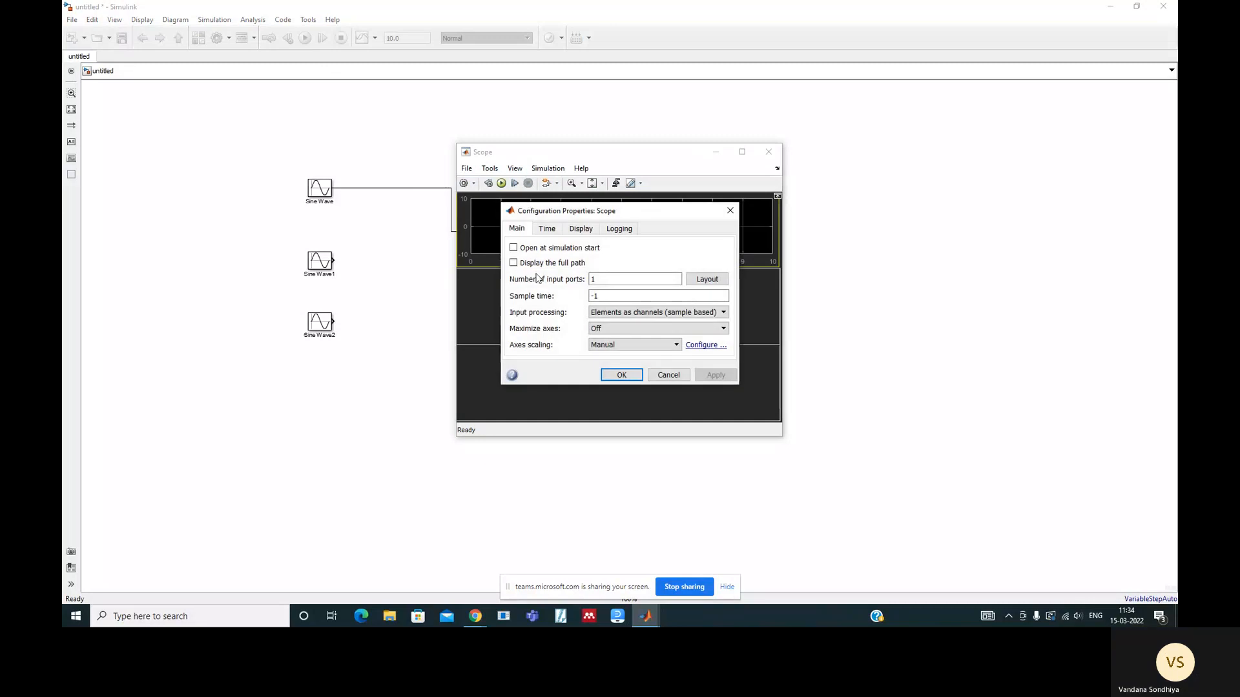
double_click(606, 282)
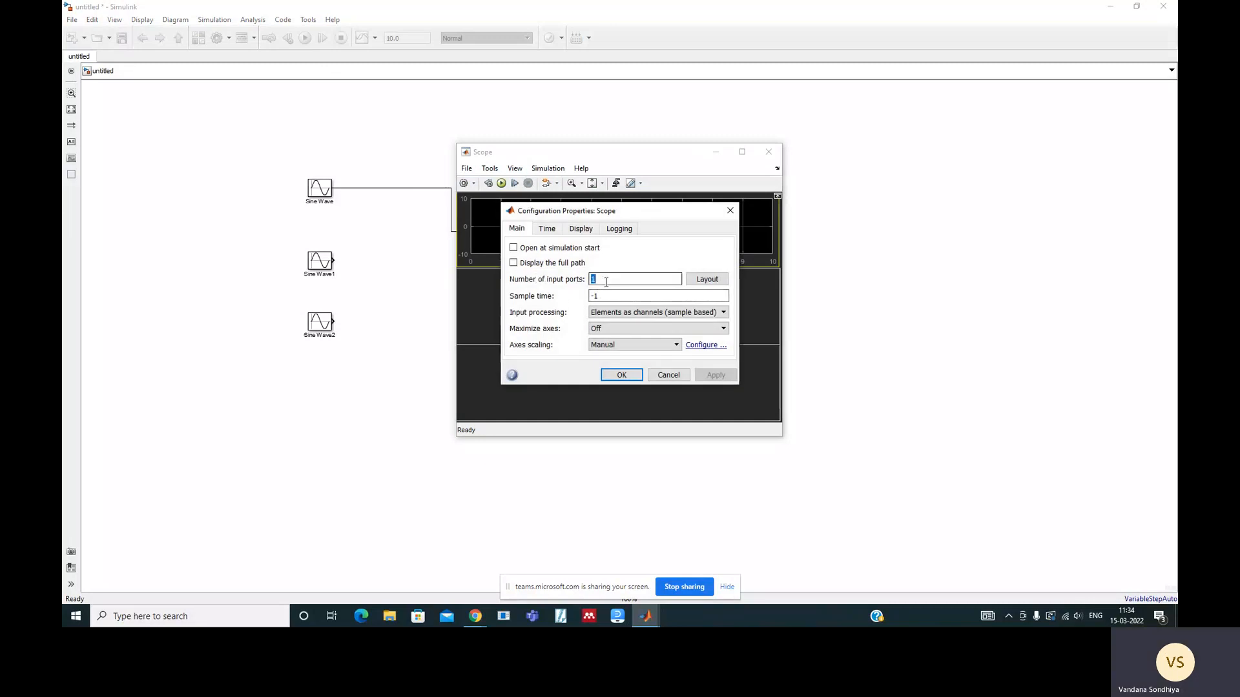
text(3)
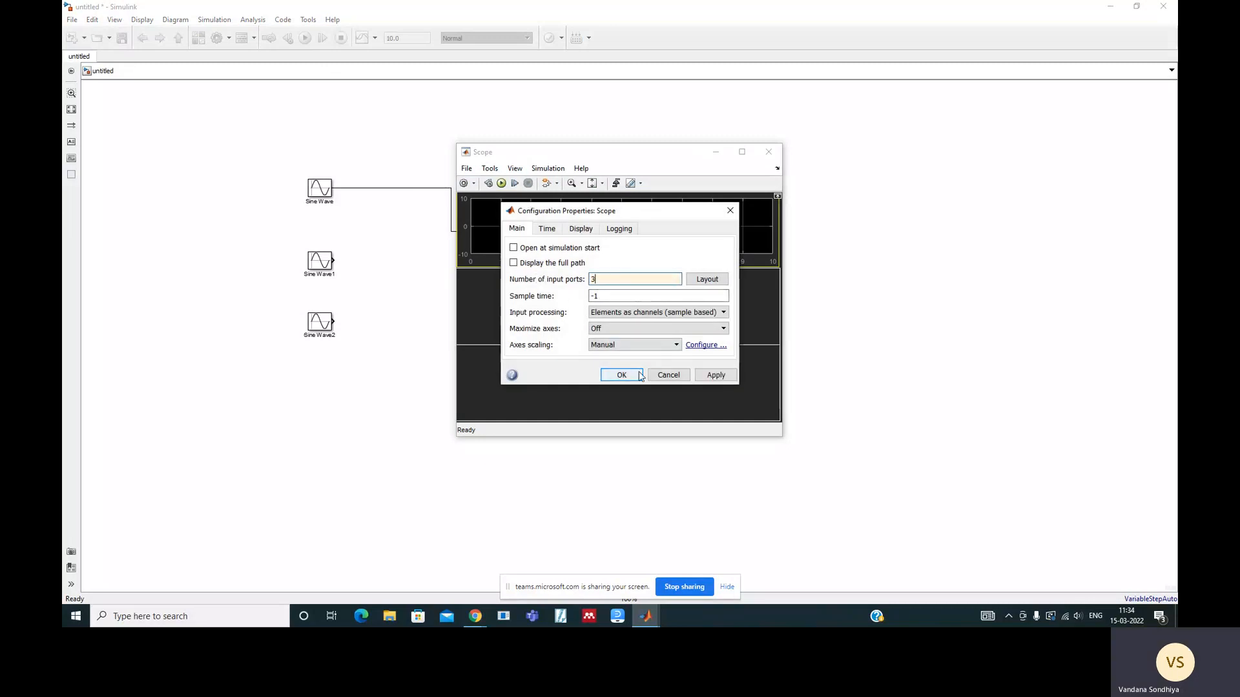
click(713, 377)
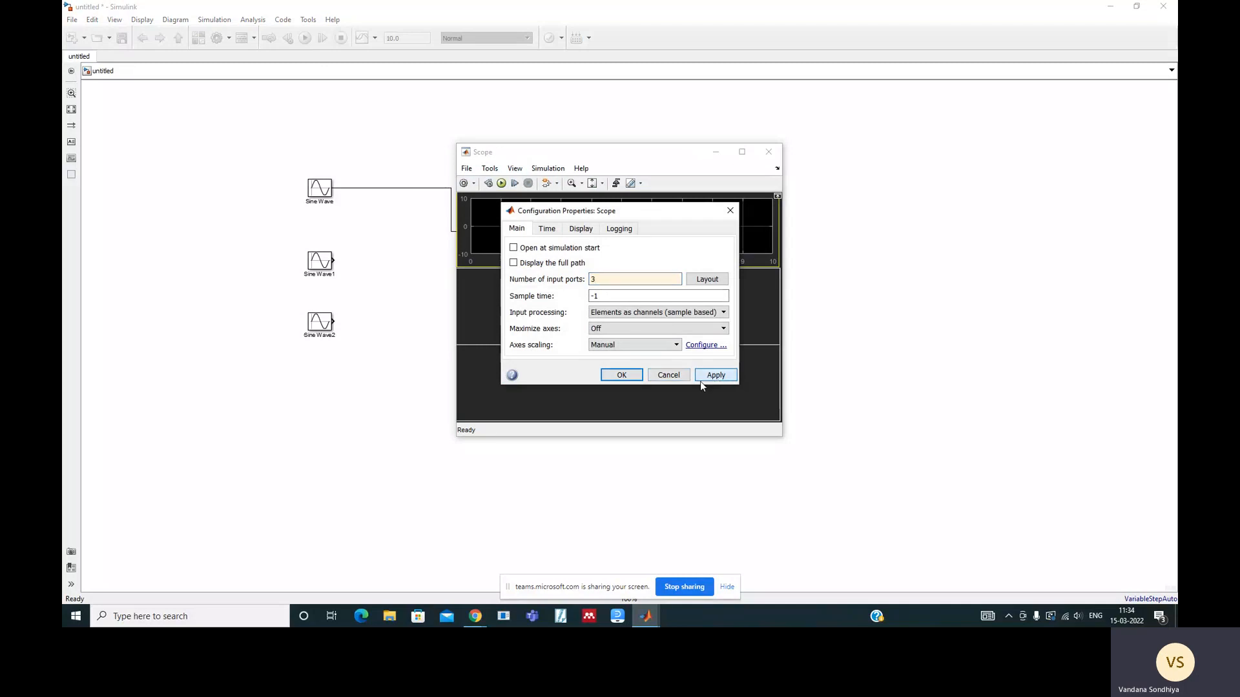
click(622, 375)
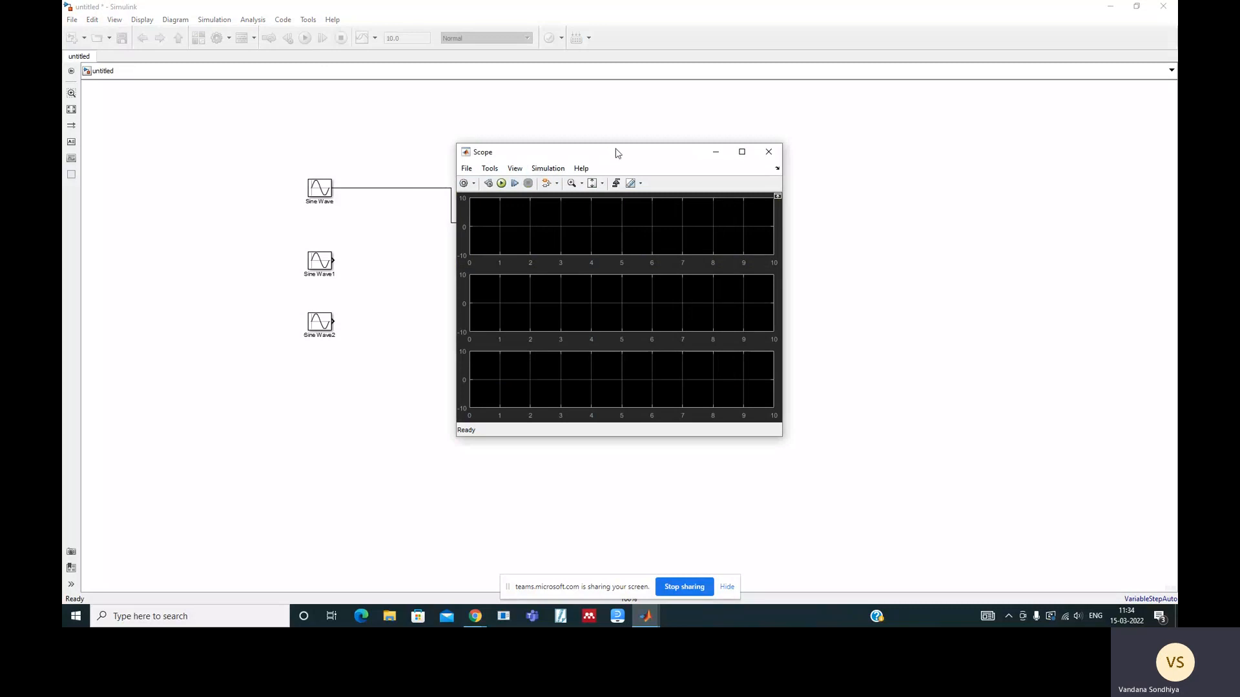
Connect Sine Wave1 to the Scope's second input and Sine Wave2 to its third, keeping the Scope display clear of the blocks
drag(630, 157, 900, 179)
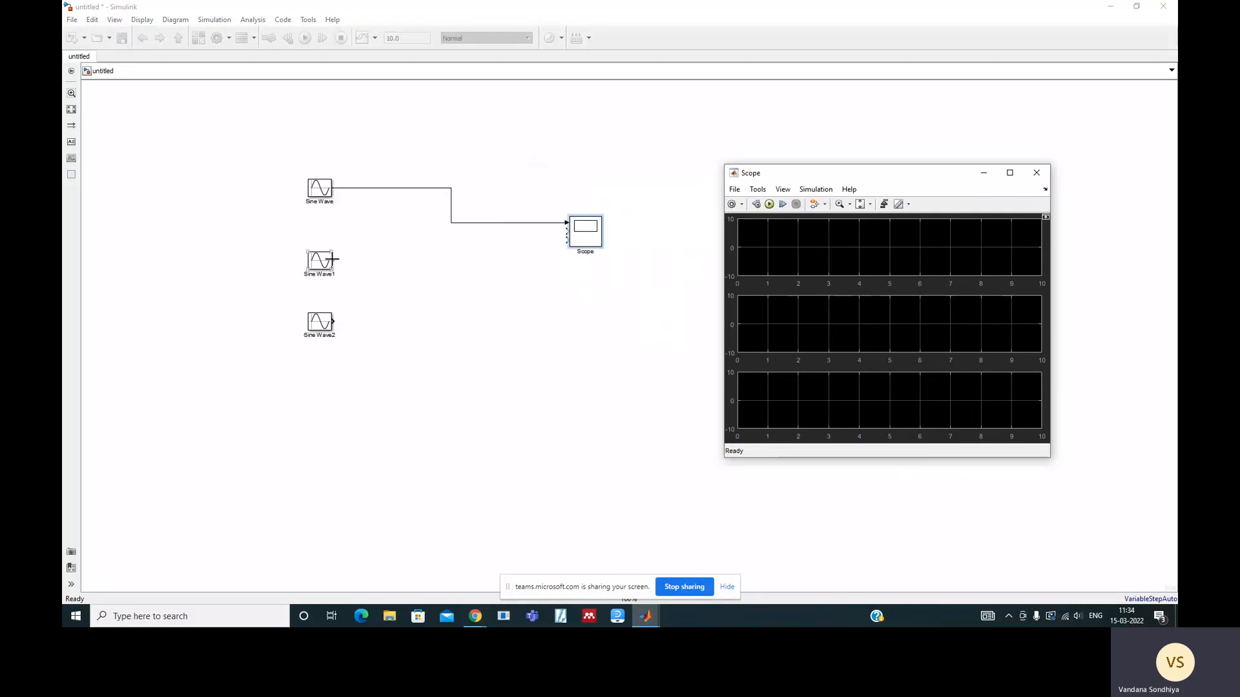
drag(334, 260, 565, 231)
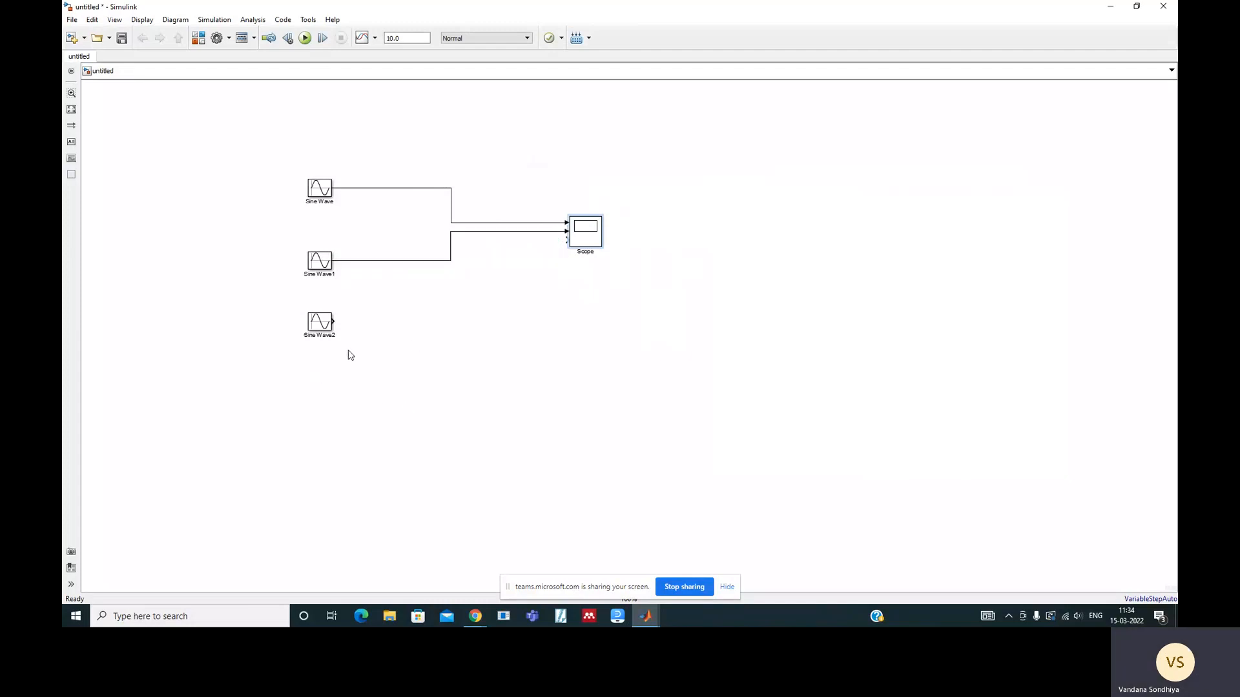
mouse_move(342, 322)
mouse_down()
mouse_move(432, 327)
mouse_move(474, 288)
mouse_move(481, 257)
mouse_move(566, 240)
mouse_up()
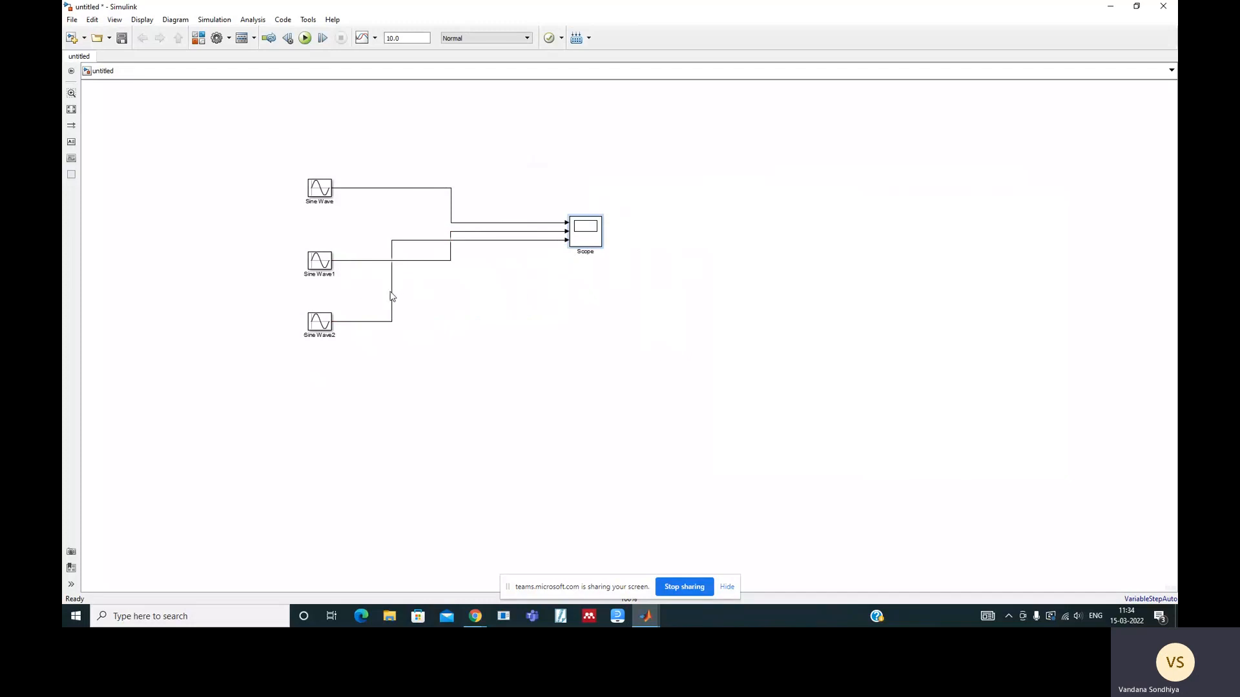
Reroute the Sine Wave2 signal line so it runs straight across and rises just before the Scope without crossing the Sine Wave1 line
drag(401, 241, 425, 296)
drag(451, 316, 456, 322)
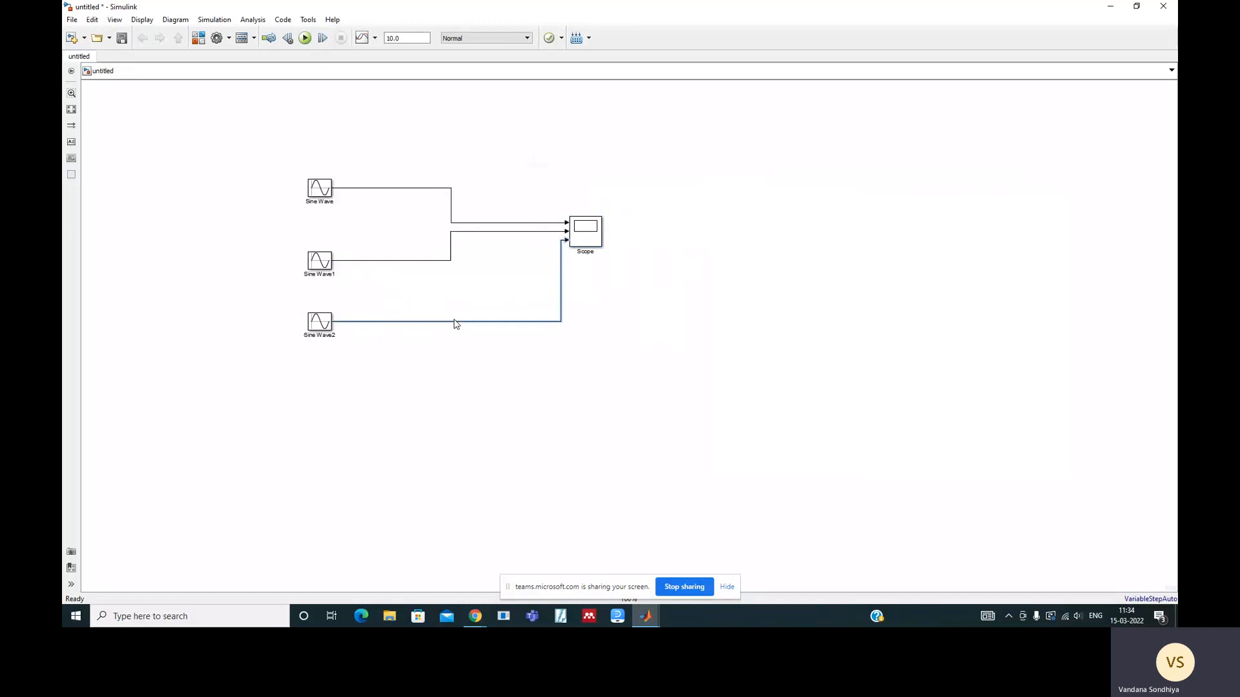
click(673, 308)
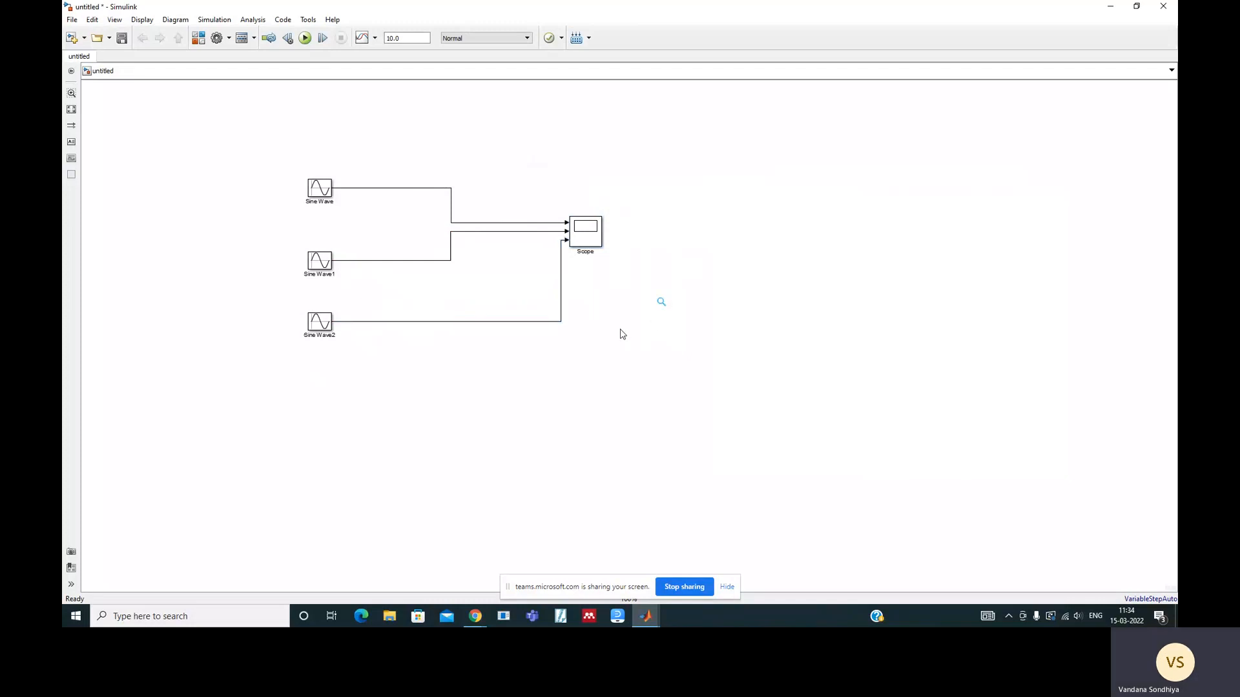
click(595, 236)
Save the model as MODEL1 in Simulink Models (*.slx) format in the hp user folder
click(120, 39)
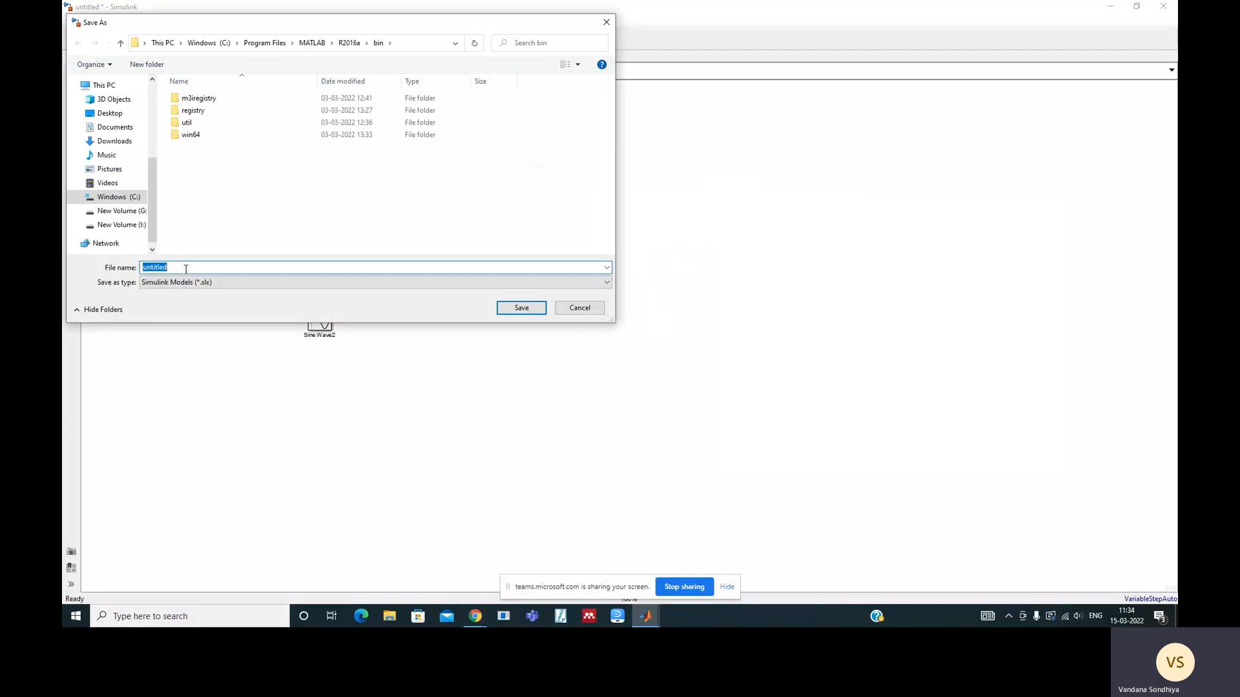
text(M)
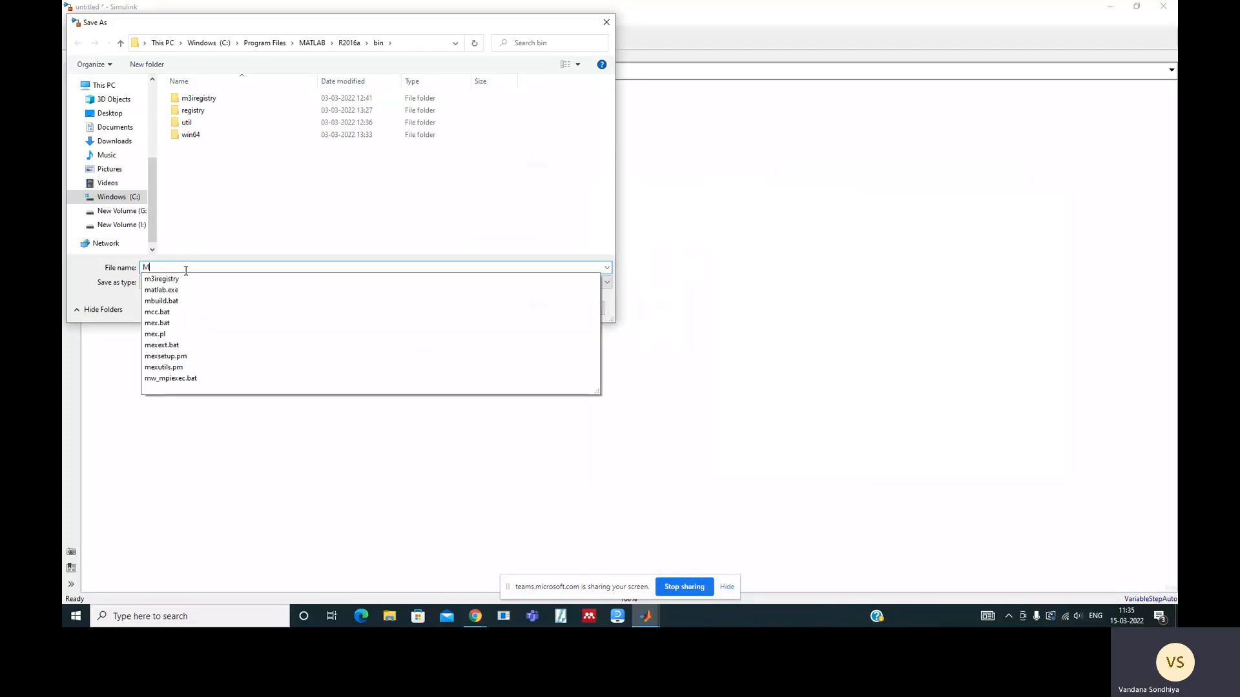
text(ODEL)
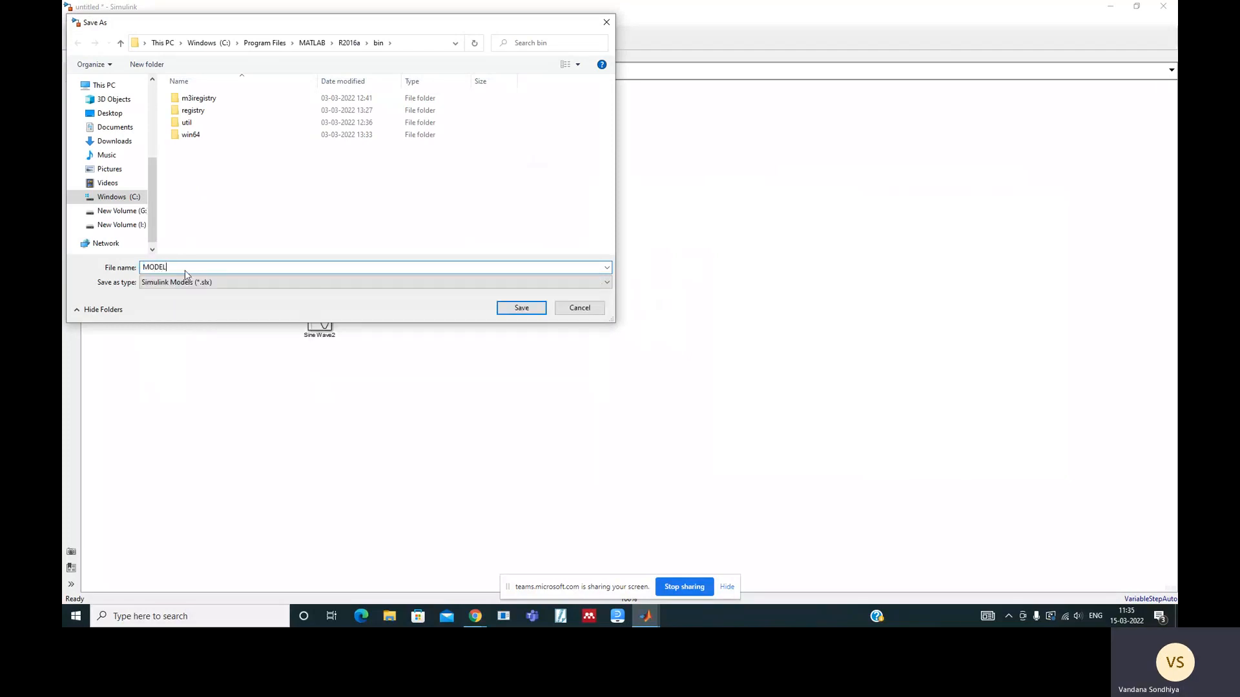
text(1)
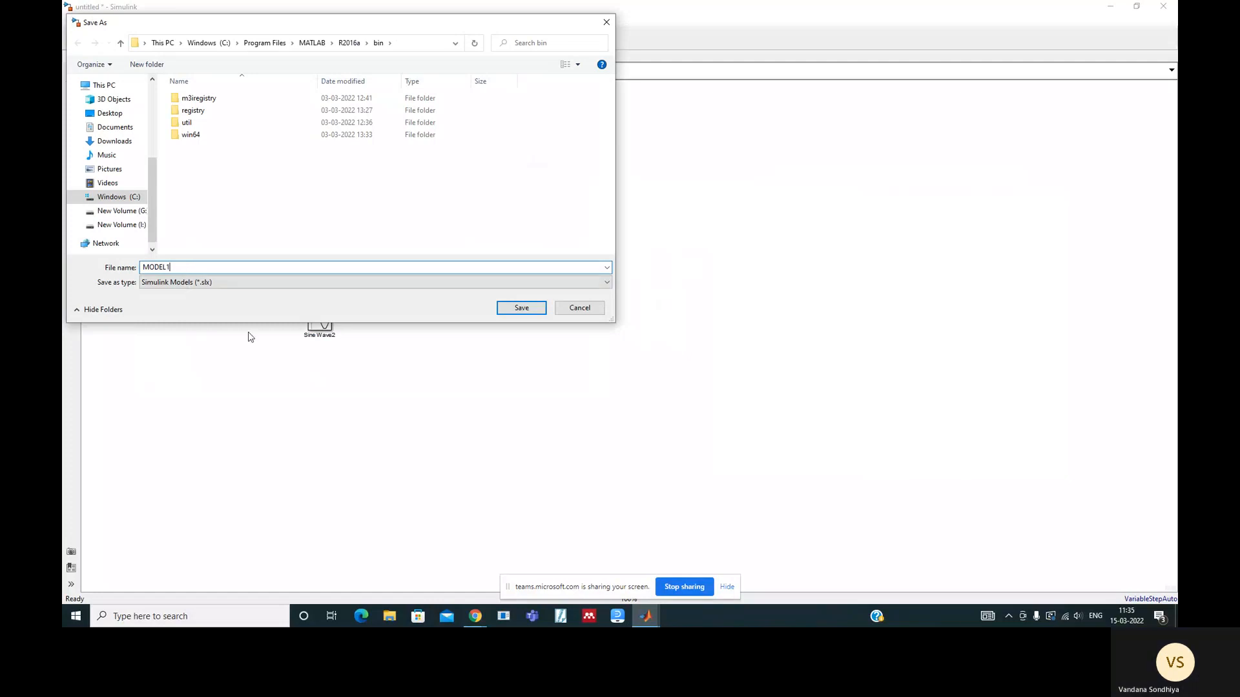
click(523, 308)
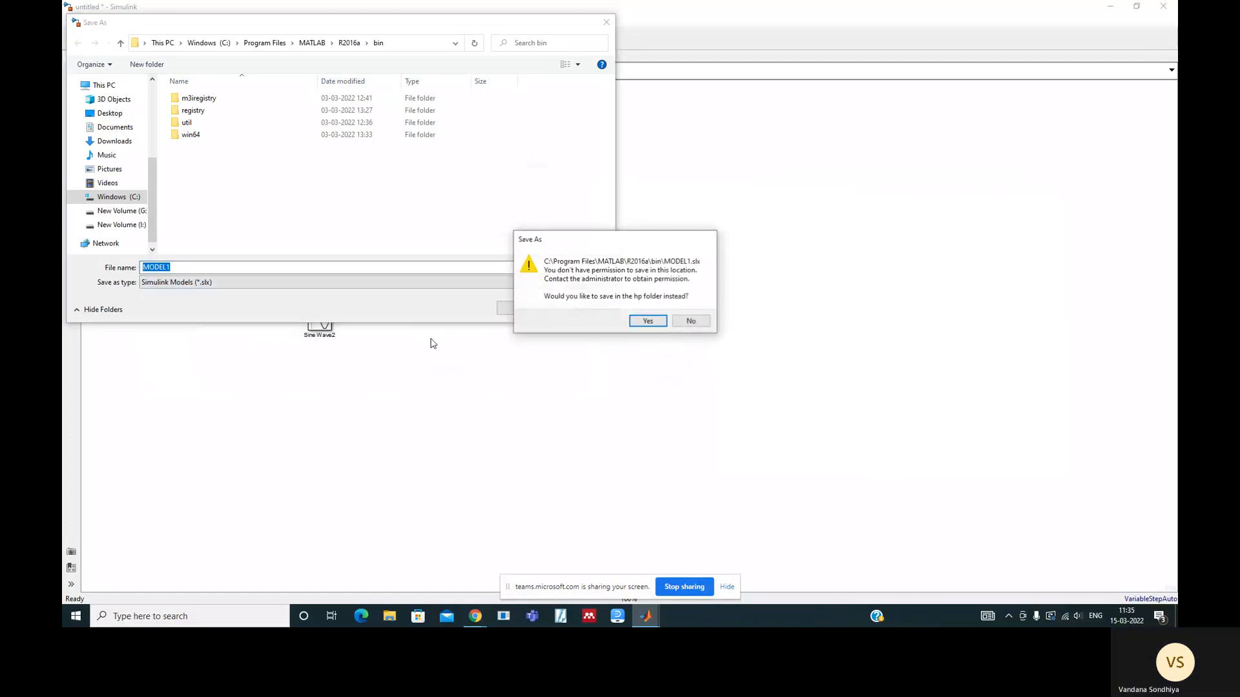
click(647, 321)
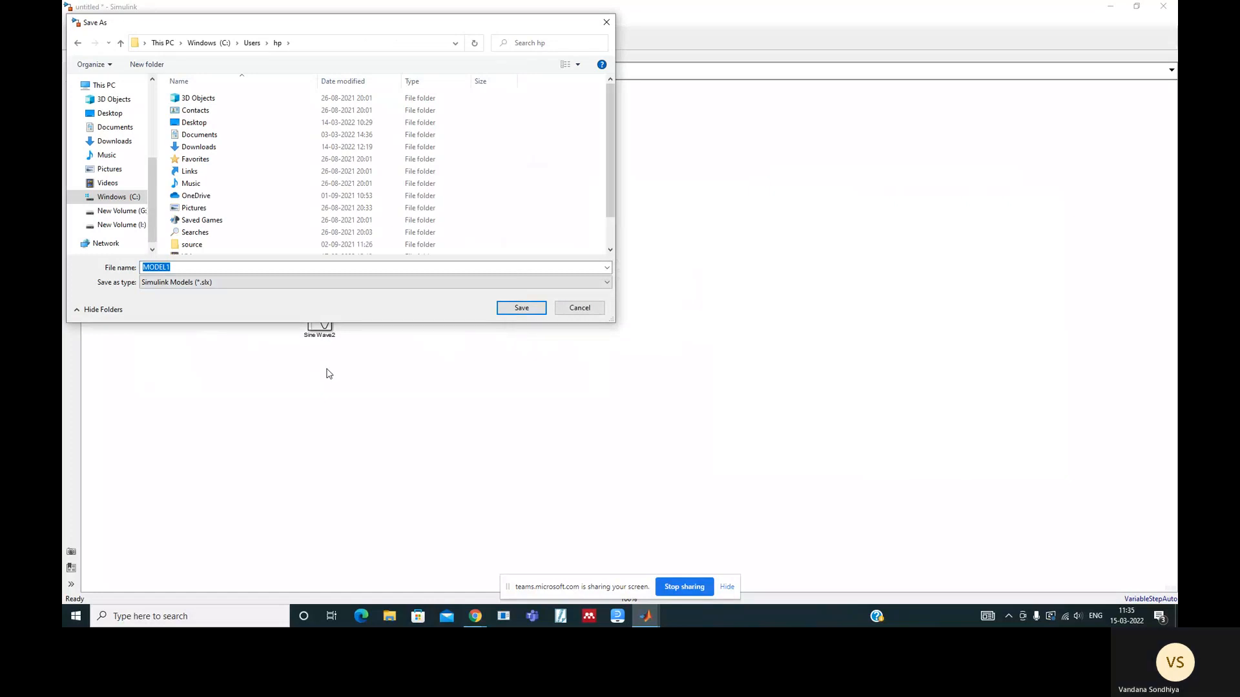
click(534, 308)
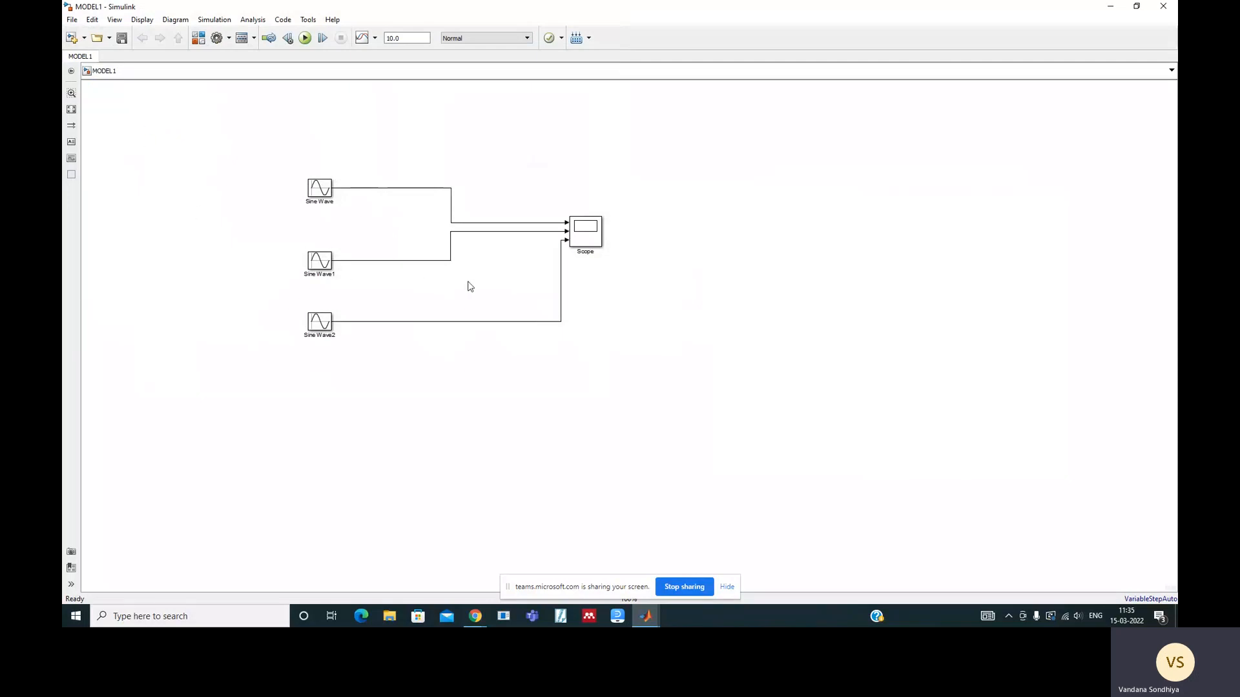
Run the simulation and open the Scope to view the three sine waveforms beside the model
click(305, 39)
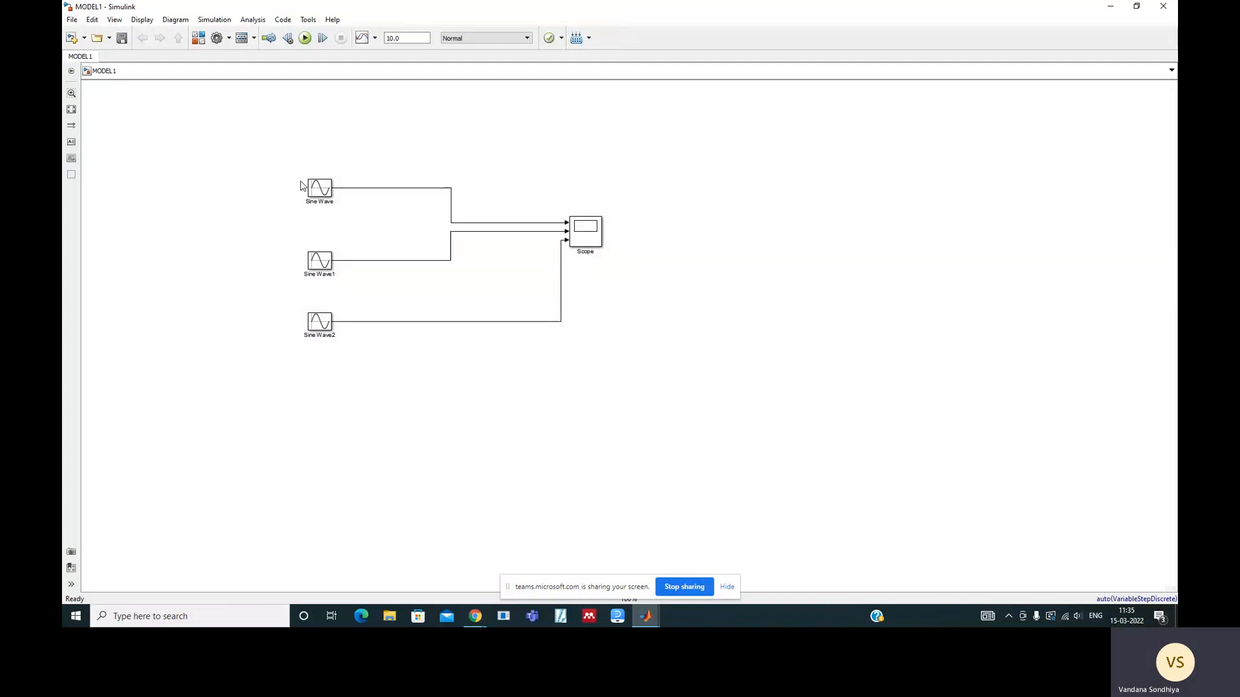
click(597, 241)
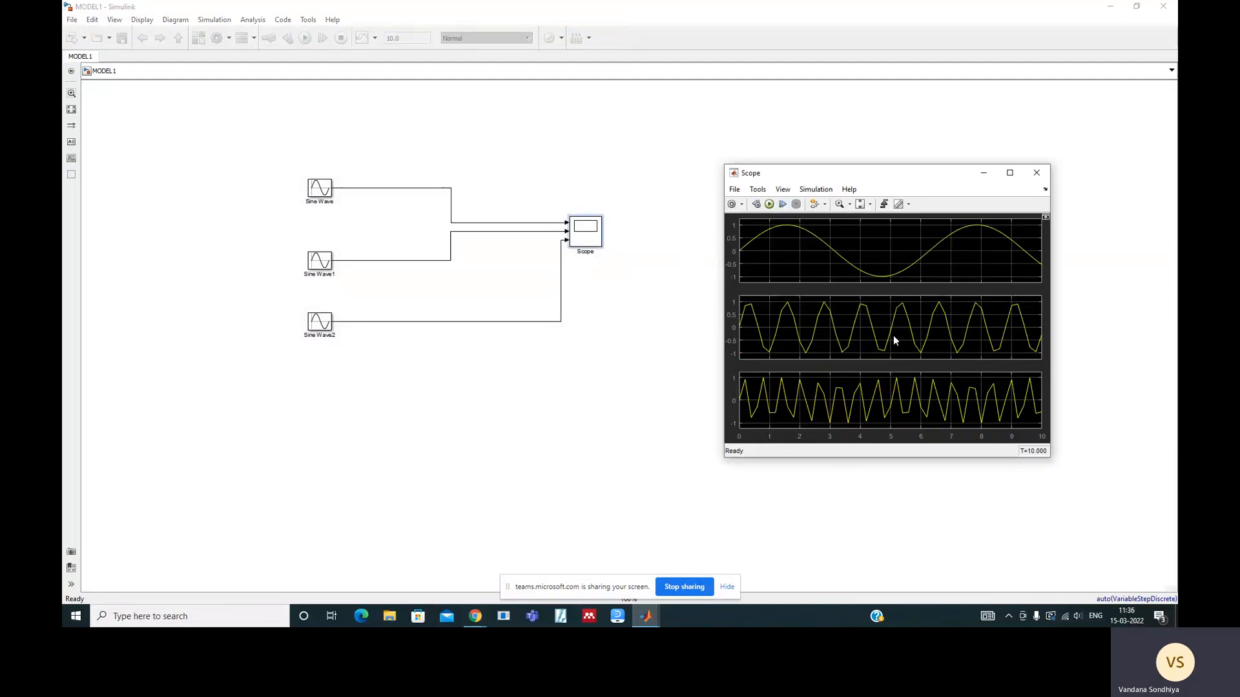
drag(932, 179, 841, 122)
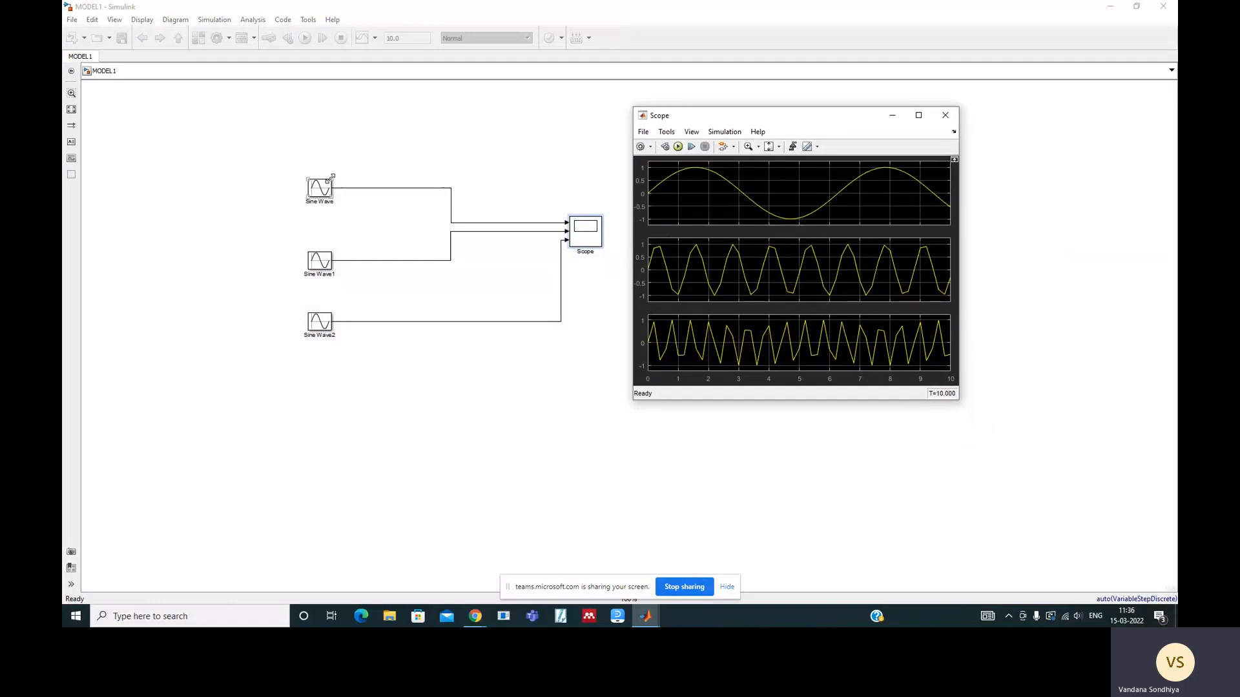
click(323, 264)
click(323, 323)
click(321, 268)
click(327, 303)
click(476, 418)
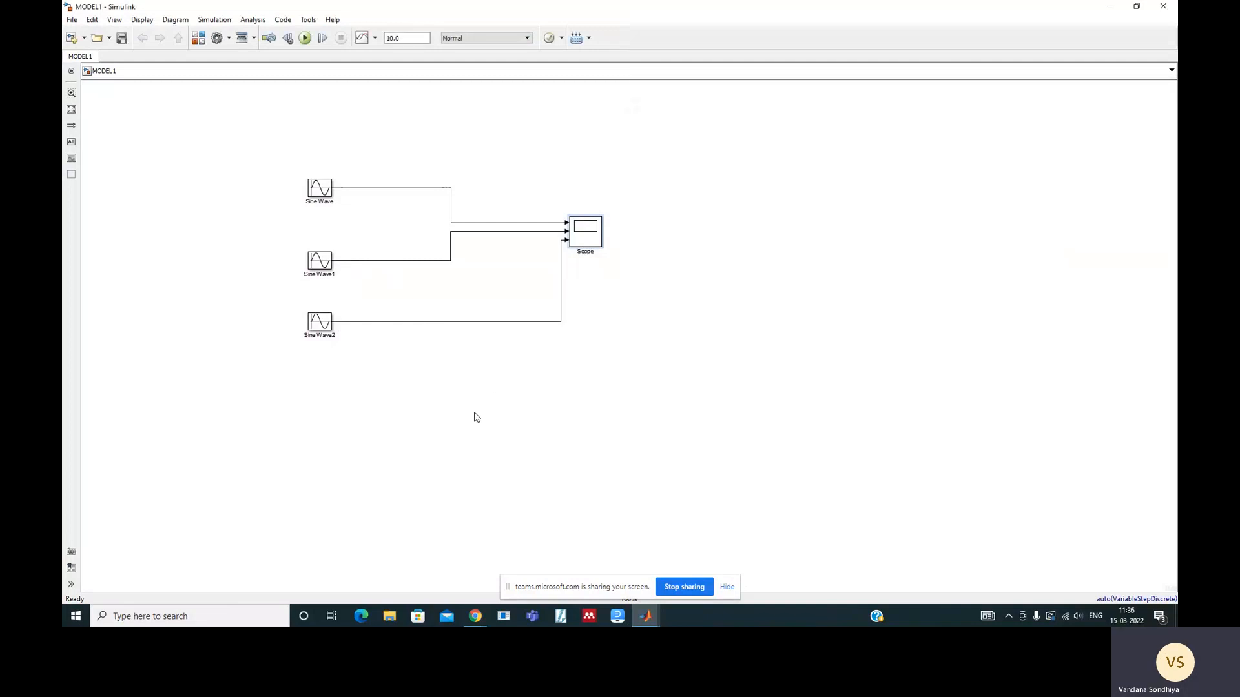
Set the solver's maximum step size to 0.01 in the model configuration parameters and apply it
click(228, 42)
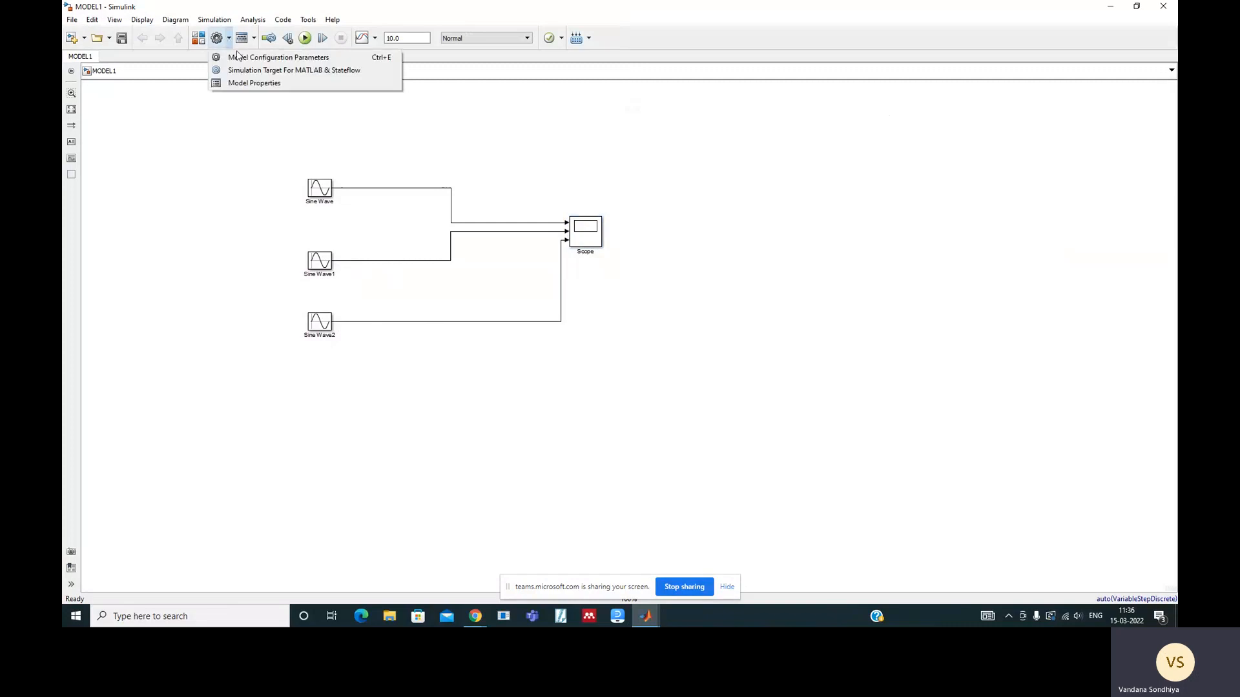
click(238, 58)
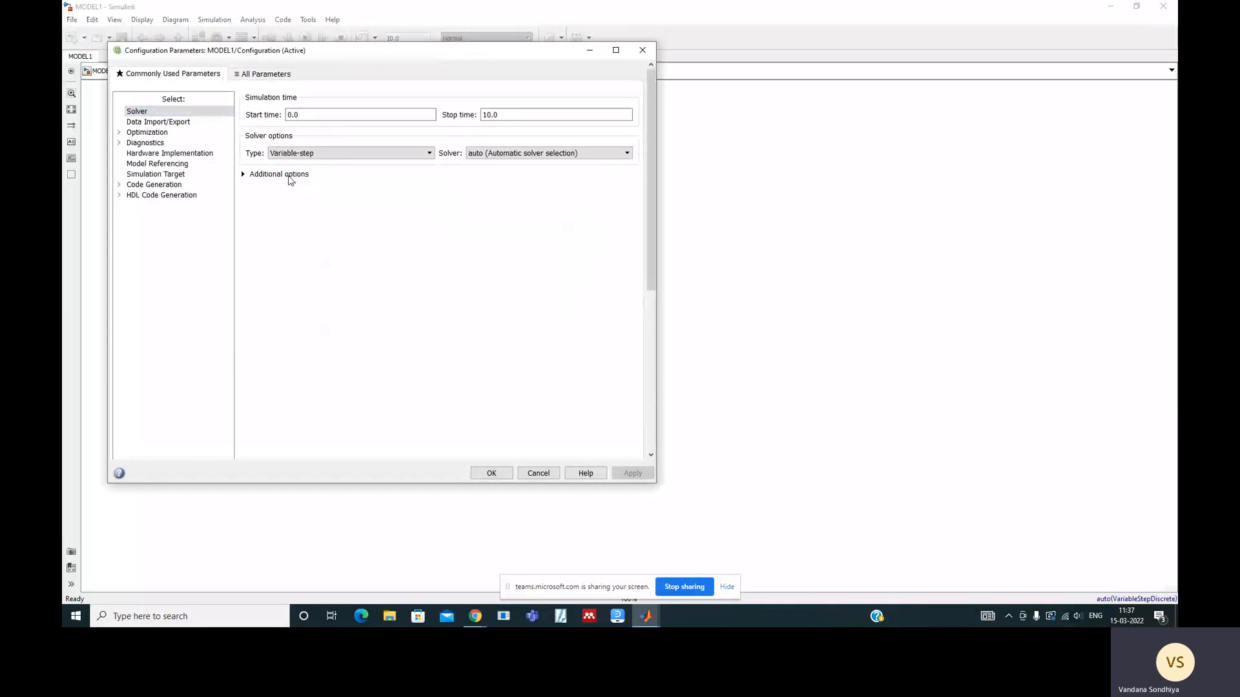
click(289, 176)
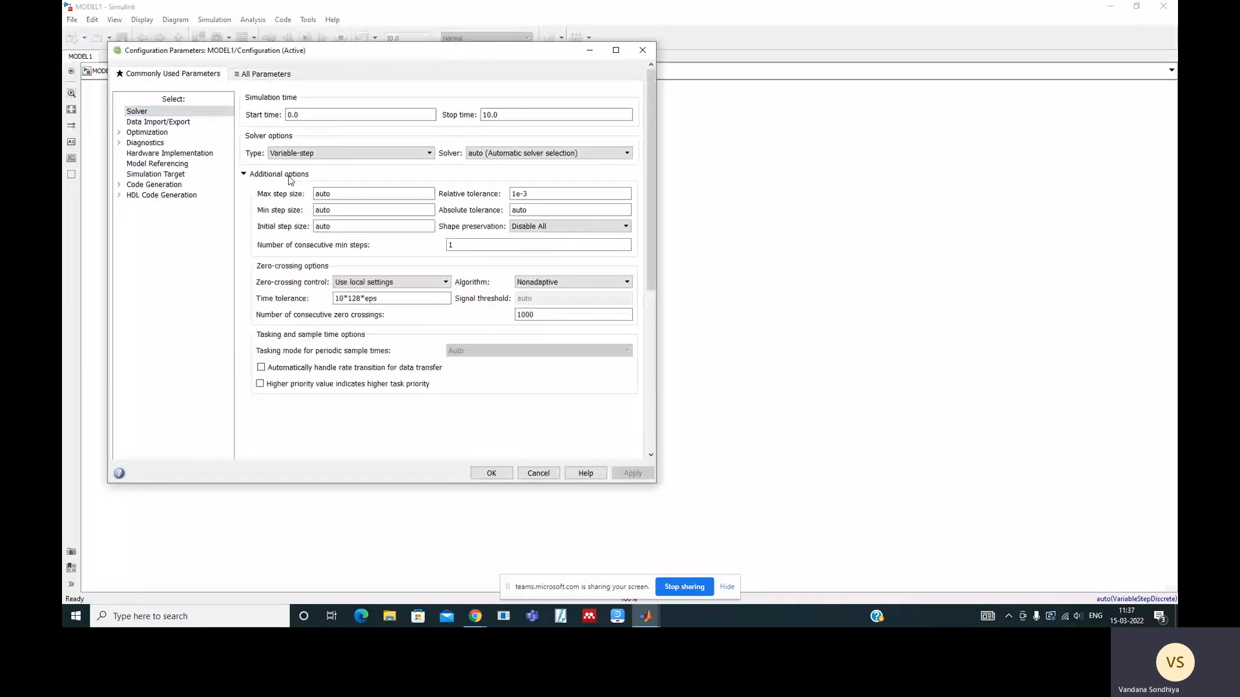
double_click(337, 192)
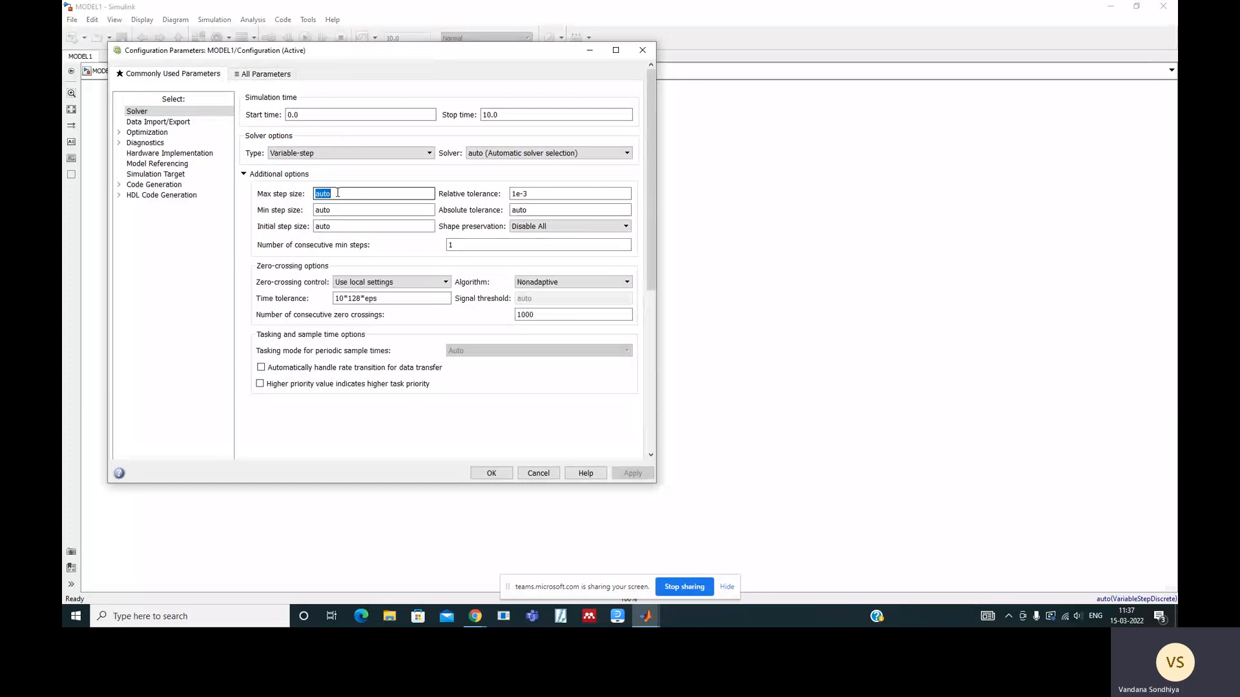
text(0.01)
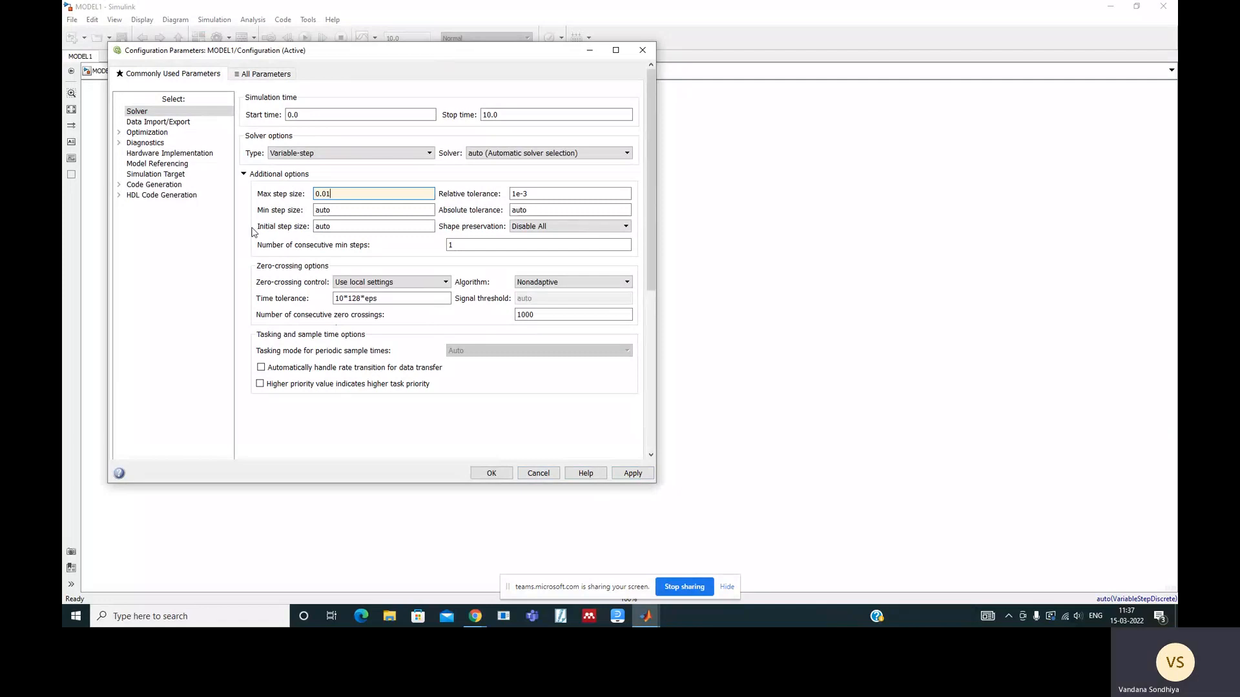
click(632, 475)
click(492, 473)
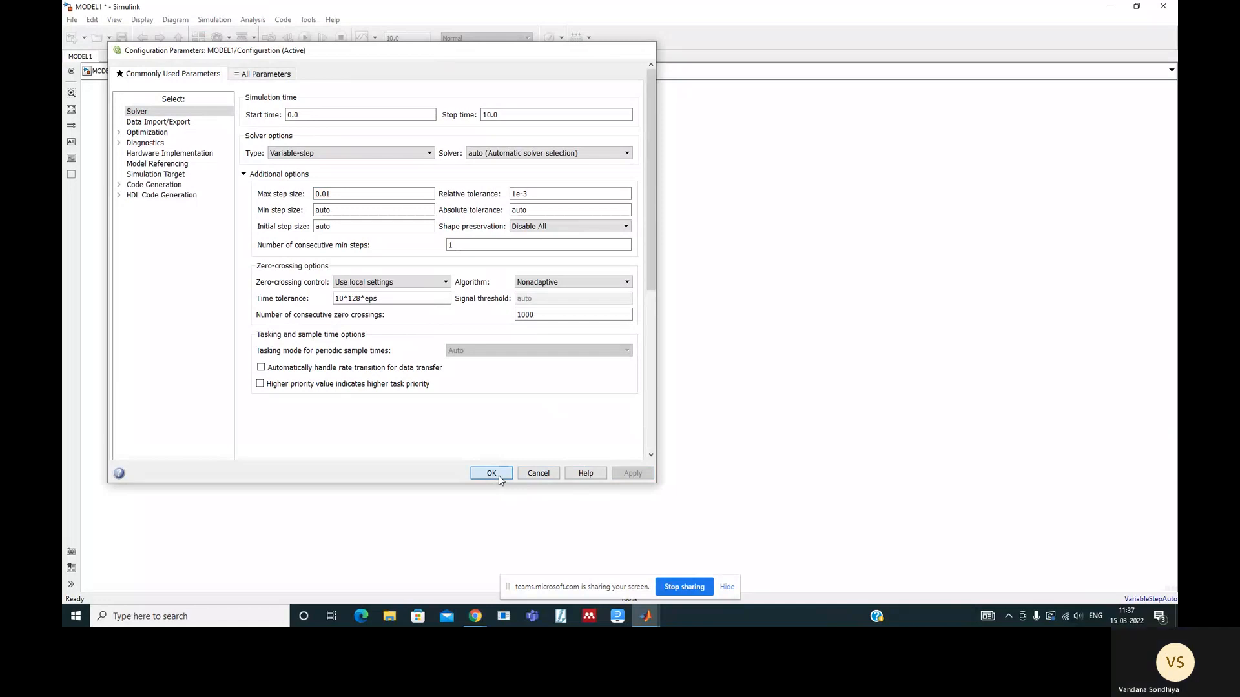
Save the model, rerun the simulation and view the three sine waveforms on the Scope
click(121, 39)
click(304, 39)
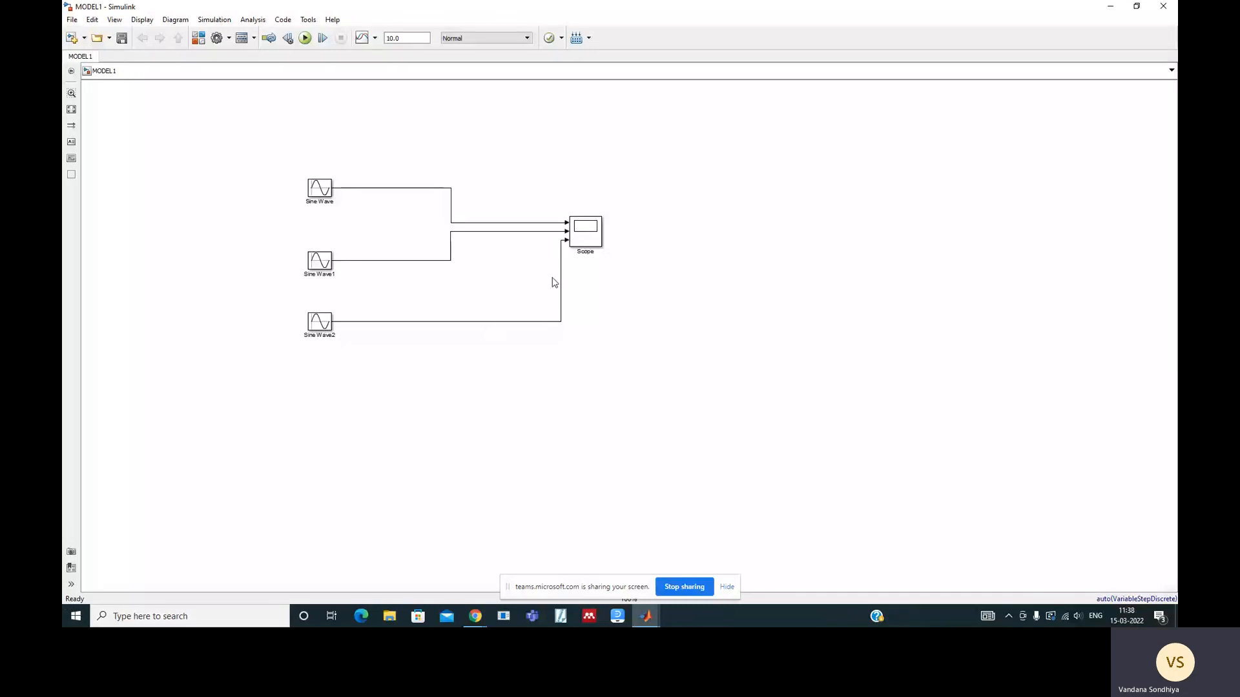
click(589, 233)
double_click(589, 233)
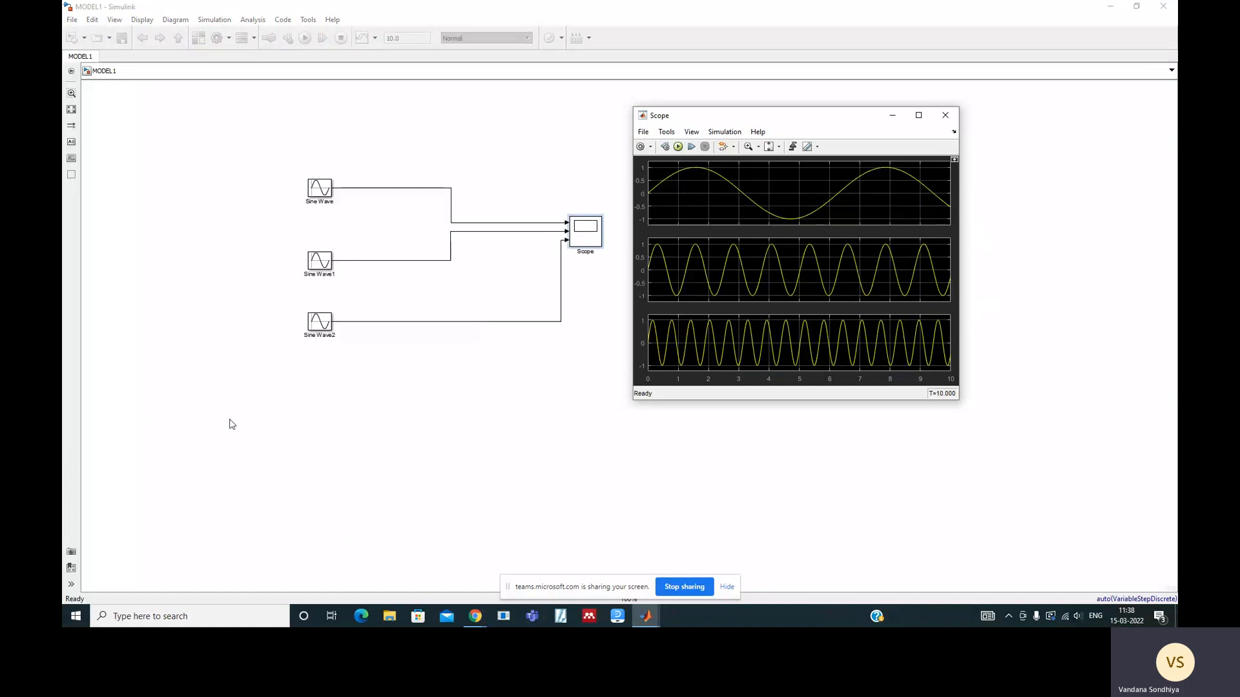
click(452, 449)
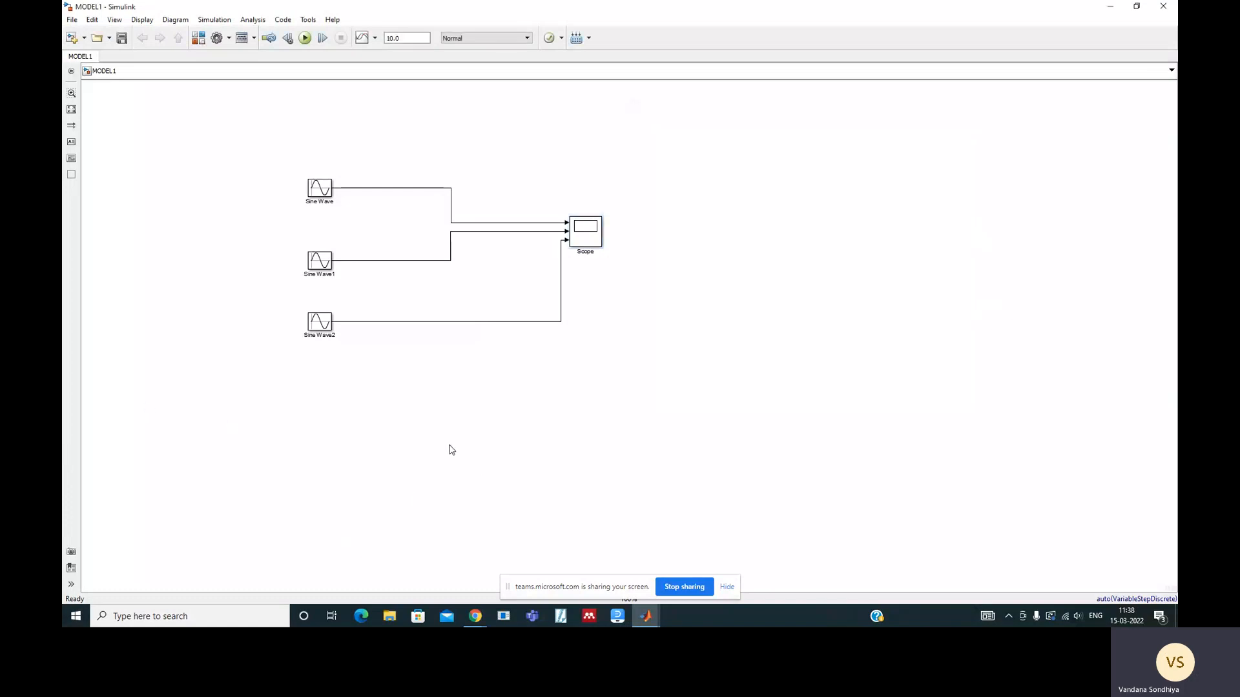
Examine the Commonly Used Blocks and Continuous block sets in the Simulink Library Browser
click(647, 620)
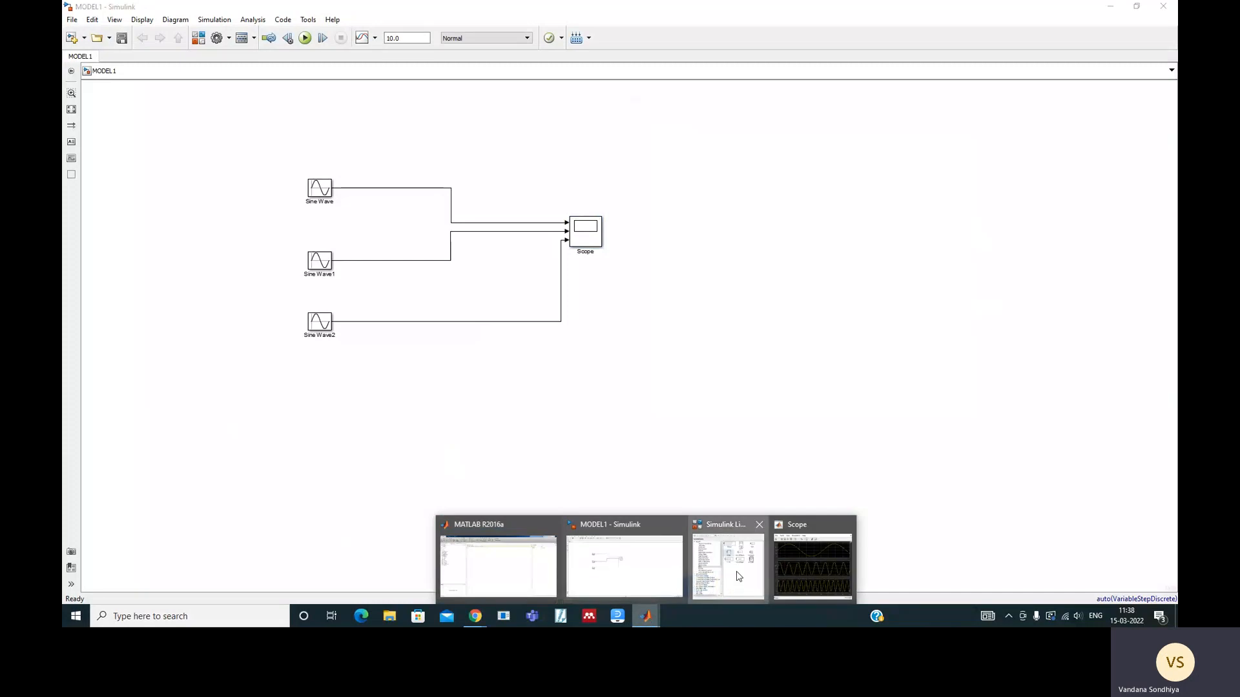
mouse_move(739, 576)
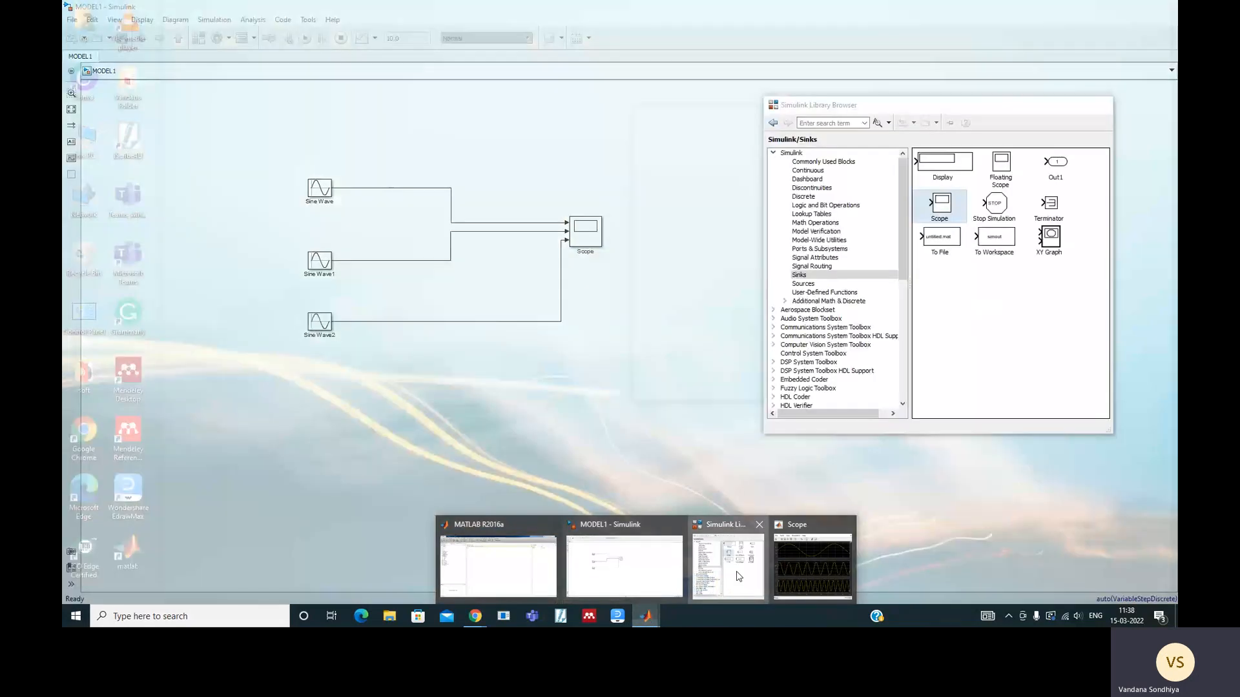
click(739, 576)
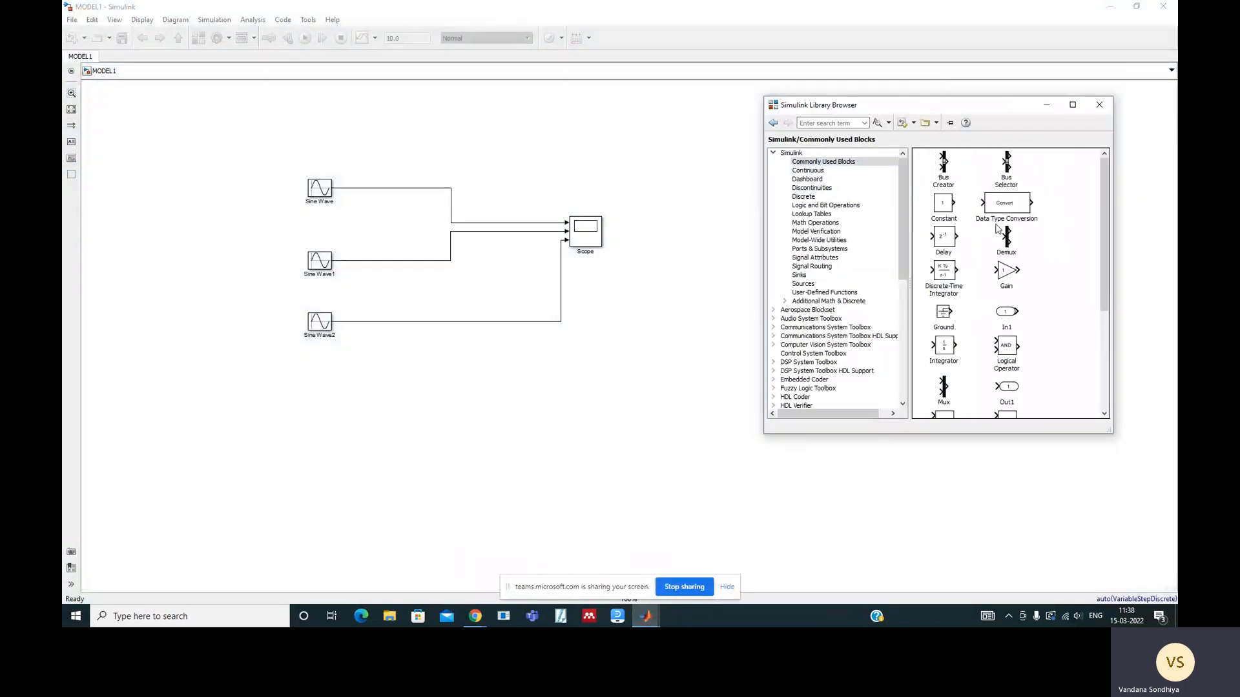
scroll(1018, 365, down, 5)
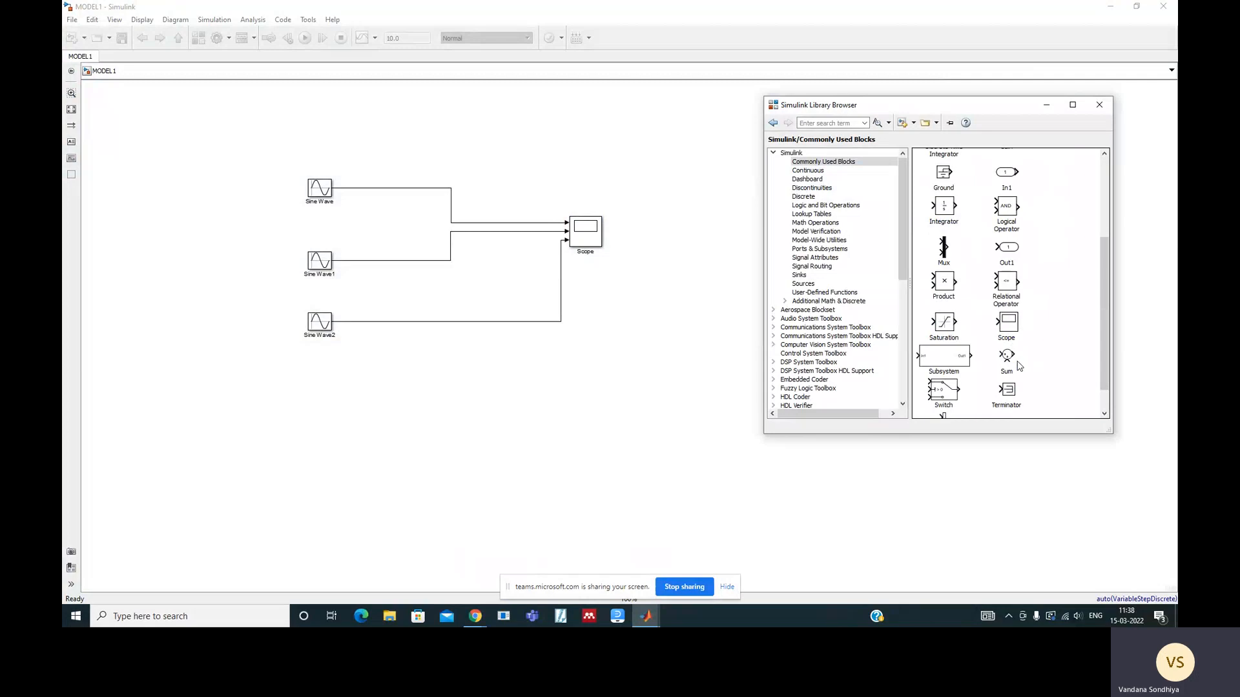
scroll(1018, 366, up, 1)
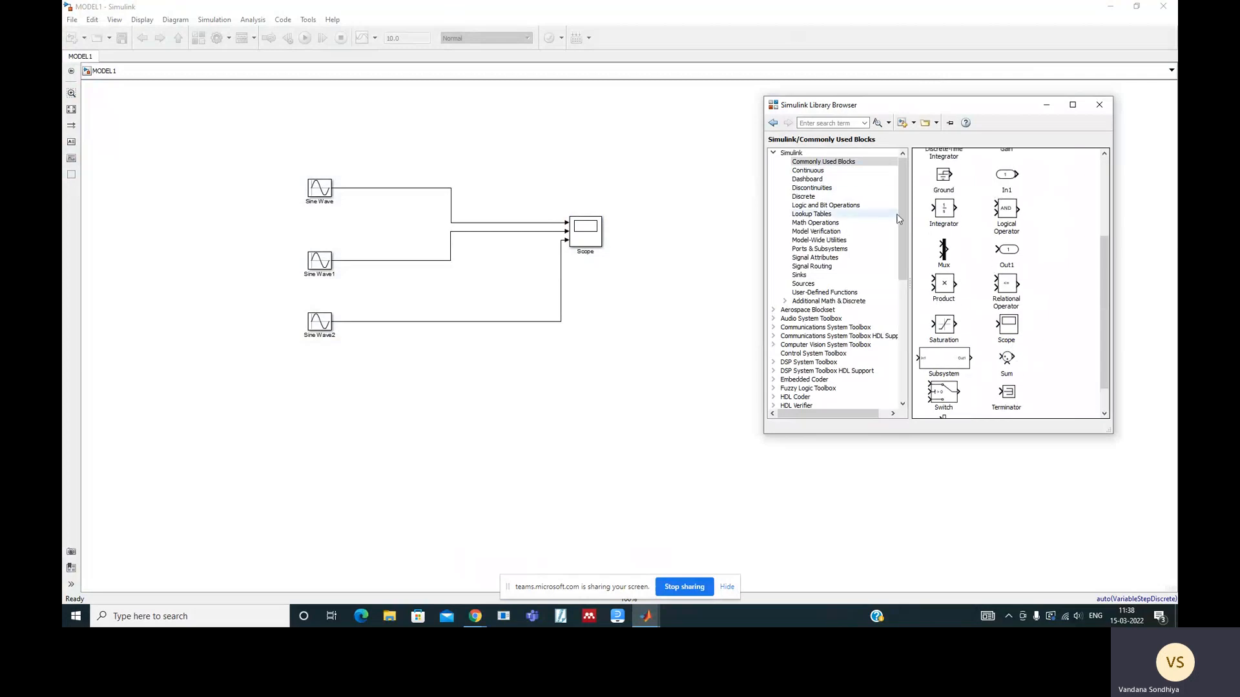
scroll(987, 282, up, 1)
scroll(987, 282, up, 1)
scroll(988, 282, up, 1)
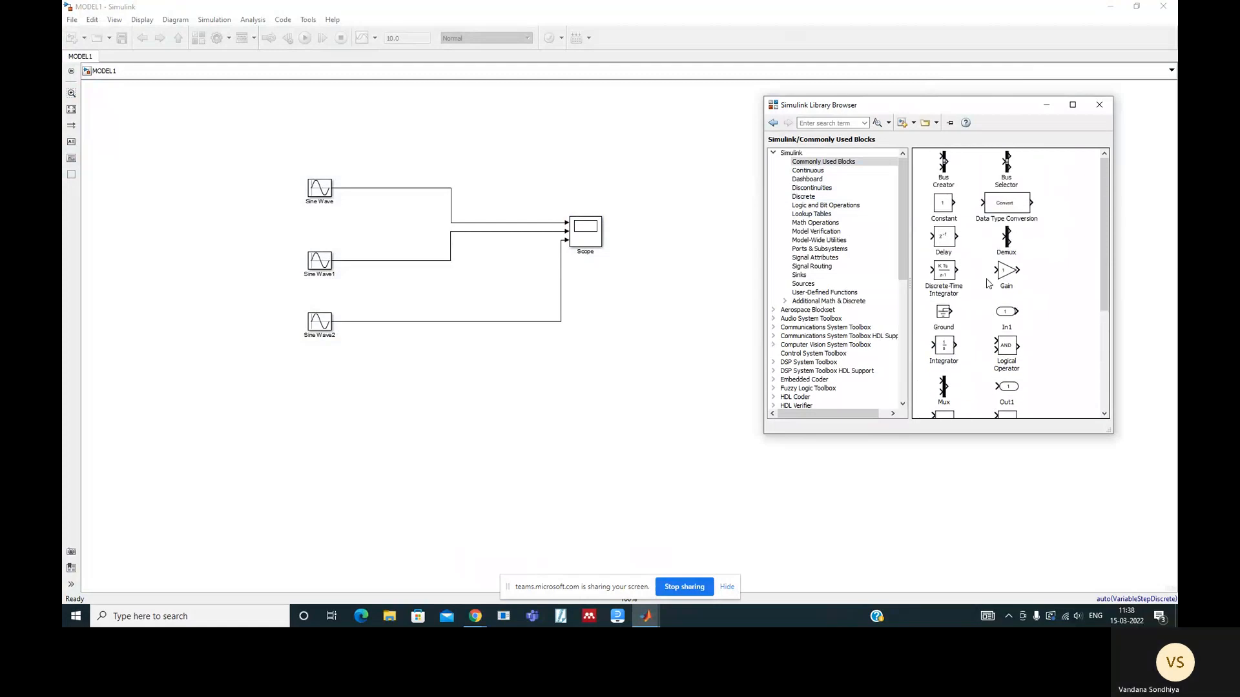
click(826, 171)
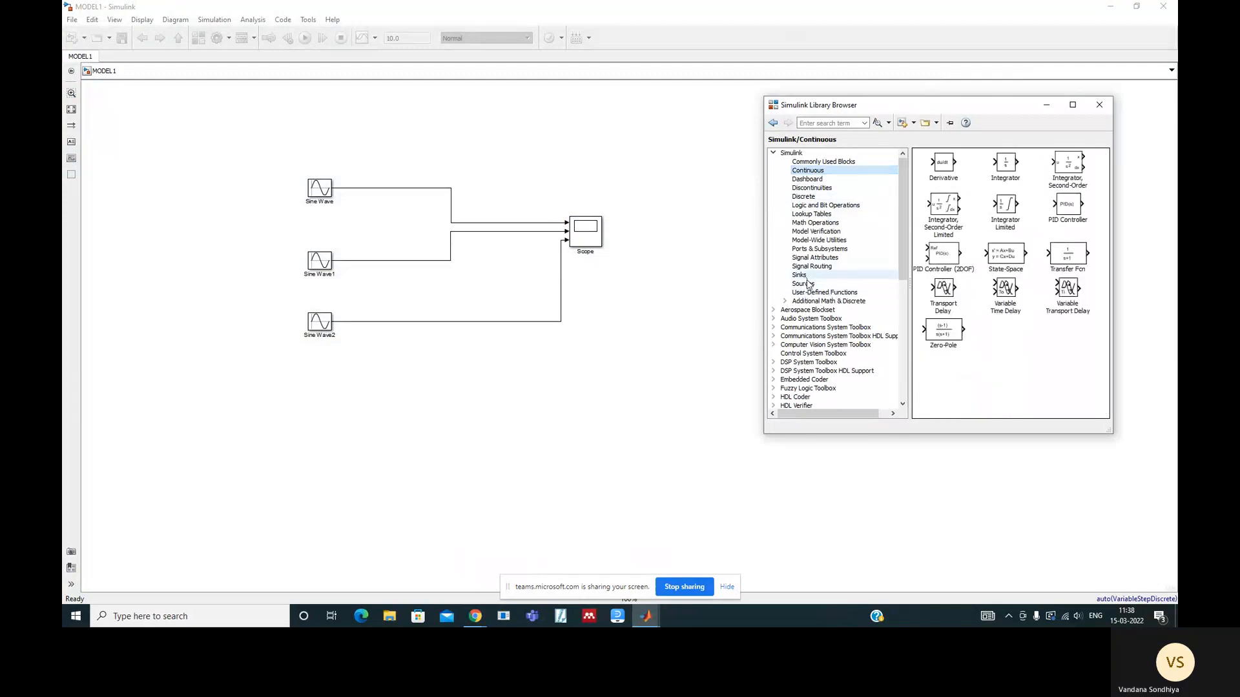
click(800, 162)
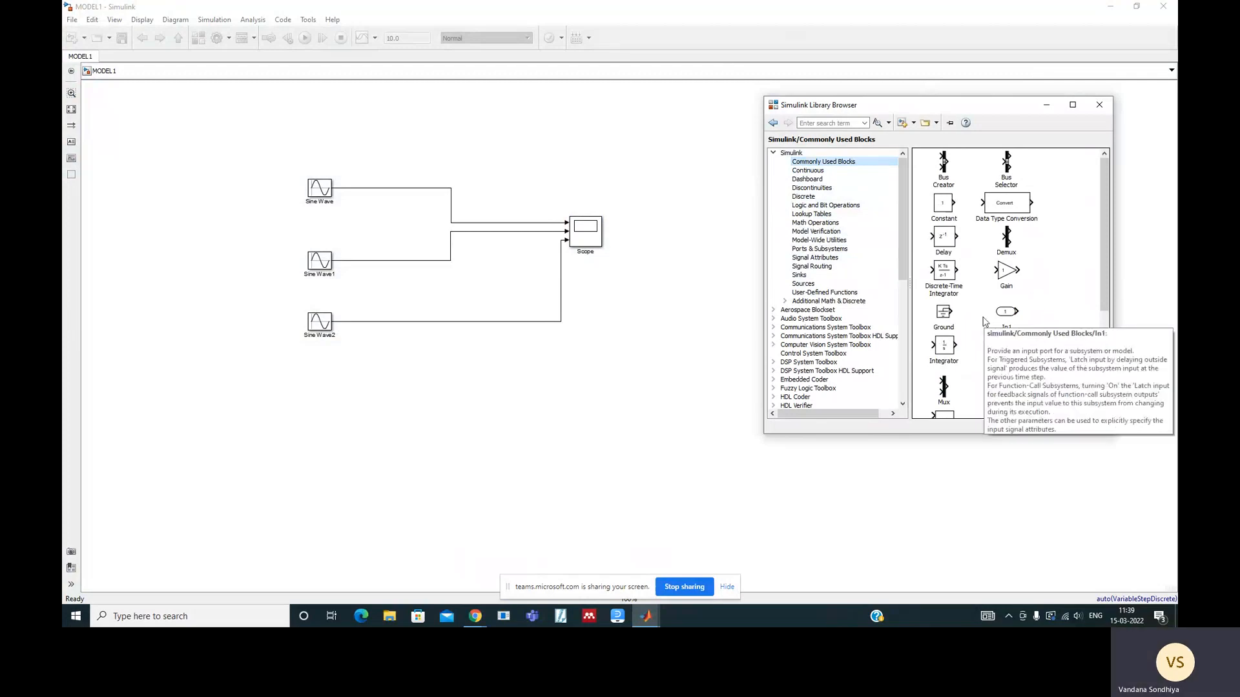
Add a Sum block from Commonly Used Blocks below the Sine Wave2 signal line and enlarge it
scroll(988, 336, down, 3)
drag(1005, 395, 510, 401)
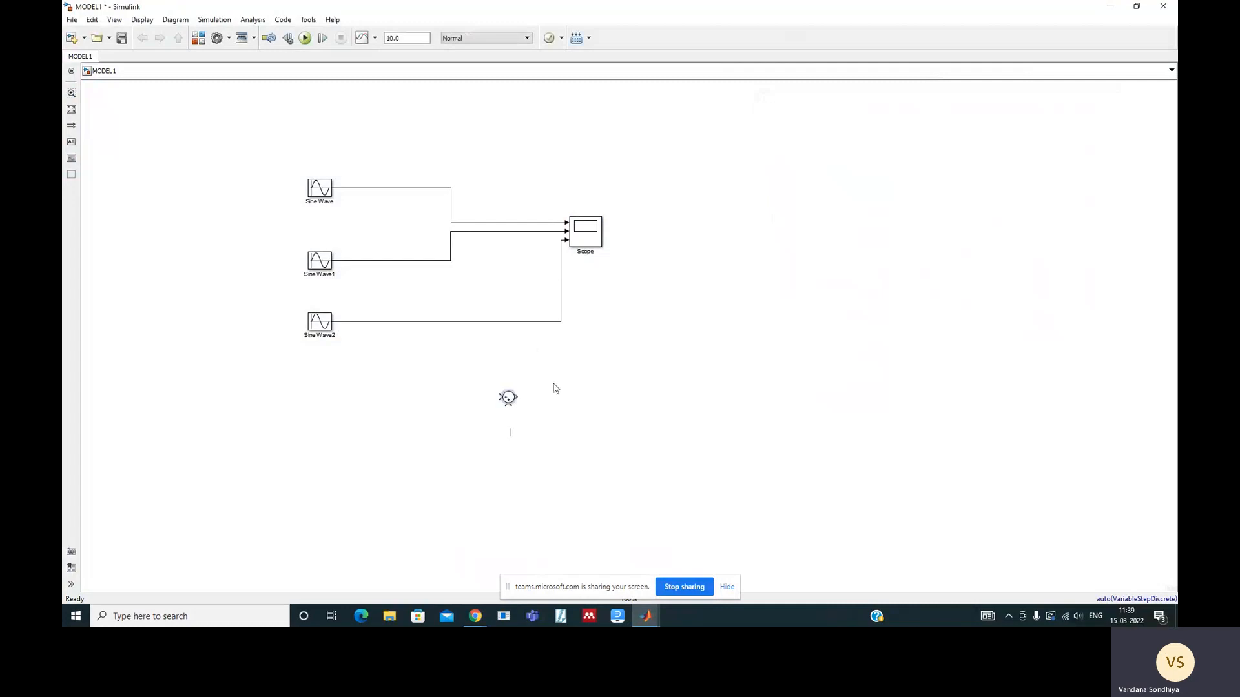
click(505, 399)
drag(517, 405, 498, 385)
click(614, 412)
click(324, 321)
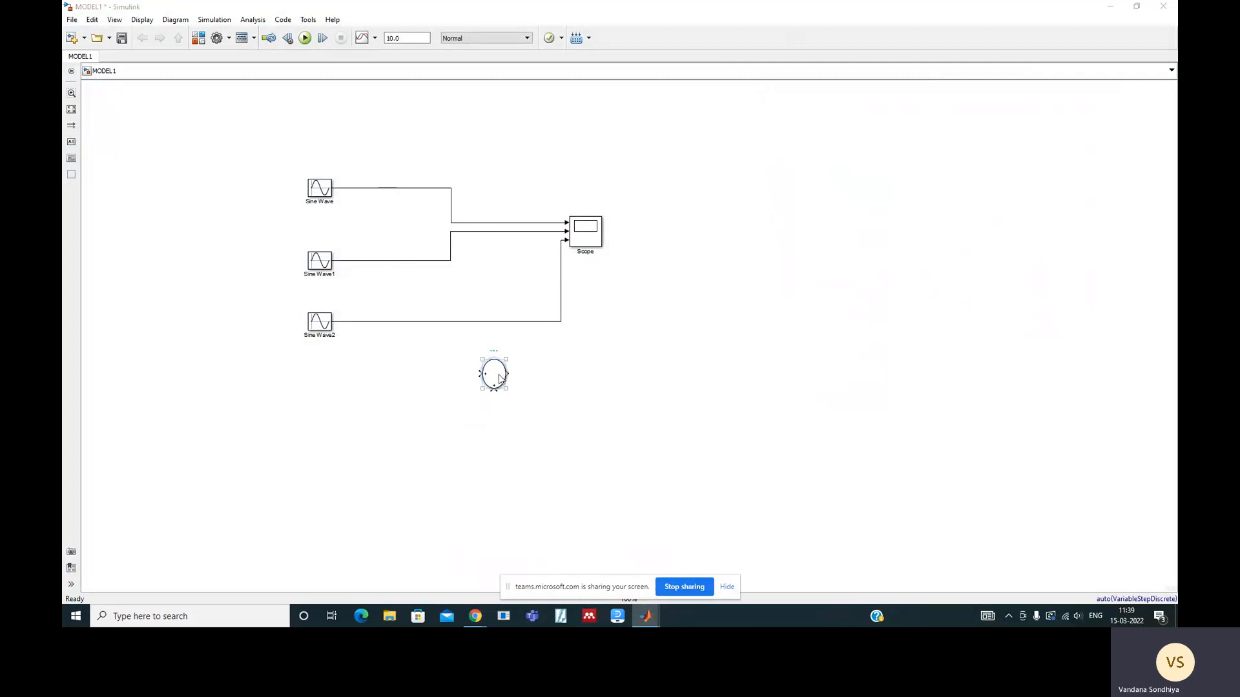
Give the Sum block a third input by setting its list of signs to |+++, keeping the round shape
double_click(494, 375)
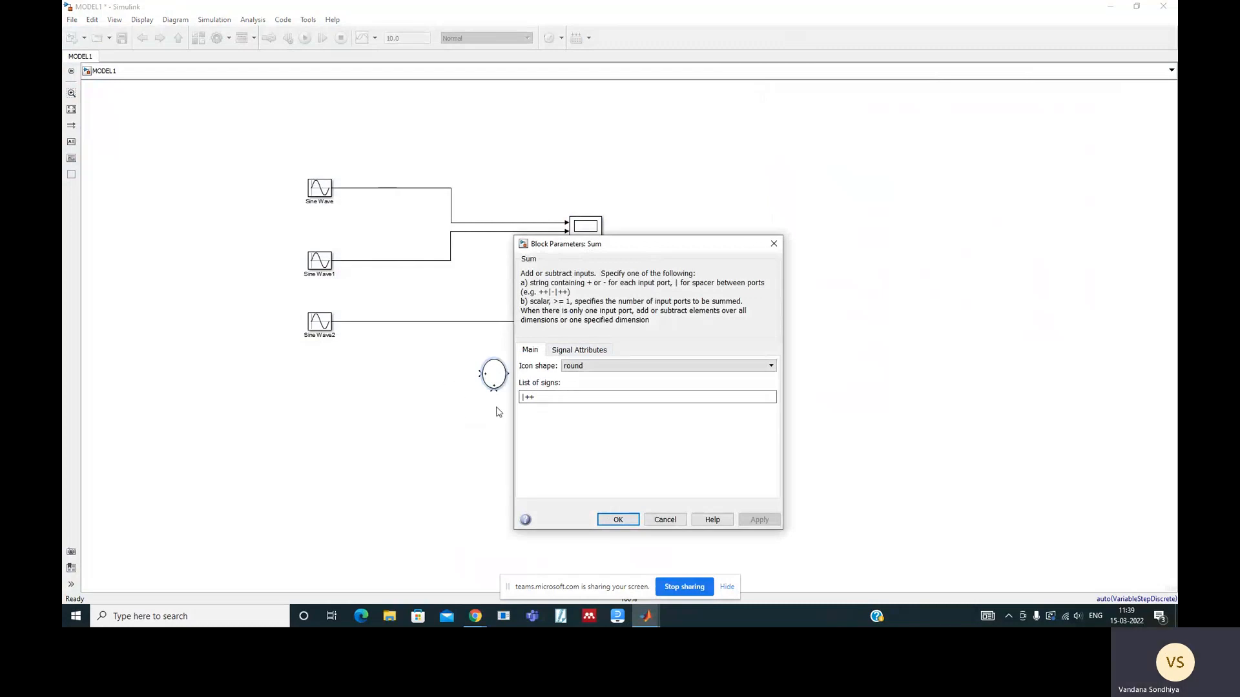
double_click(545, 398)
click(544, 398)
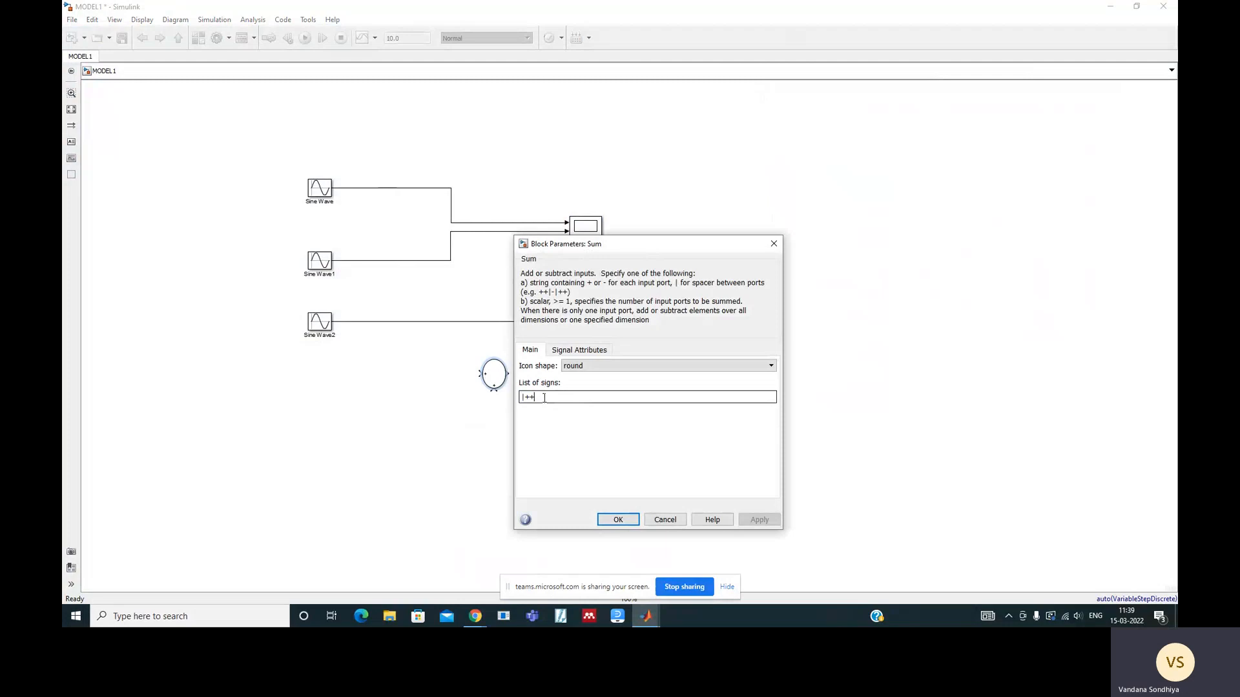
text(+)
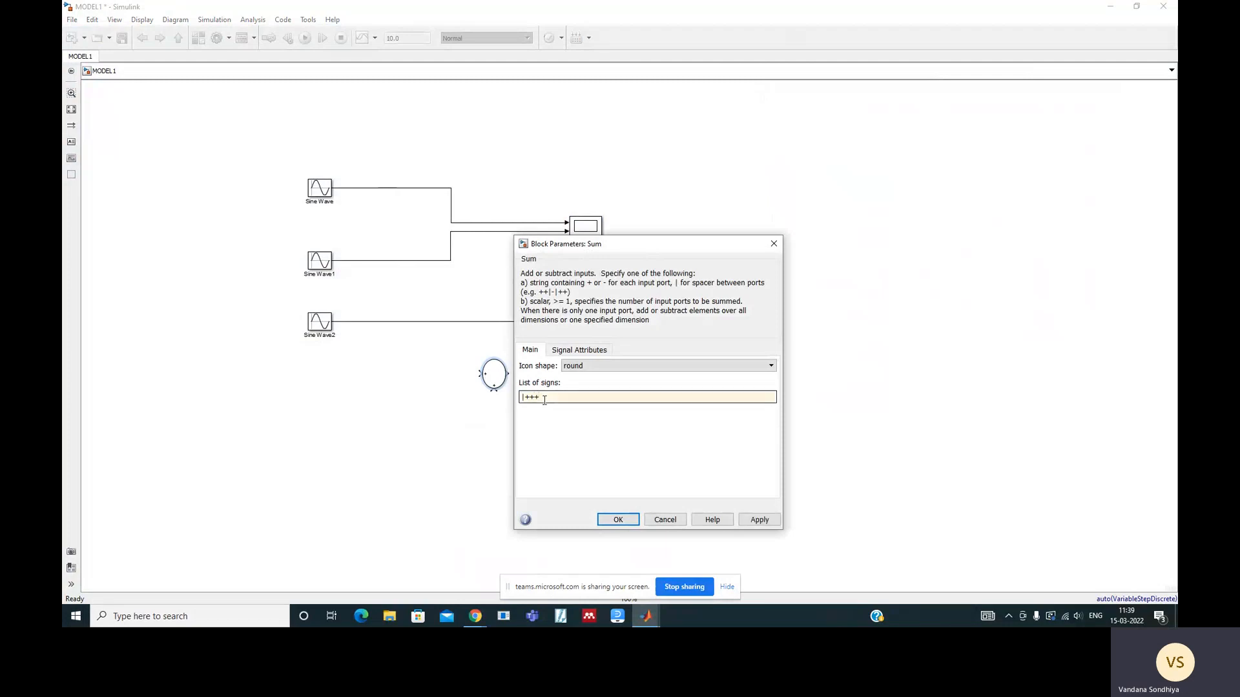
click(764, 521)
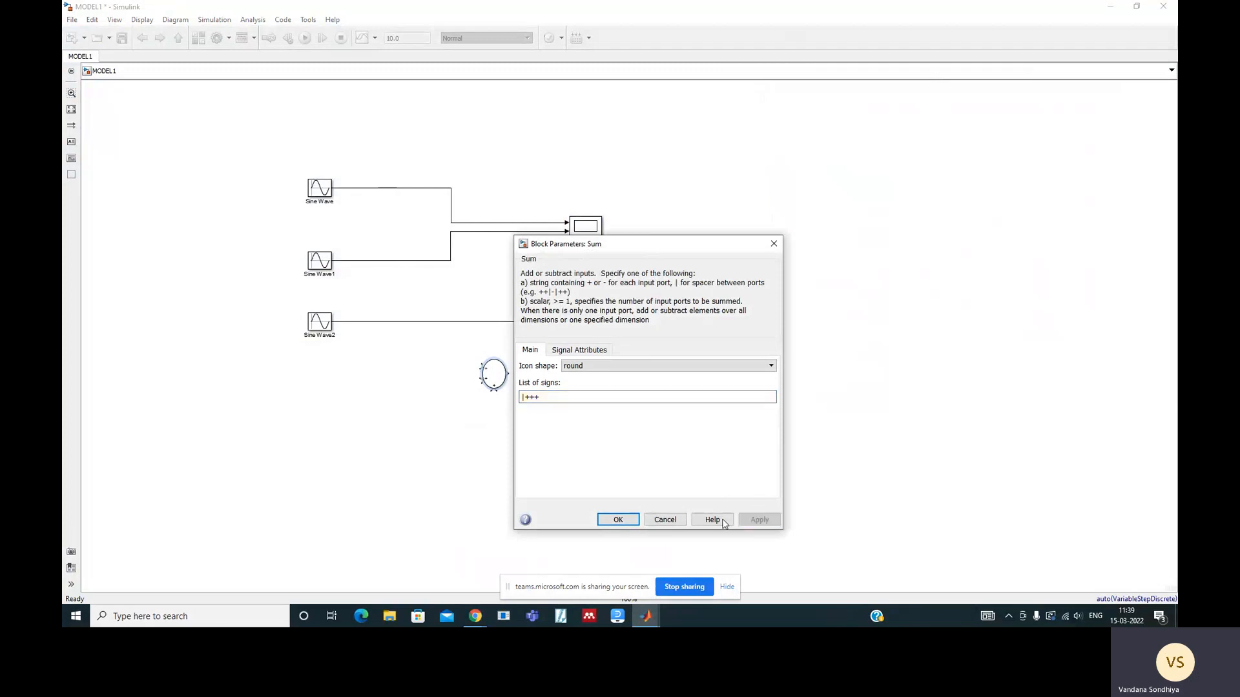
click(632, 522)
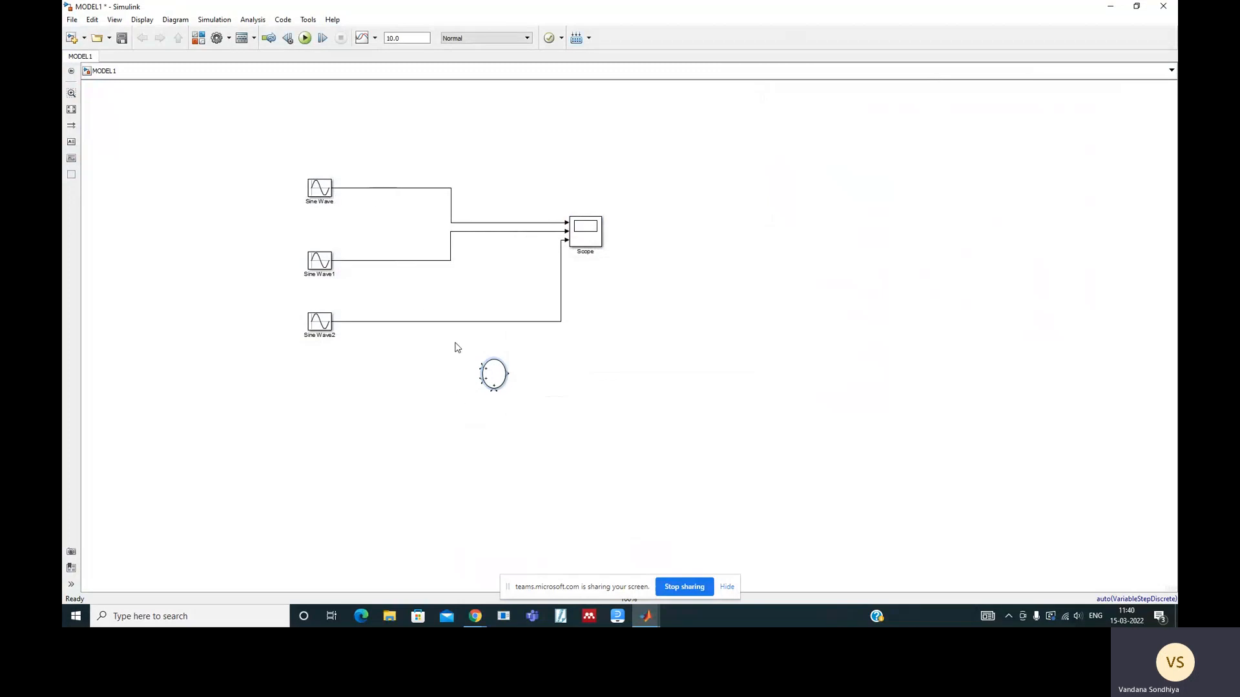
Branch the Sine Wave, Sine Wave1 and Sine Wave2 signals to the Sum block's upper, middle and bottom inputs respectively
mouse_move(481, 366)
mouse_down()
mouse_move(423, 357)
mouse_move(426, 188)
mouse_up()
drag(481, 381, 393, 261)
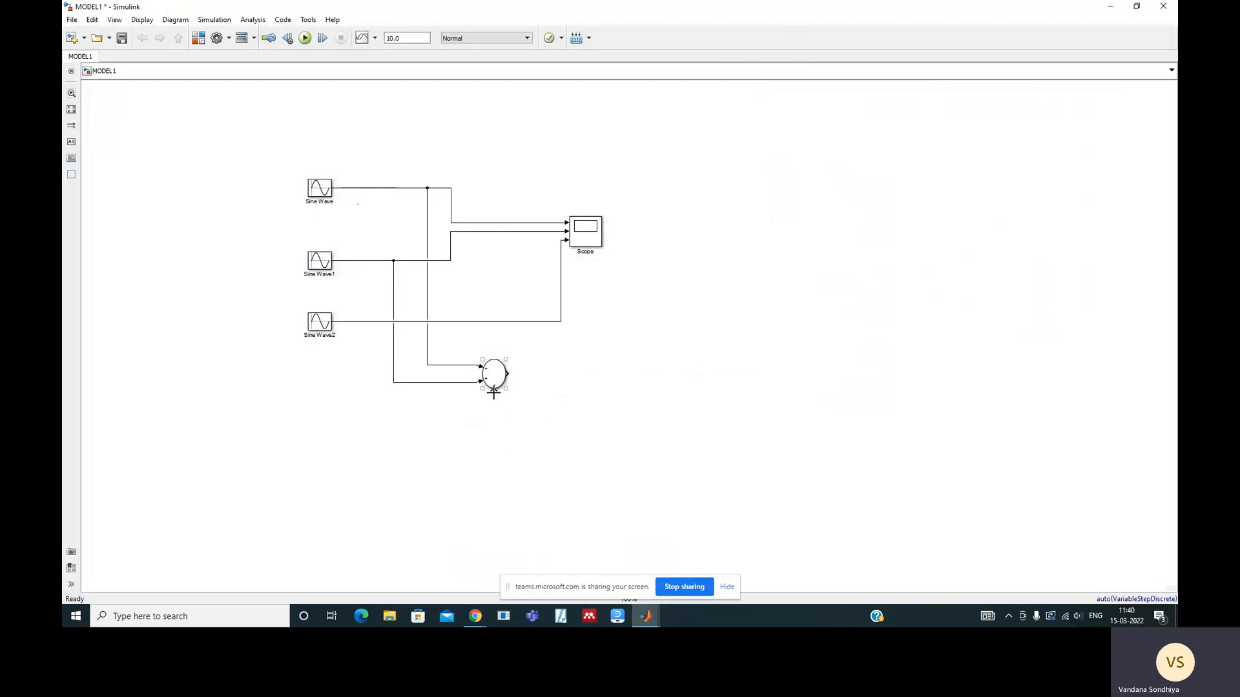
drag(493, 390, 355, 321)
Add a second Scope to the right of the Sum block, align it and connect the Sum output to it
mouse_move(650, 620)
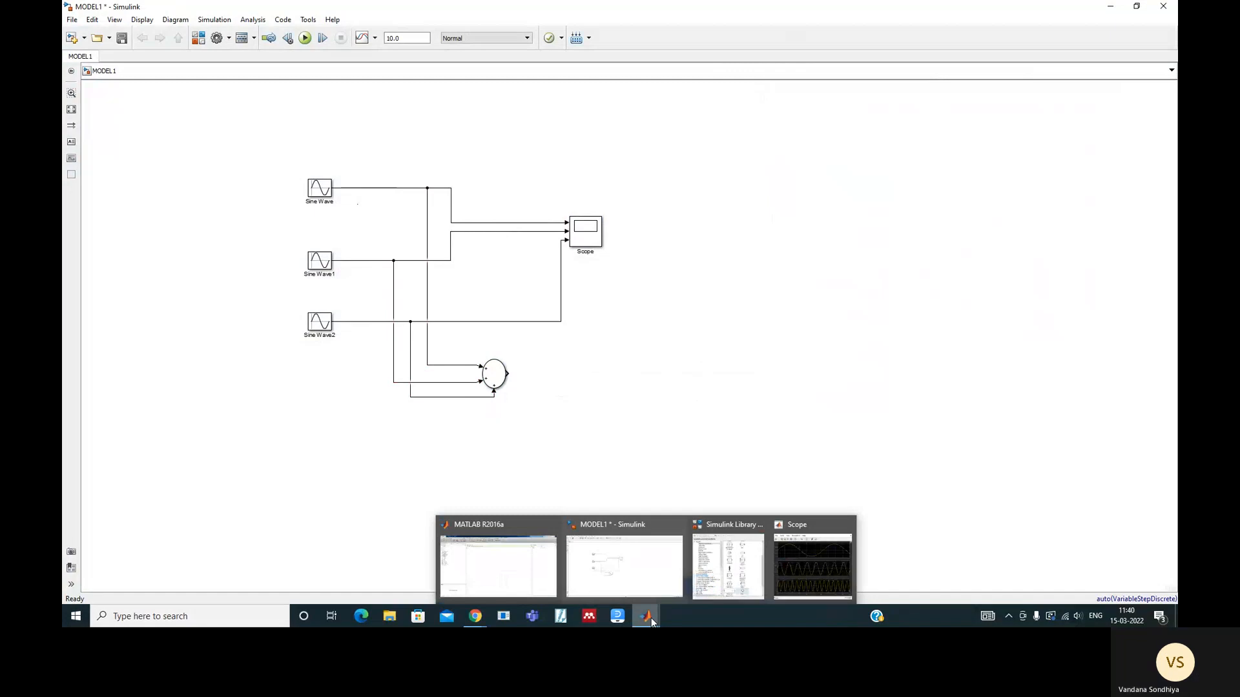
mouse_move(740, 577)
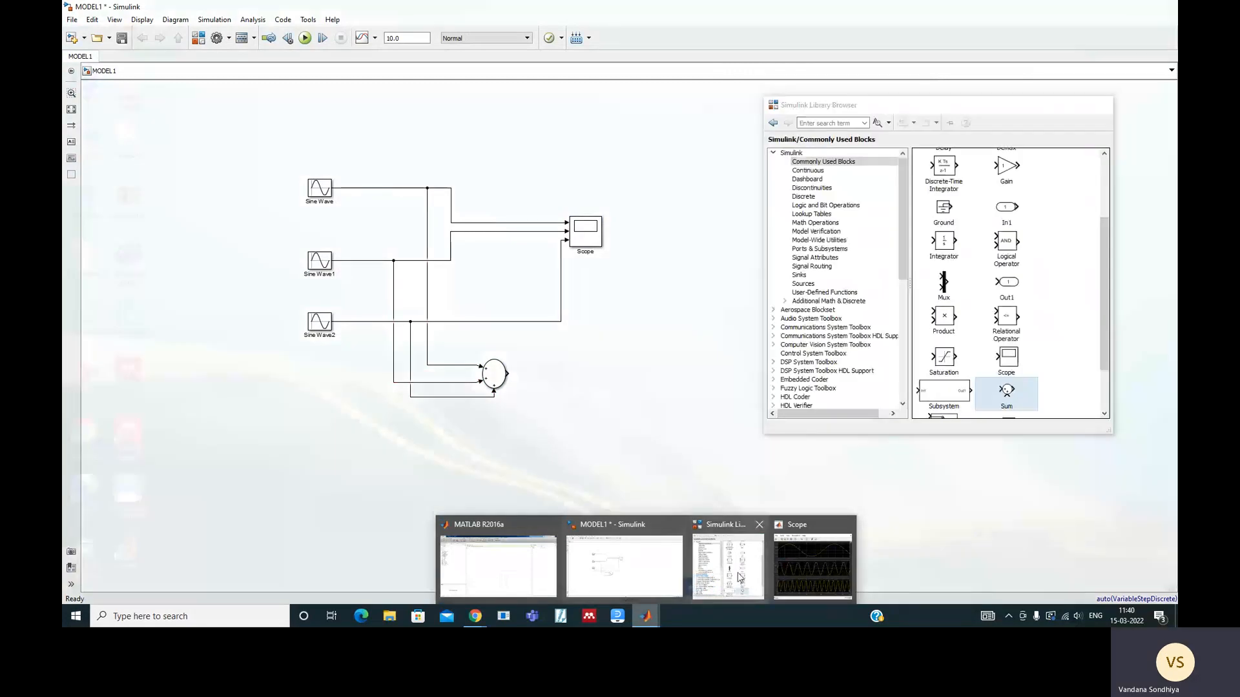
click(739, 577)
drag(1007, 357, 597, 393)
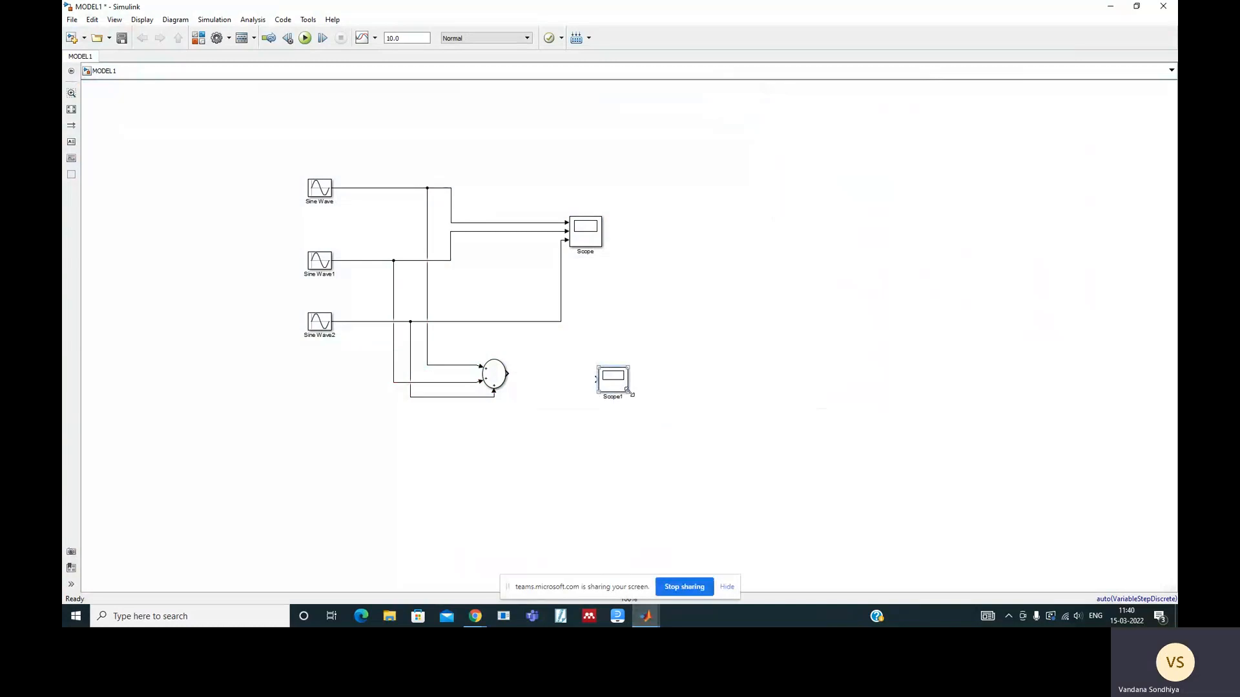
mouse_move(619, 383)
mouse_down()
mouse_move(584, 373)
mouse_move(619, 380)
mouse_up()
drag(508, 375, 594, 373)
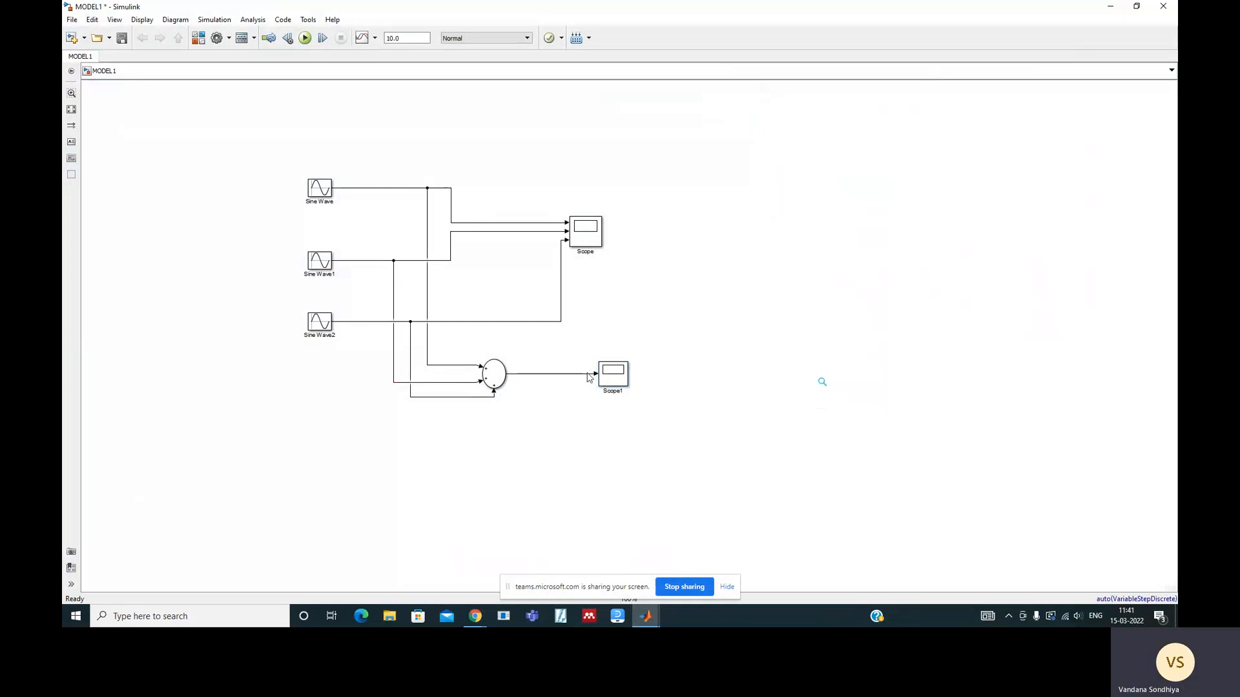
Save the model, run the simulation and view the summed waveform on Scope1, clear of the blocks
click(122, 38)
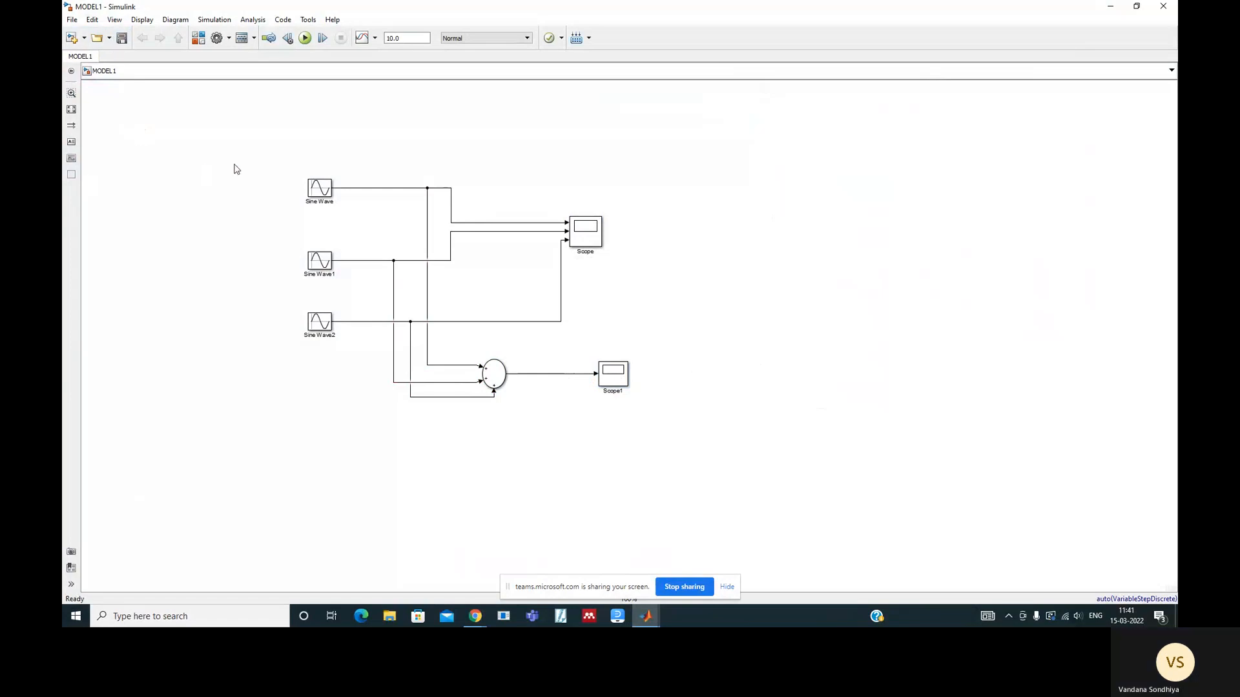
click(303, 38)
double_click(613, 374)
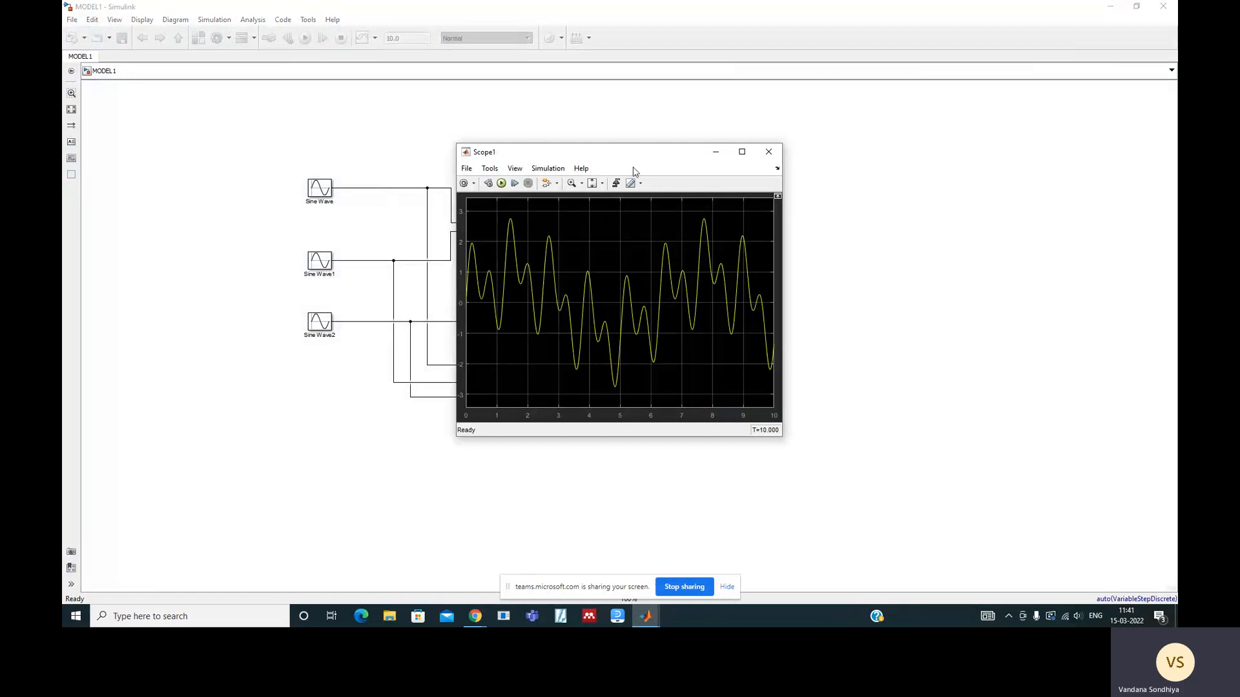
drag(639, 157, 849, 124)
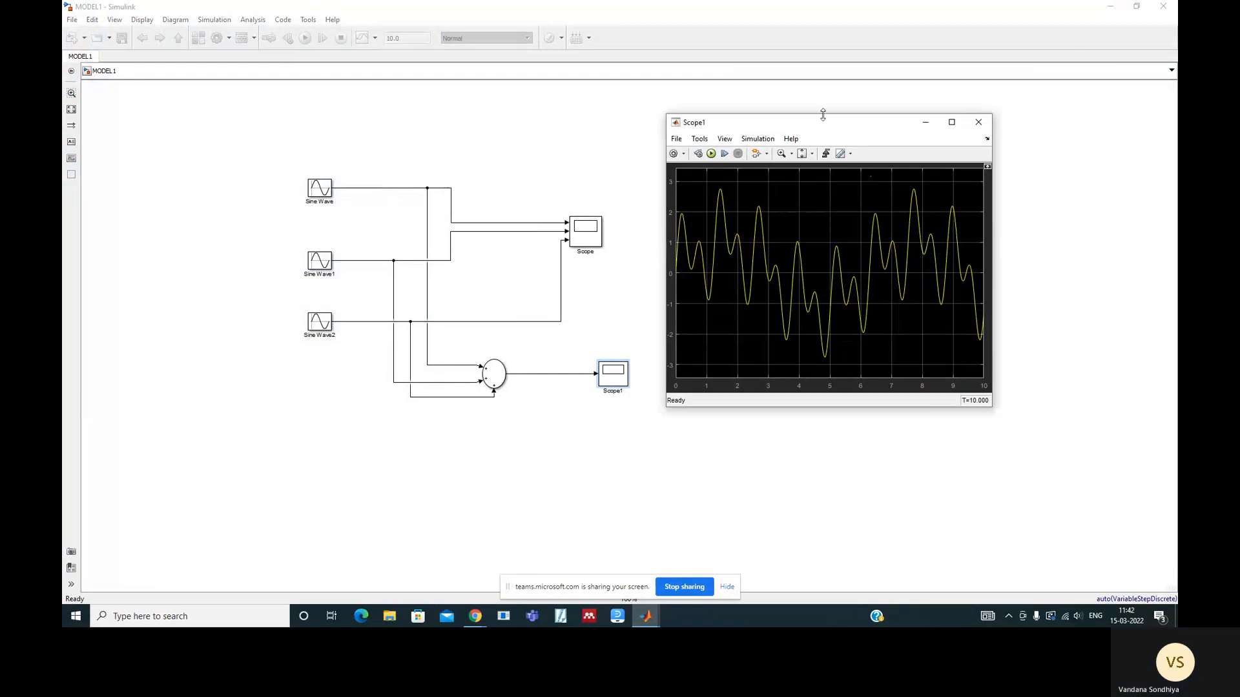
drag(830, 129, 931, 122)
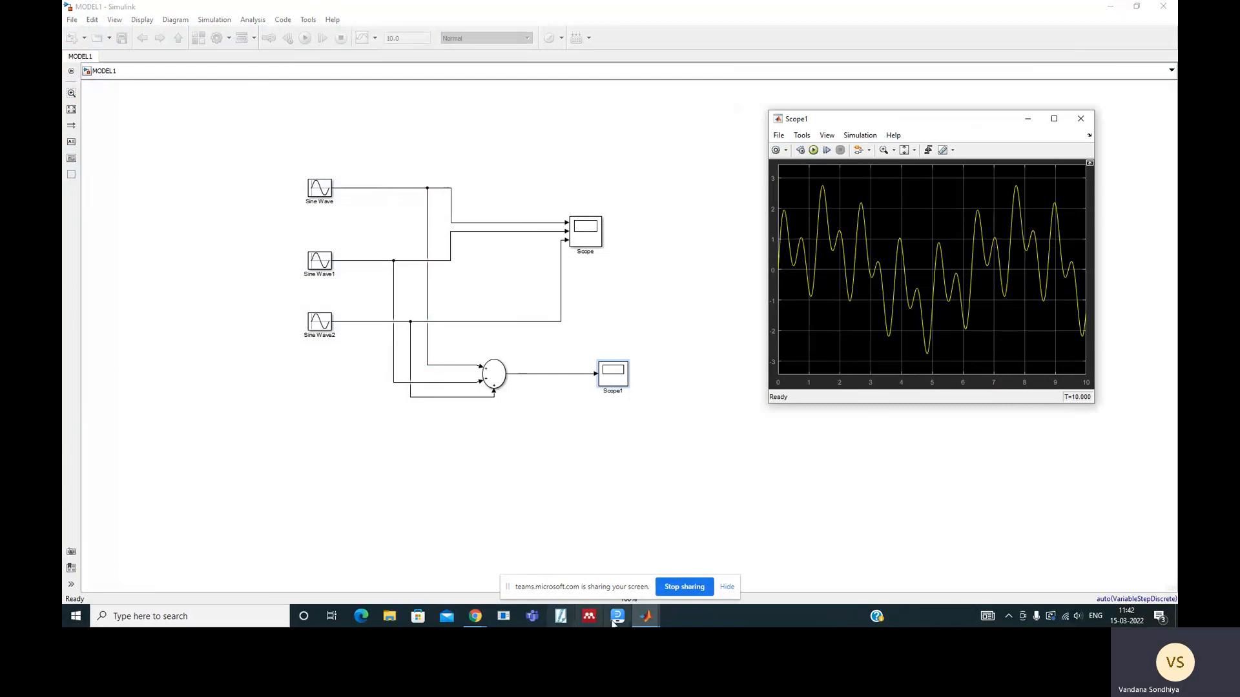
Add a Gain block from the Commonly Used Blocks library and insert it into the line between the Sum block and Scope1
click(648, 619)
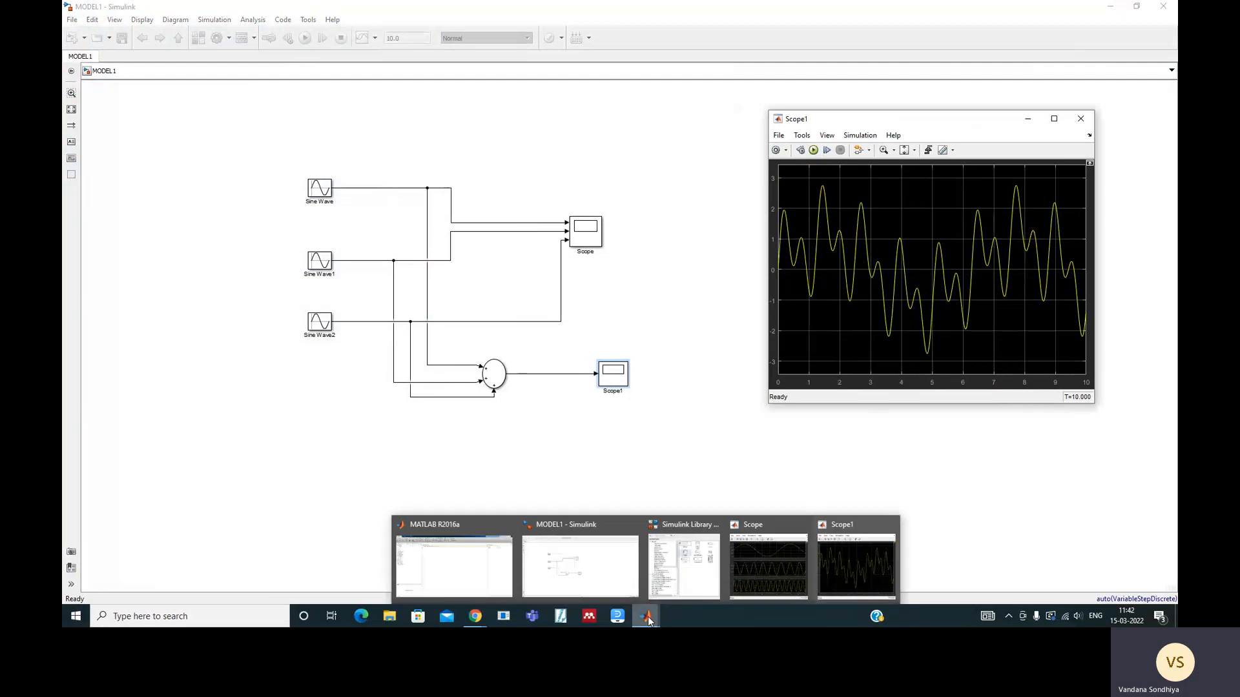
click(684, 562)
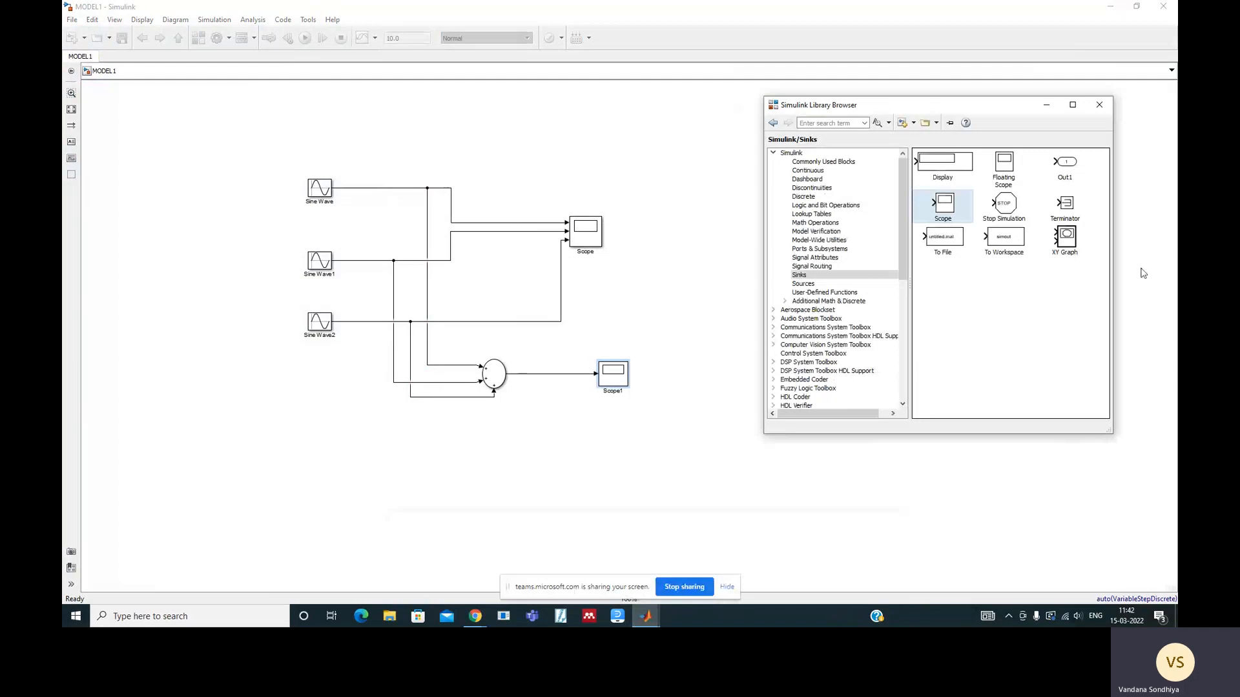
click(791, 153)
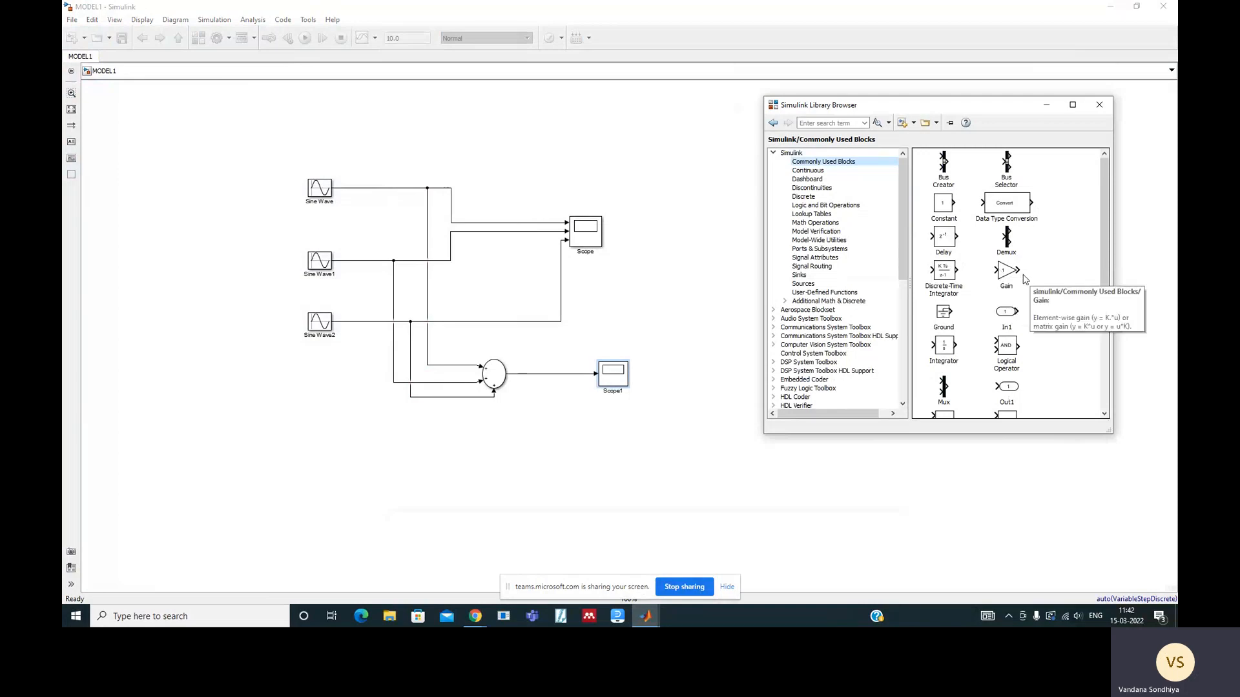
drag(1006, 275, 561, 441)
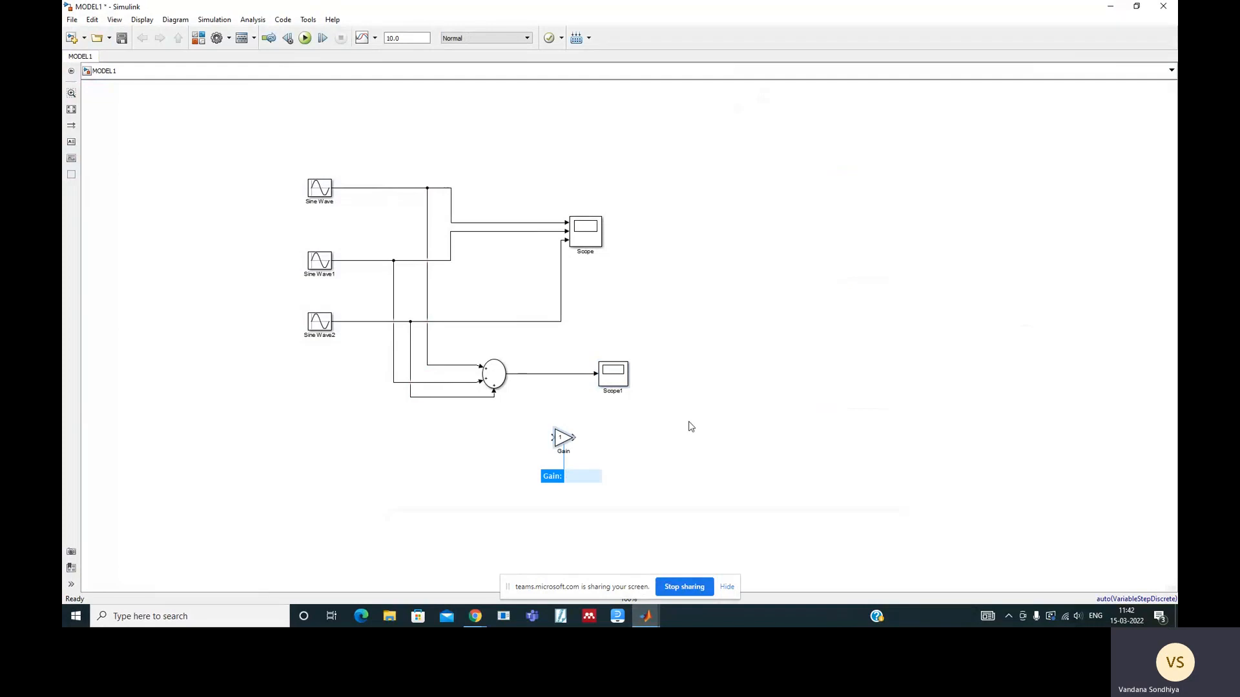
click(563, 442)
drag(562, 440, 550, 378)
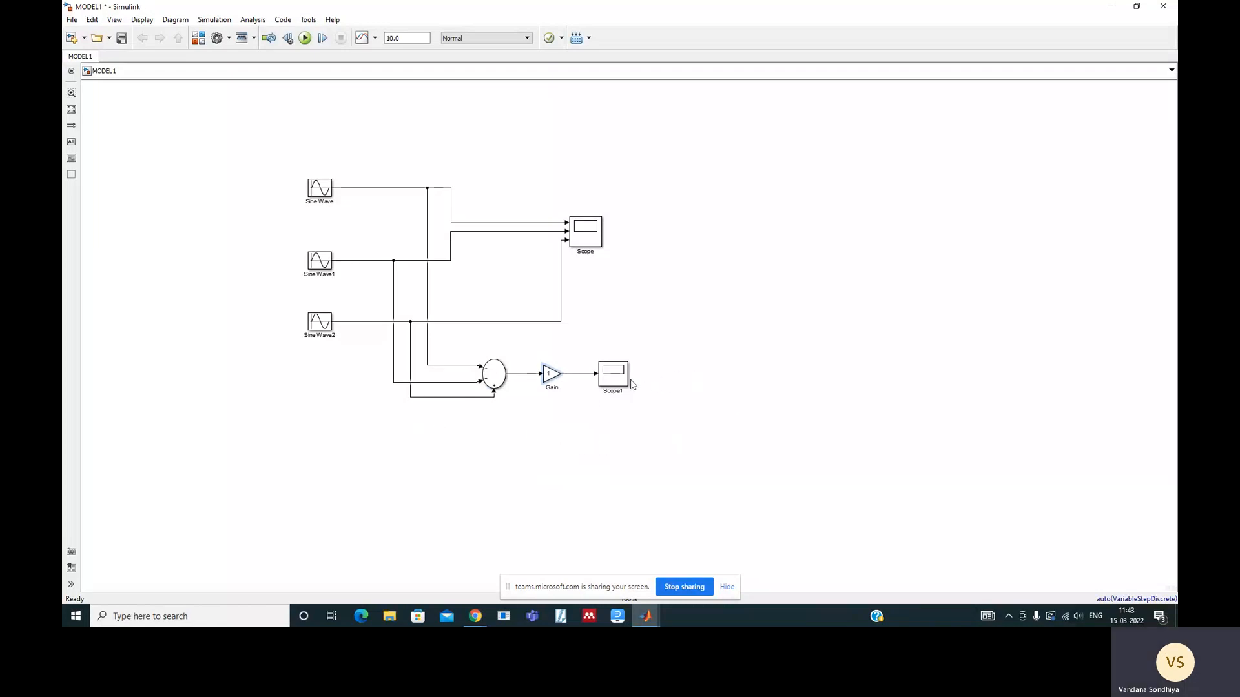
Shift Scope1 and the Gain block slightly to the right to space them evenly along the Sum output line
drag(620, 376, 639, 375)
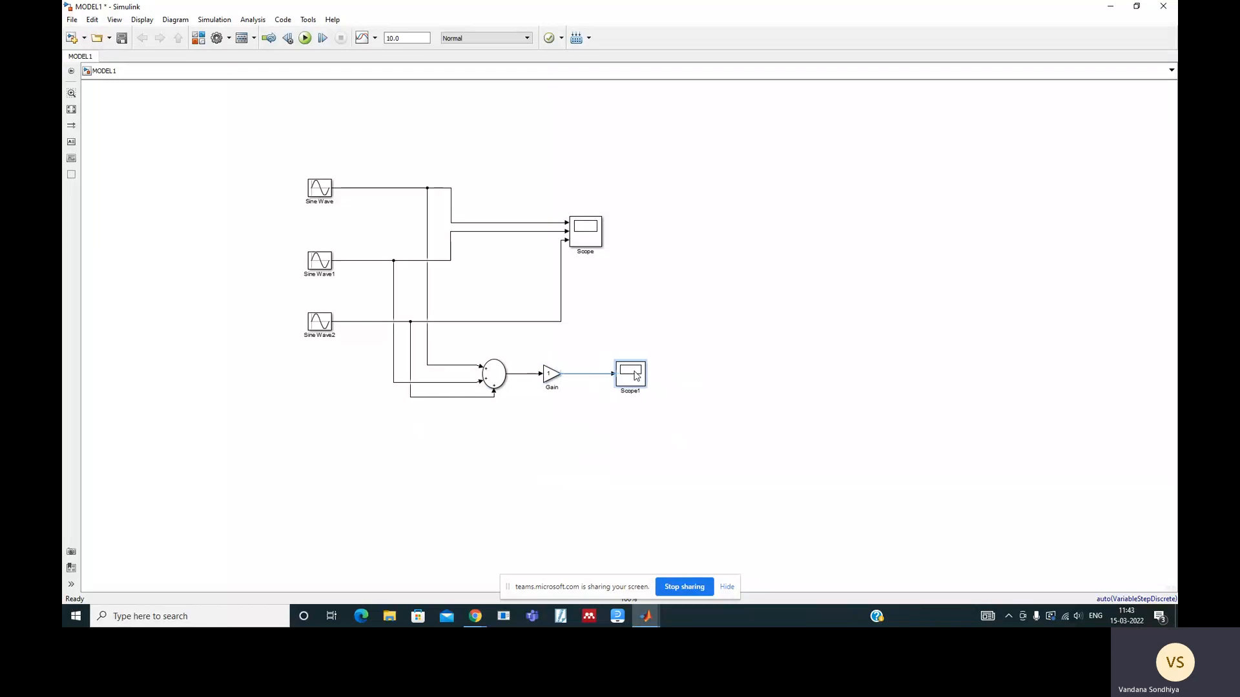
click(752, 382)
click(549, 377)
drag(549, 377, 561, 377)
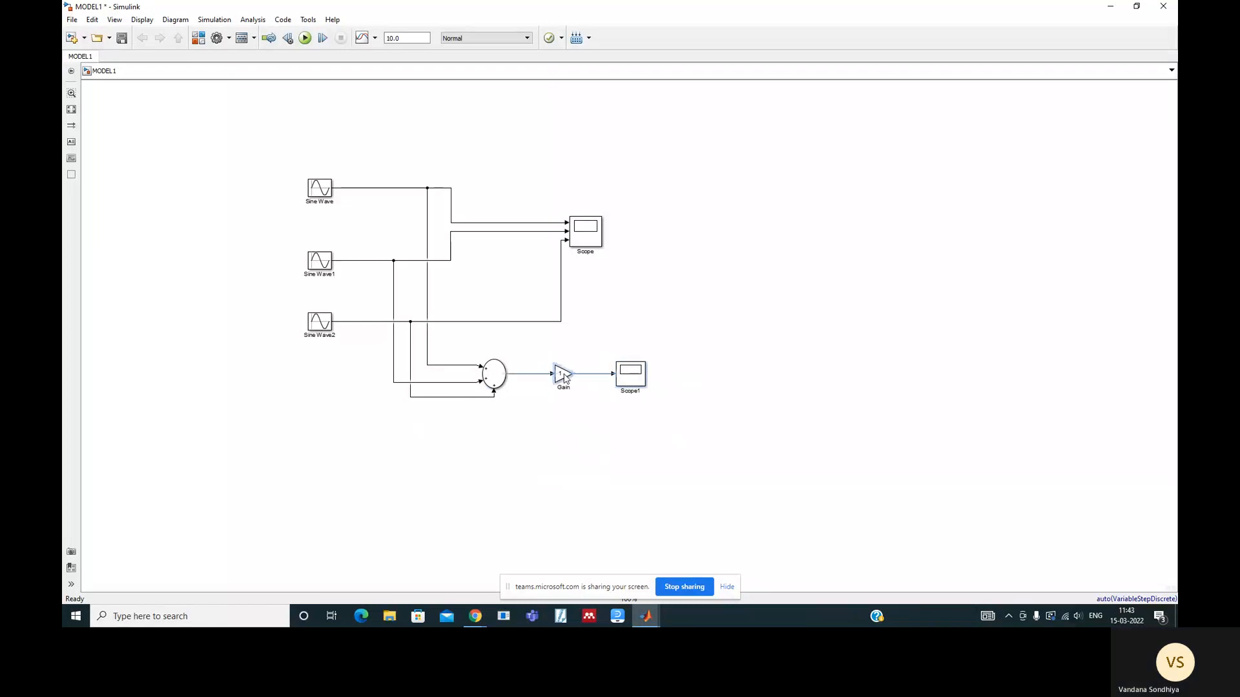
click(744, 399)
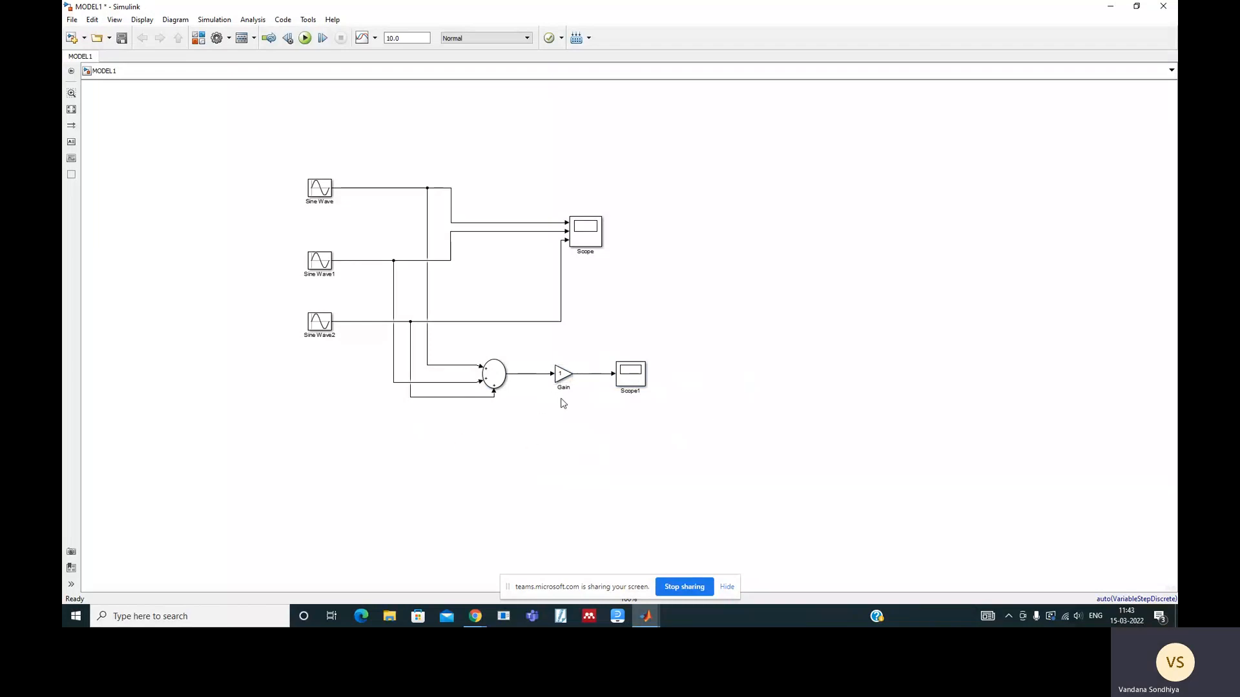
Set the Gain block's gain to 7, keeping element-wise multiplication
click(561, 376)
double_click(561, 378)
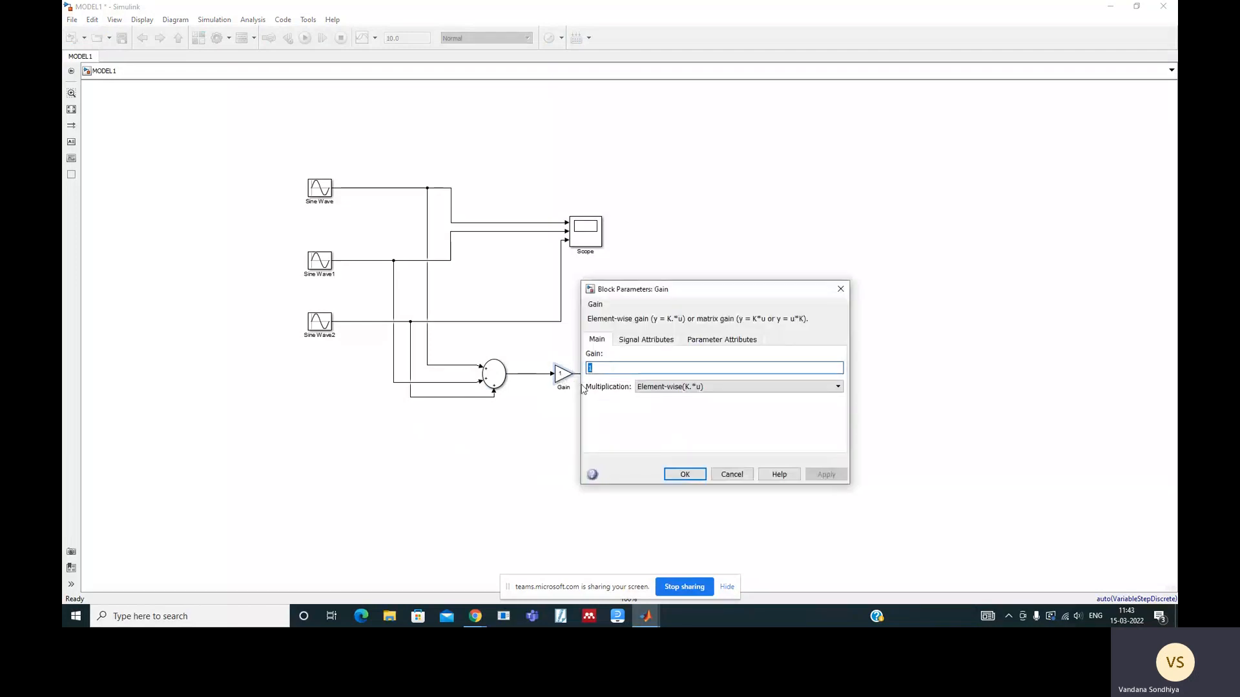
text(7)
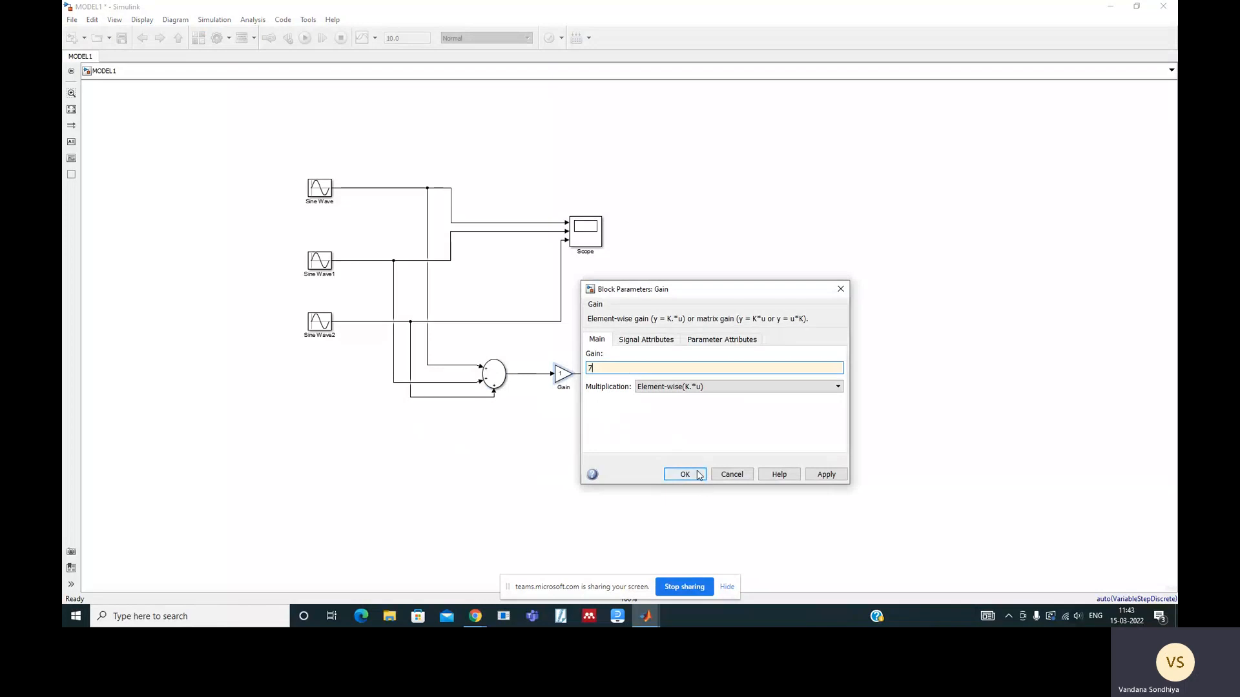
click(826, 474)
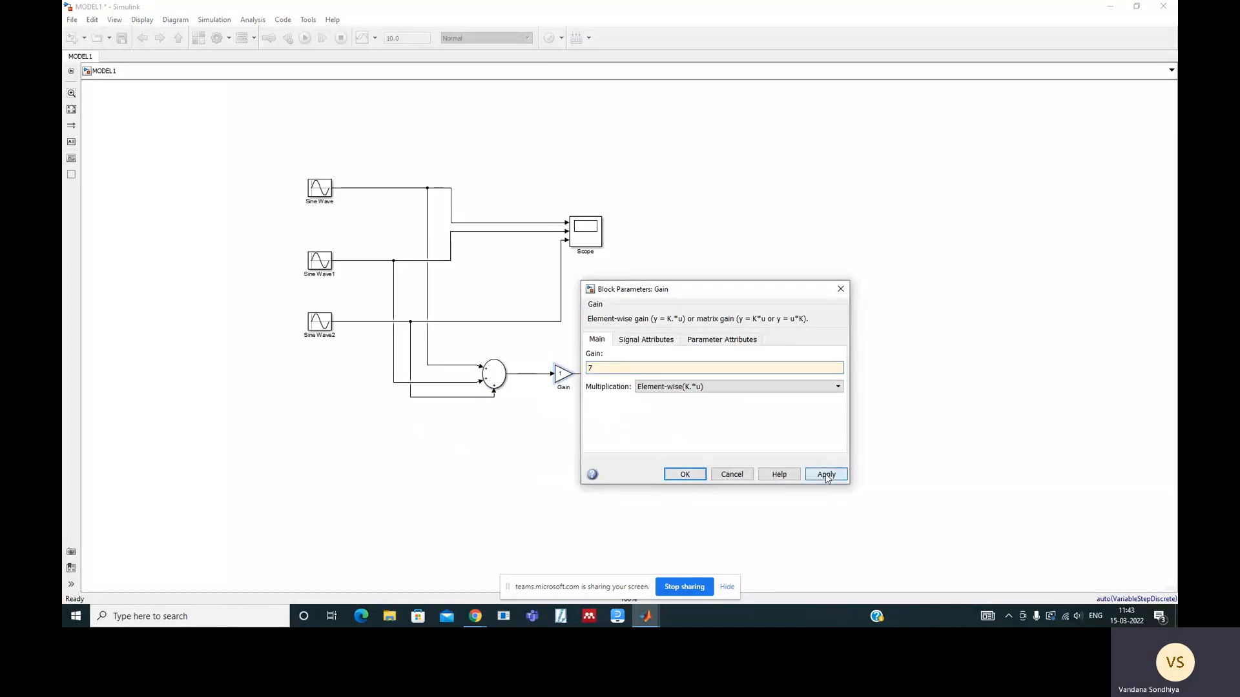
click(685, 475)
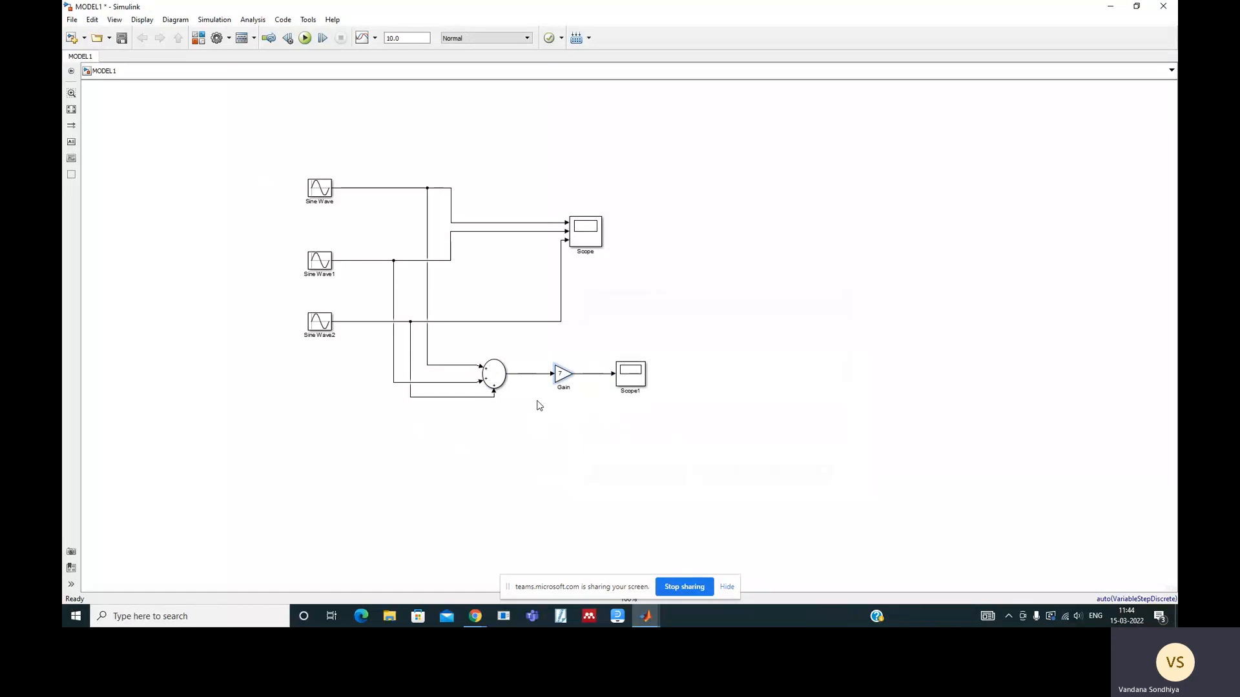
Save the model, run the simulation and view the amplified sum on Scope1
click(560, 376)
click(122, 38)
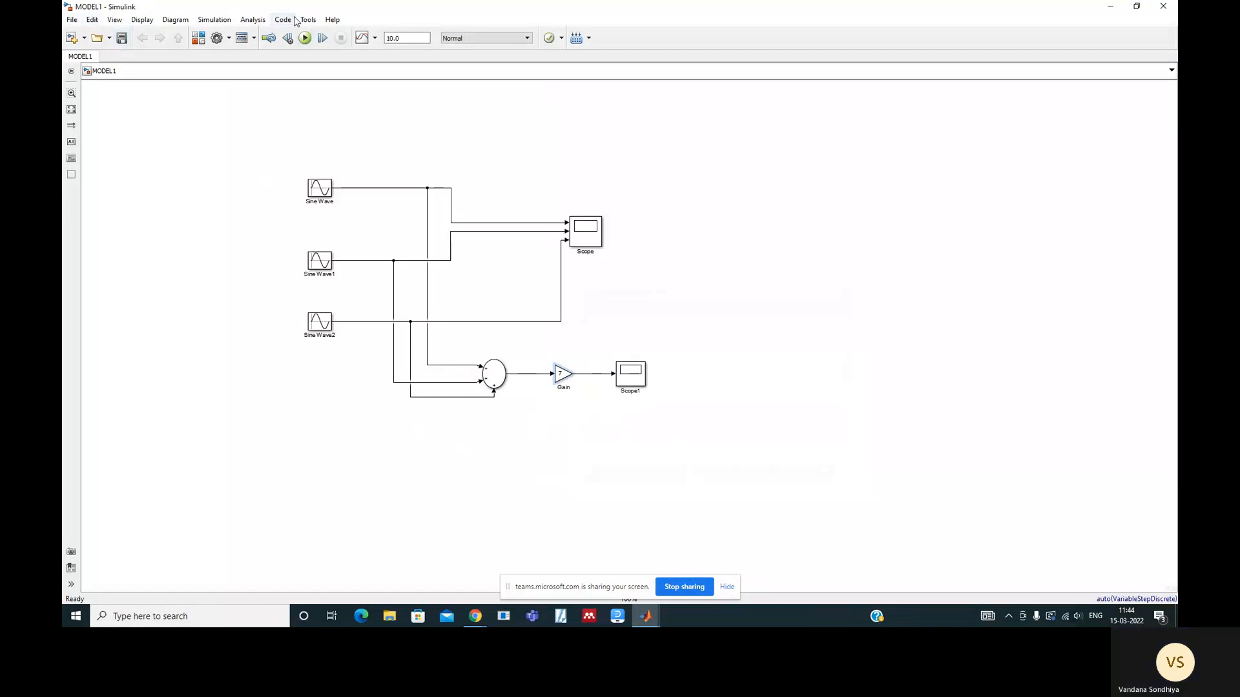
click(305, 38)
double_click(630, 374)
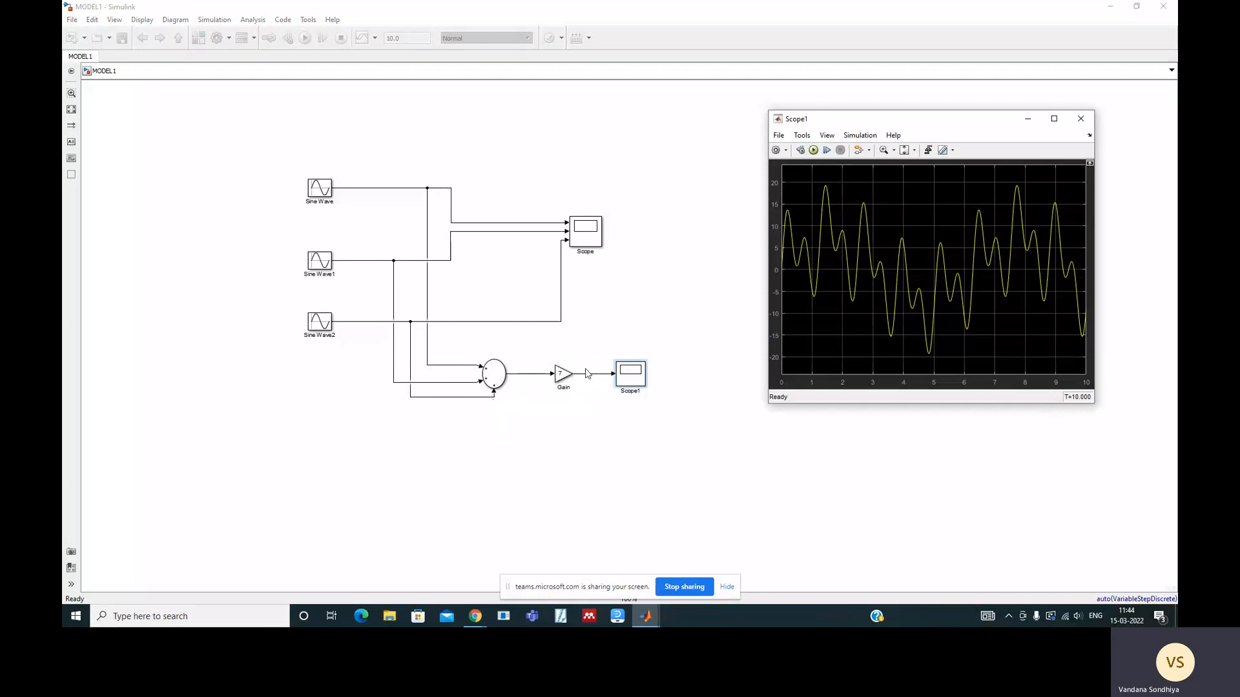
Place a copy of Scope1 directly above it and connect its input to the line between the Sum and Gain blocks
click(631, 379)
drag(632, 379, 630, 312)
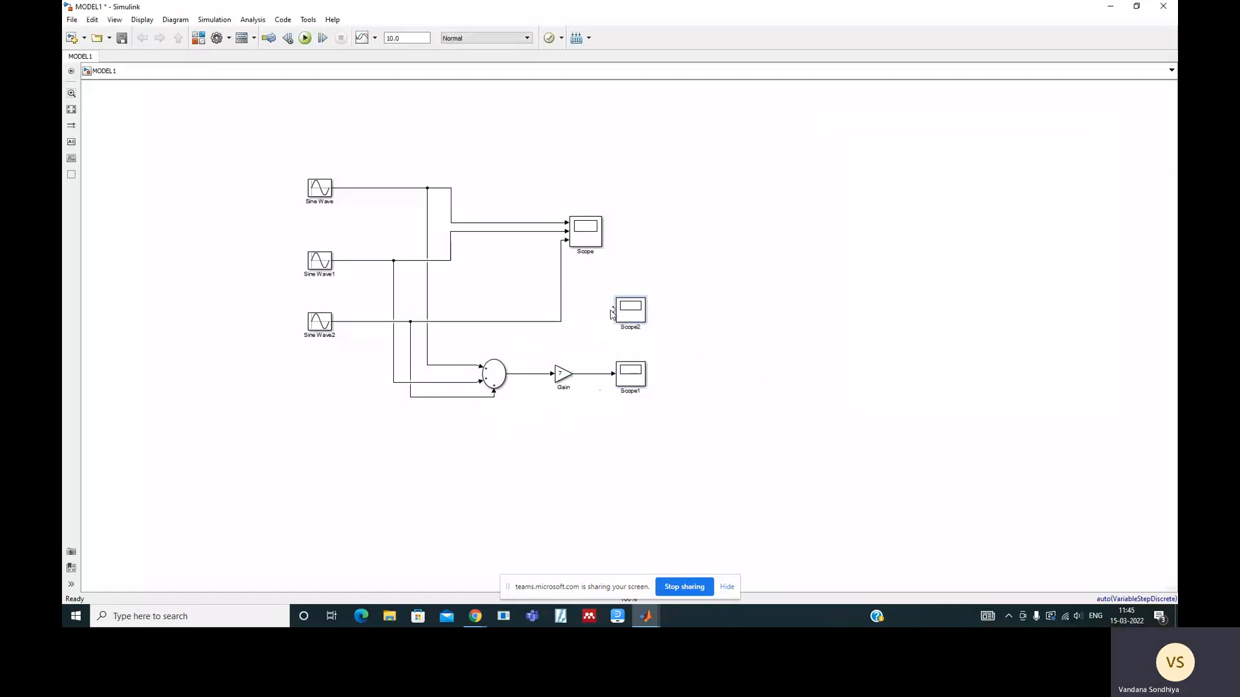
drag(611, 312, 531, 373)
click(489, 387)
Save and simulate the model, comparing the unamplified sum on Scope2 with the amplified sum on Scope1
click(121, 39)
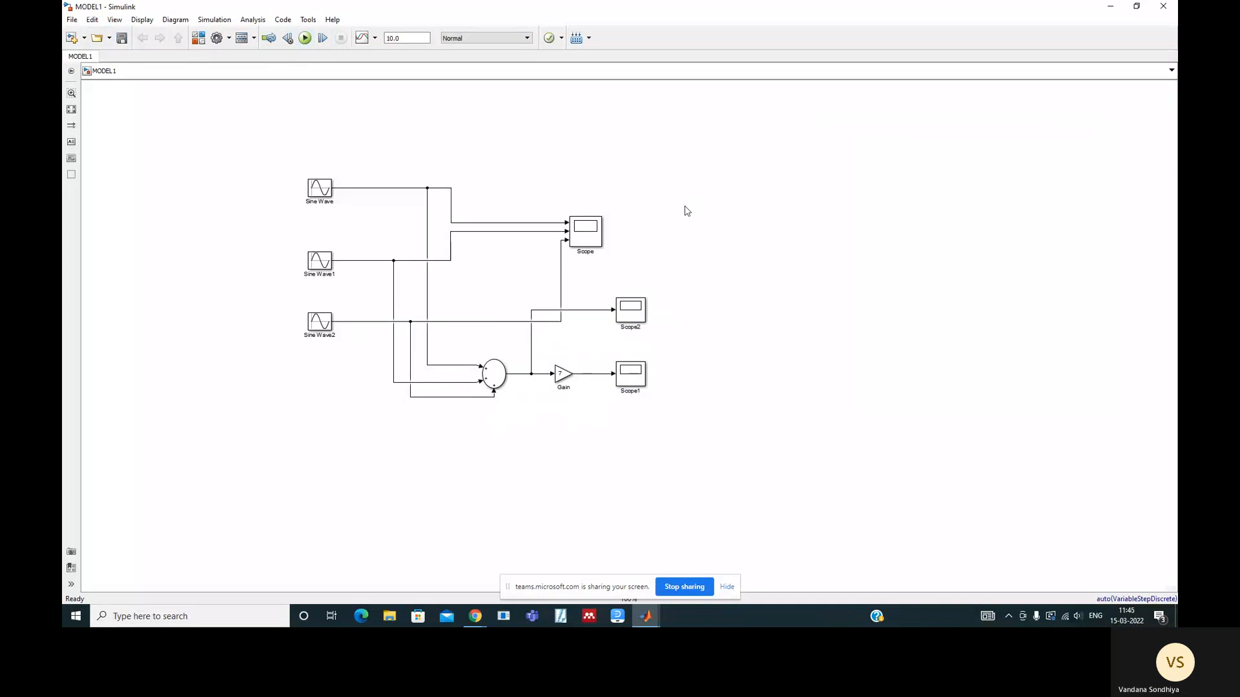
key(ctrl+t)
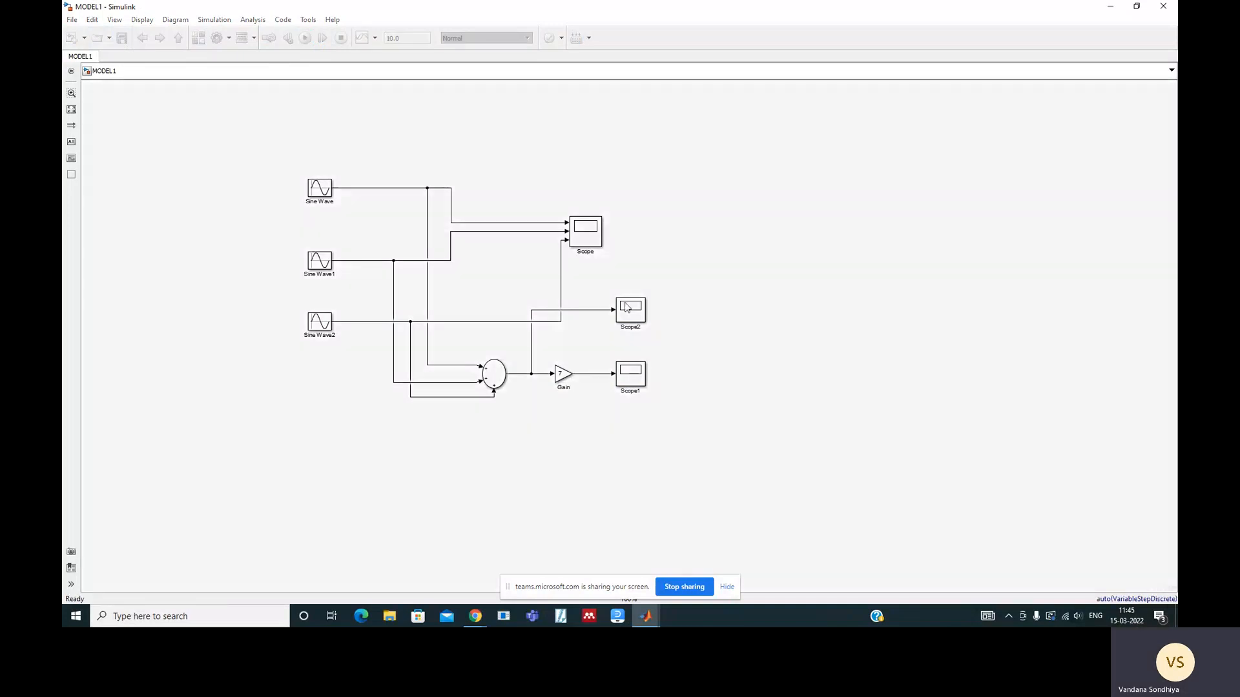
click(637, 315)
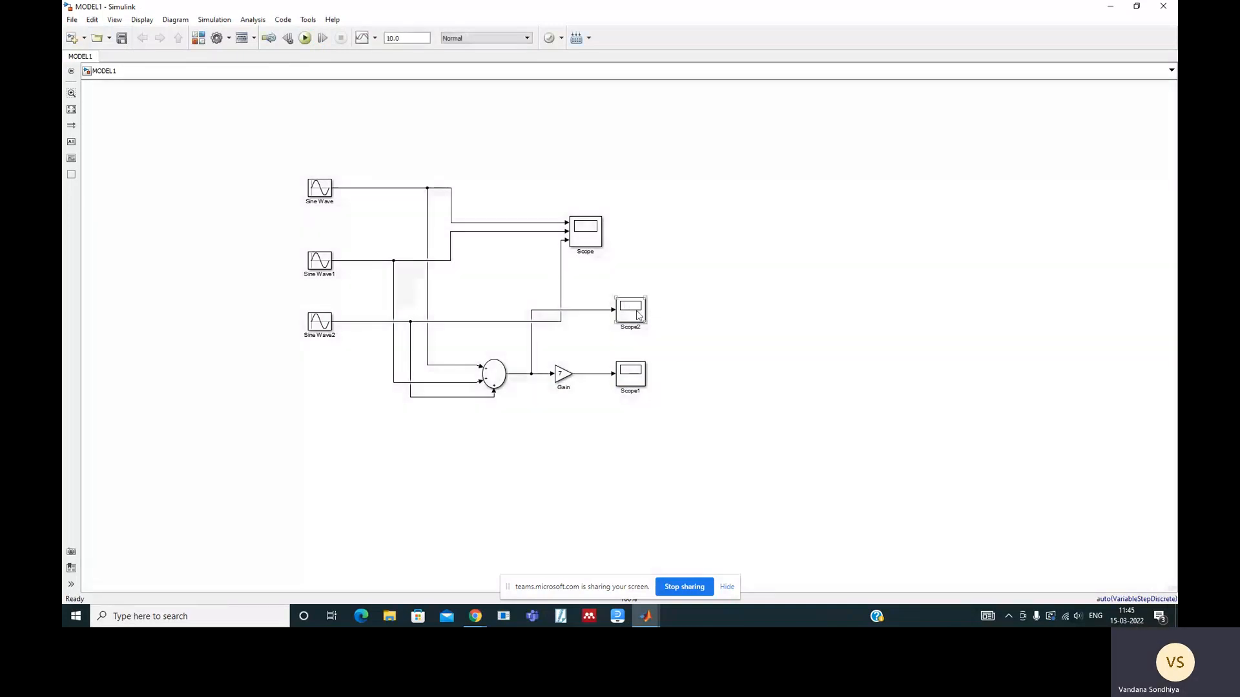
double_click(637, 315)
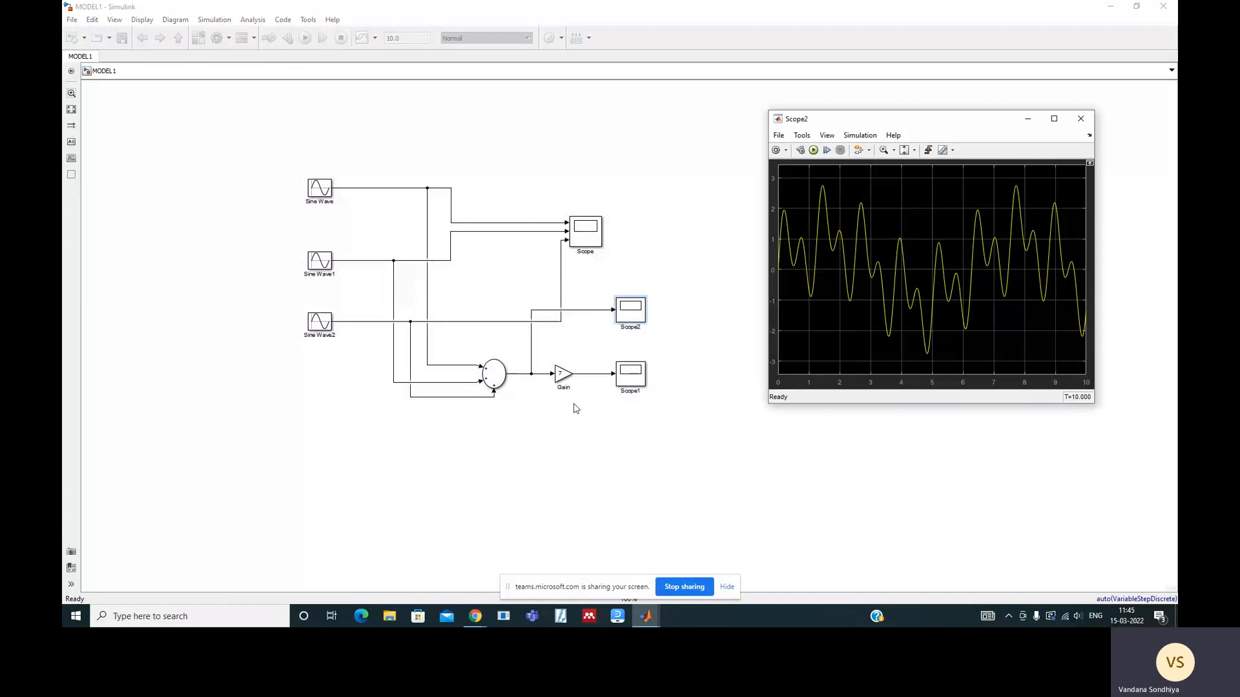
click(631, 382)
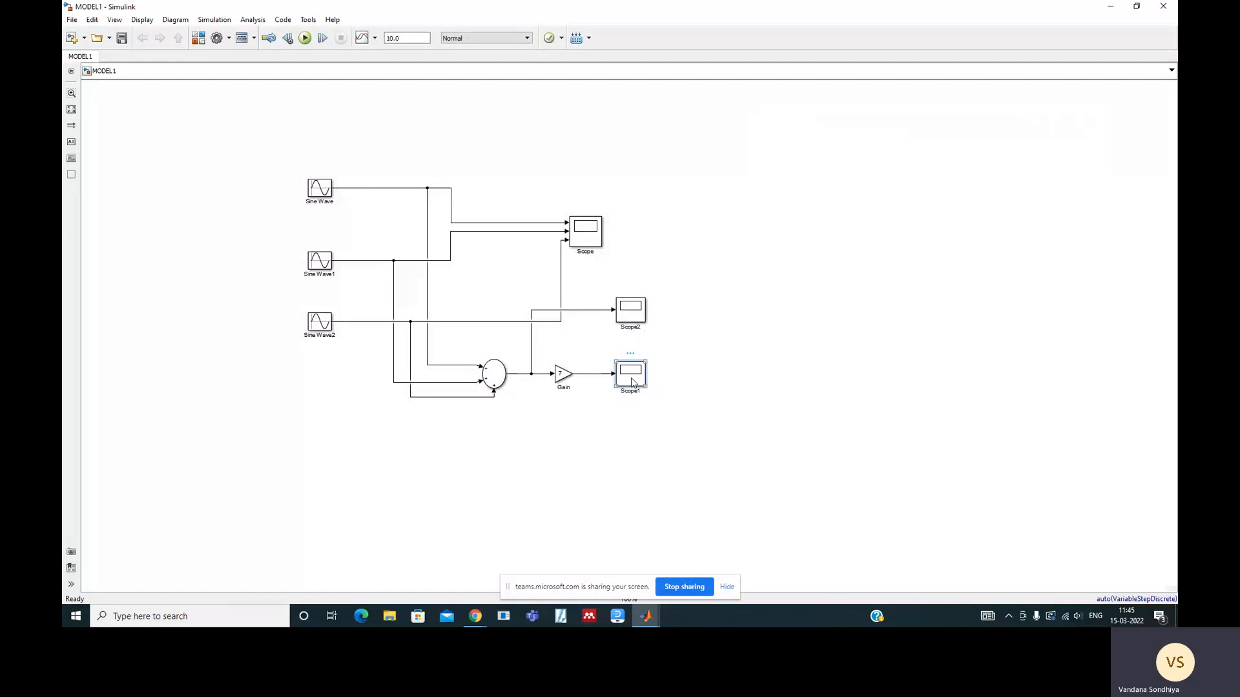
double_click(631, 381)
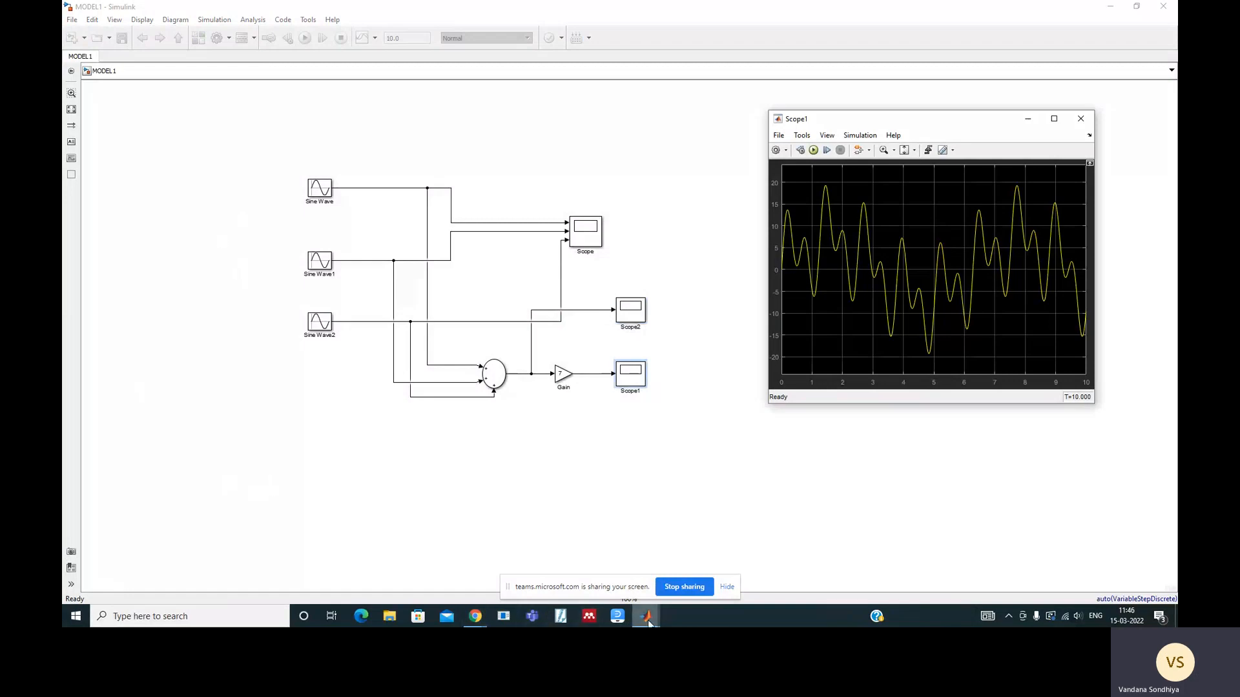
Add a two-input Mux below the Gain block, branching the Gain output to its upper input and the Sum output to its lower input
mouse_move(648, 622)
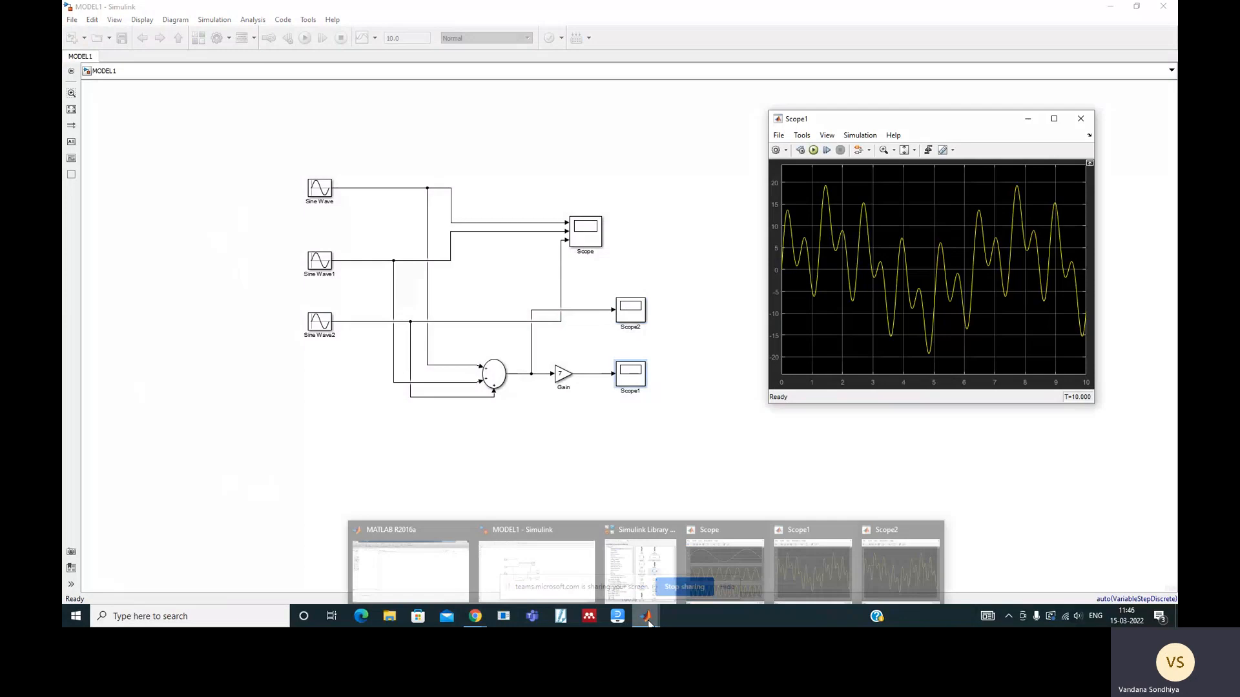
click(629, 565)
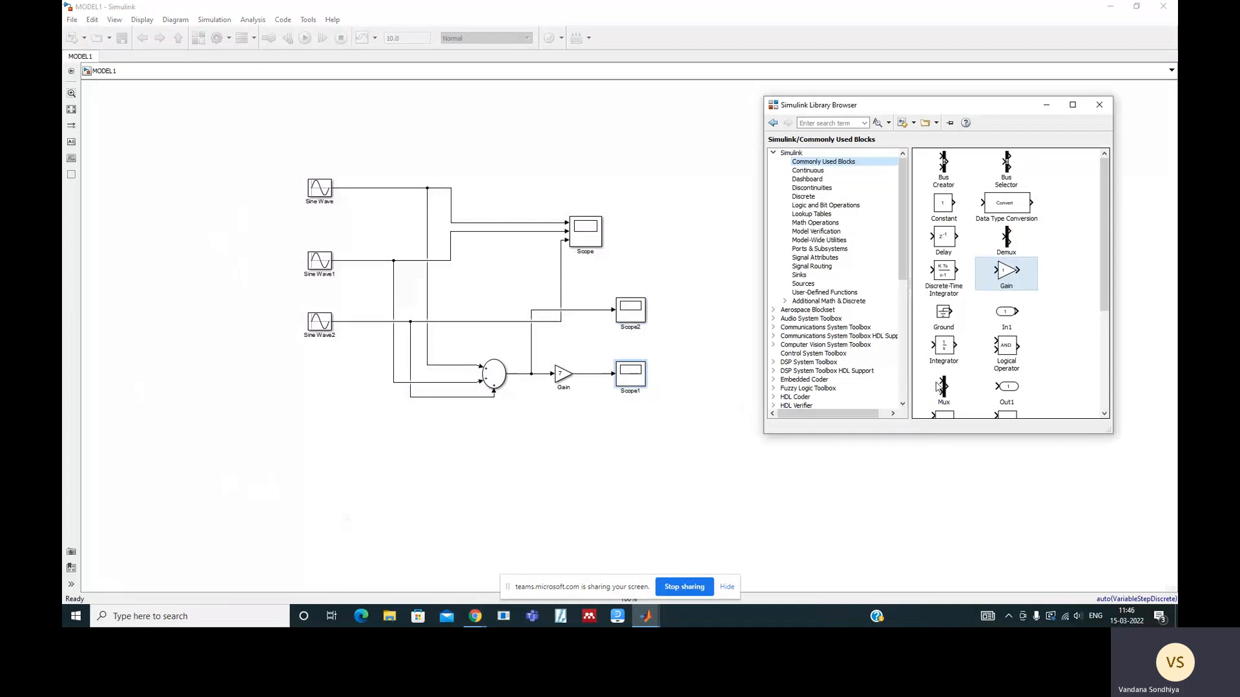
drag(945, 386, 590, 450)
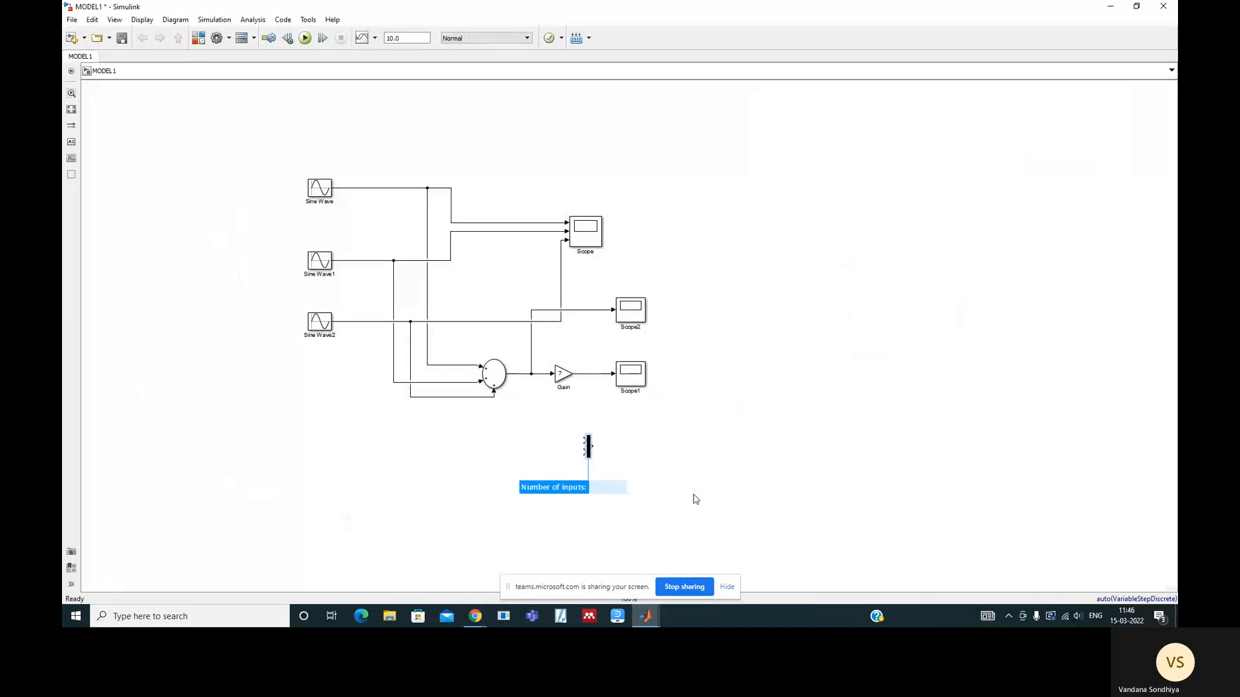
click(650, 468)
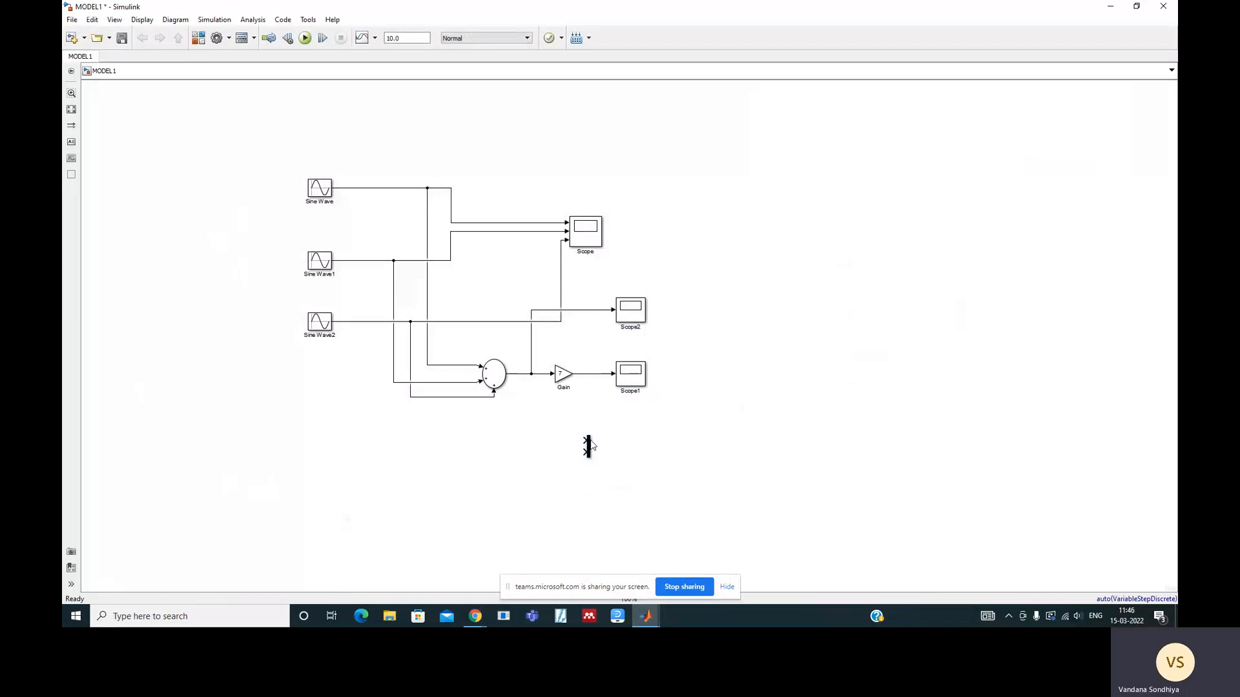
drag(587, 452, 588, 374)
drag(596, 450, 531, 375)
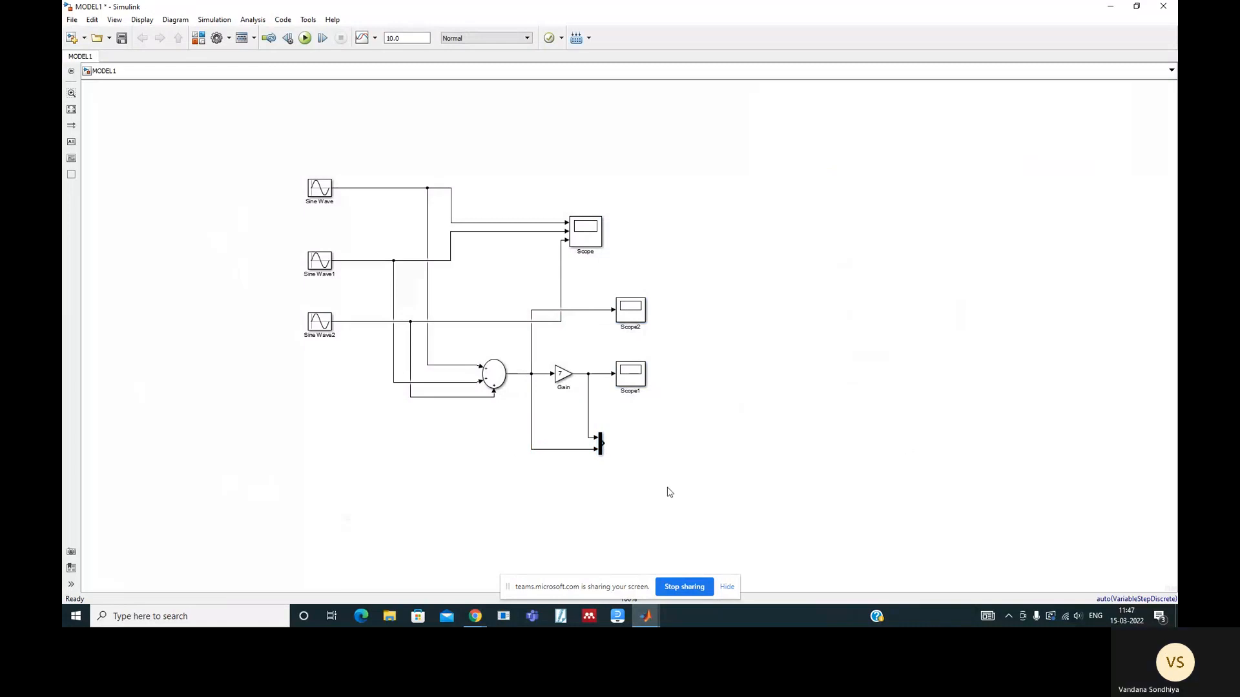
Place a copy of Scope1 to the right of the Mux and connect the Mux output to it
click(644, 375)
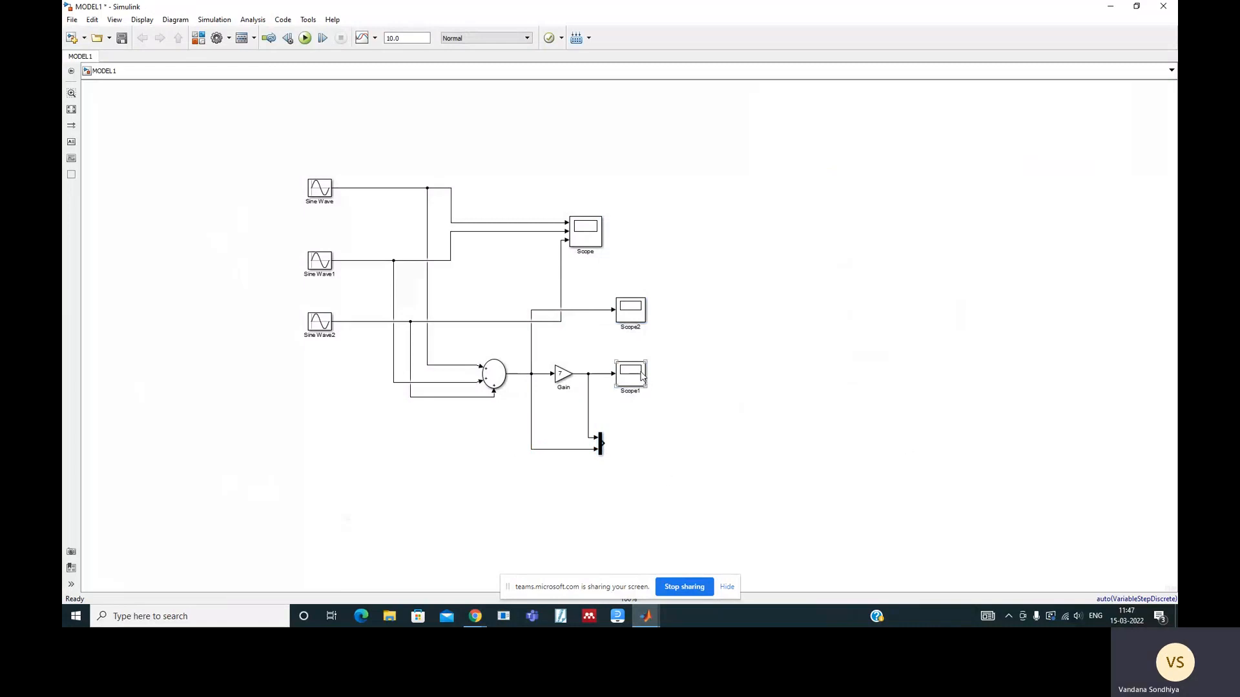
drag(639, 378, 691, 447)
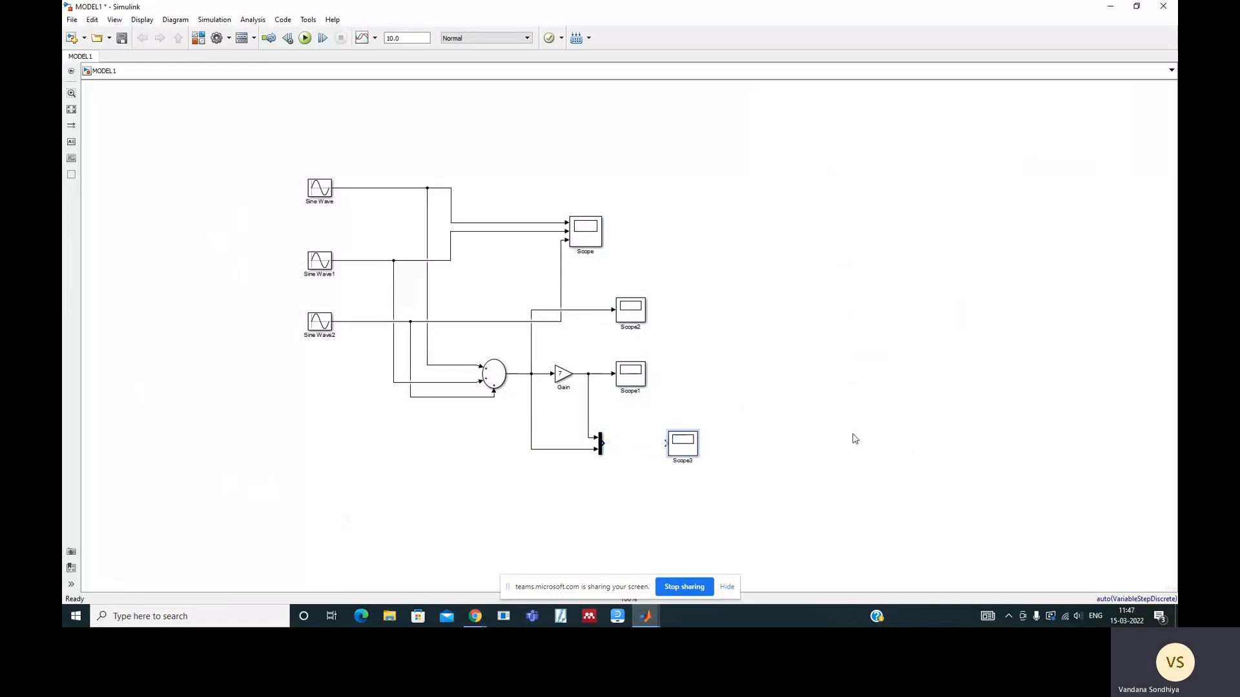
drag(609, 444, 667, 443)
Save the model, run the simulation and view both multiplexed signals together on Scope3
click(121, 40)
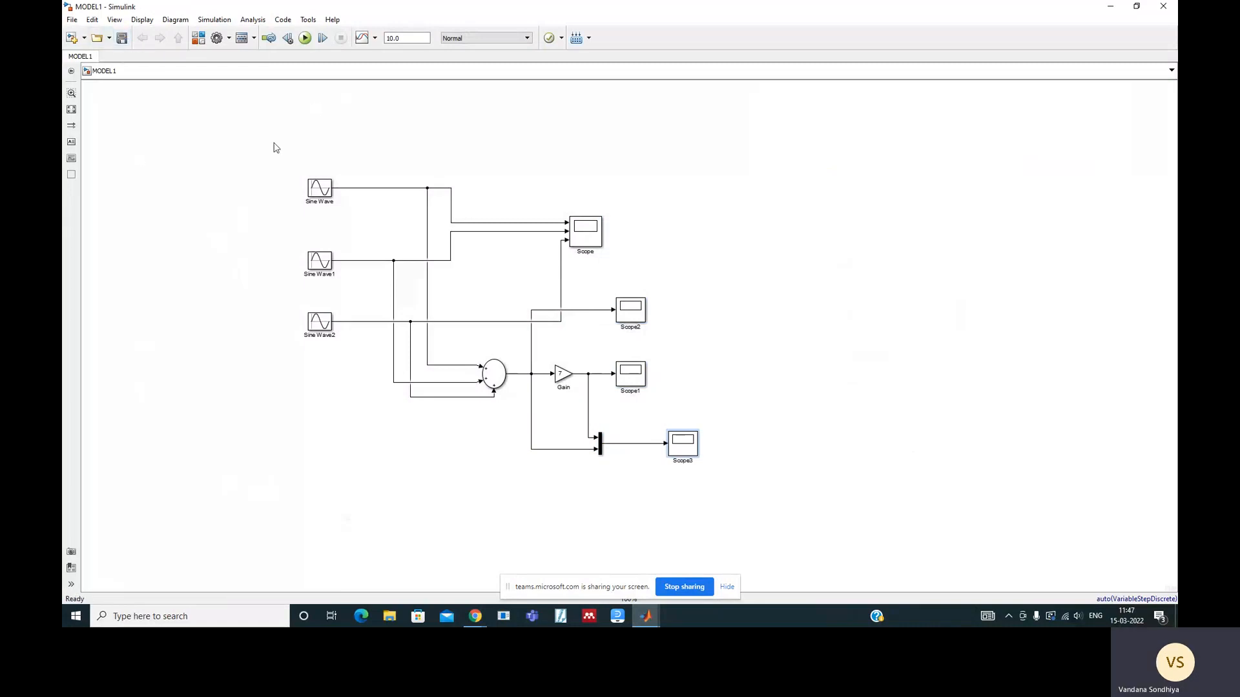
click(307, 39)
double_click(691, 446)
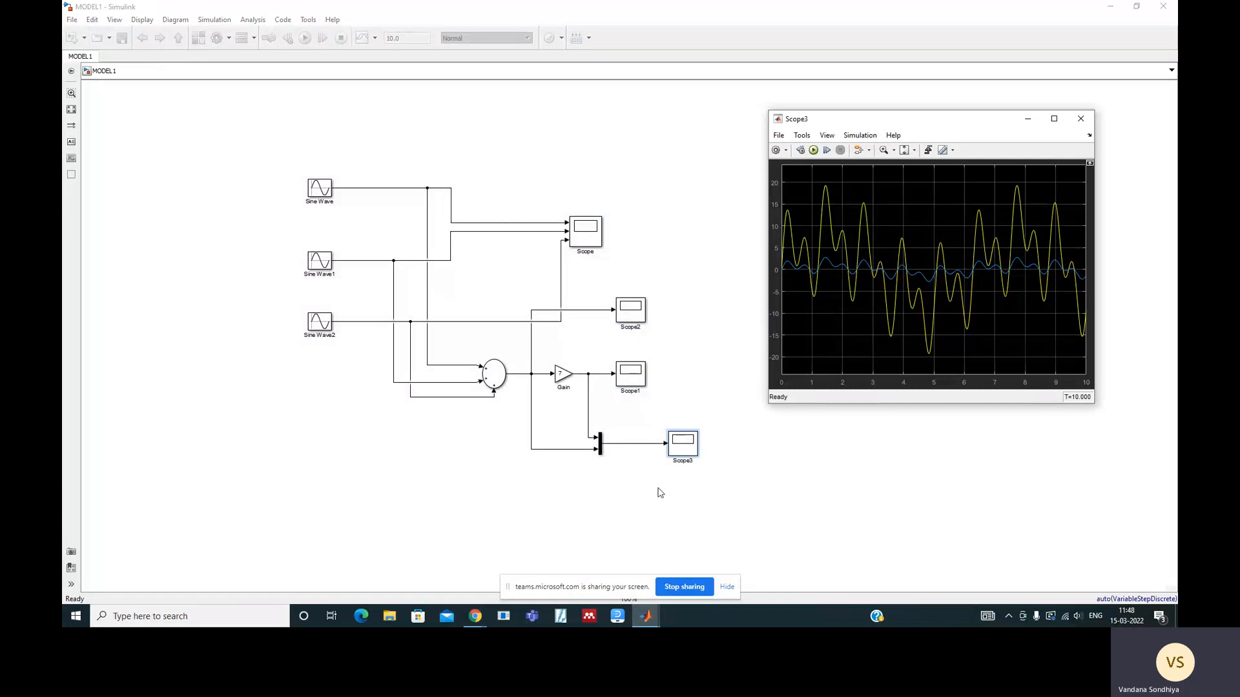
click(439, 489)
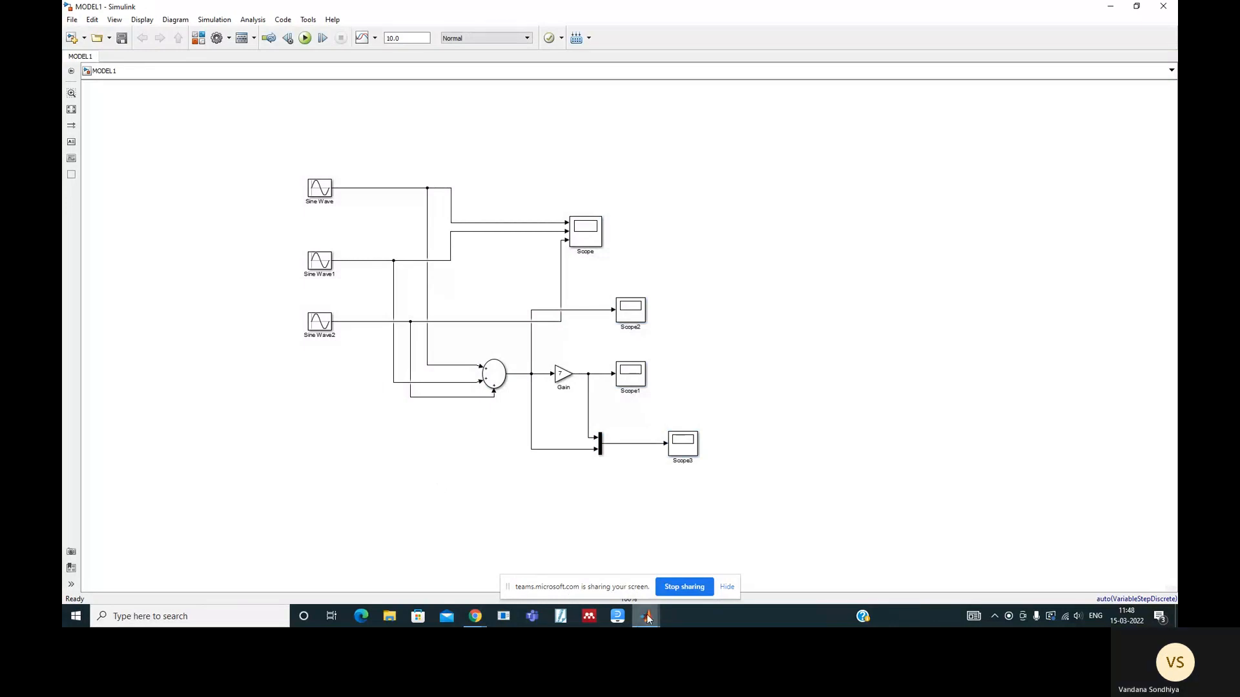
Add a To Workspace block from the Sinks library below the Sum and Mux blocks in MODEL1
mouse_move(648, 618)
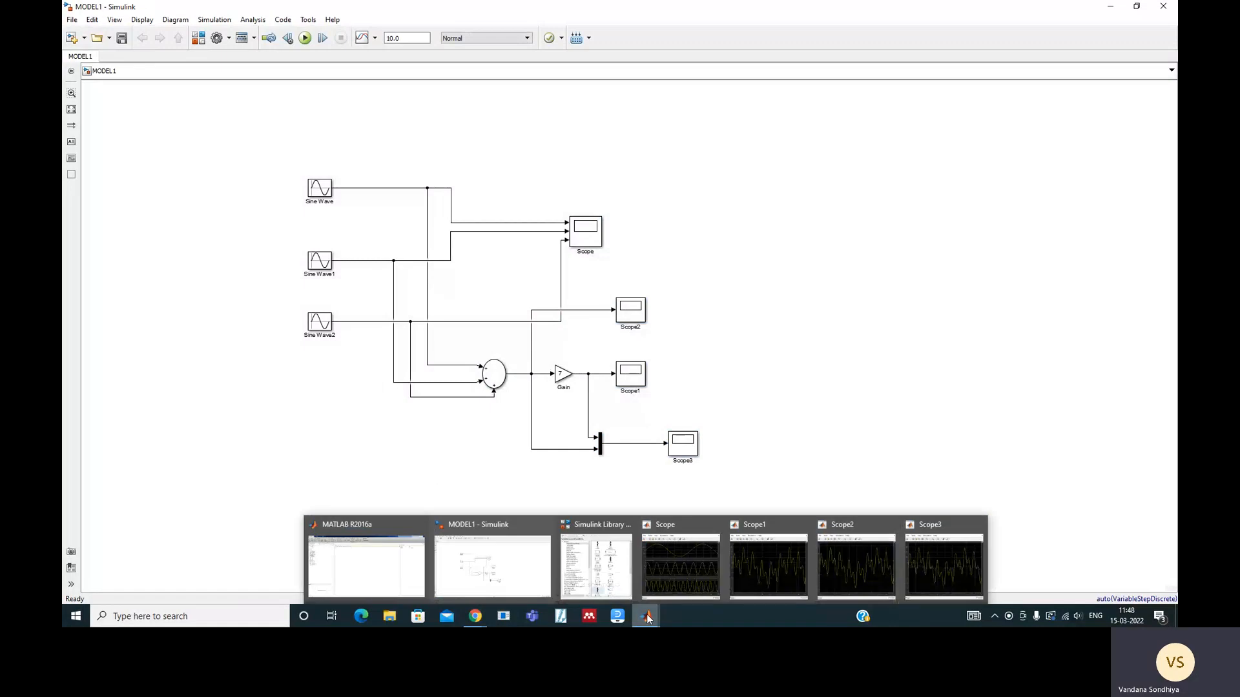
click(595, 565)
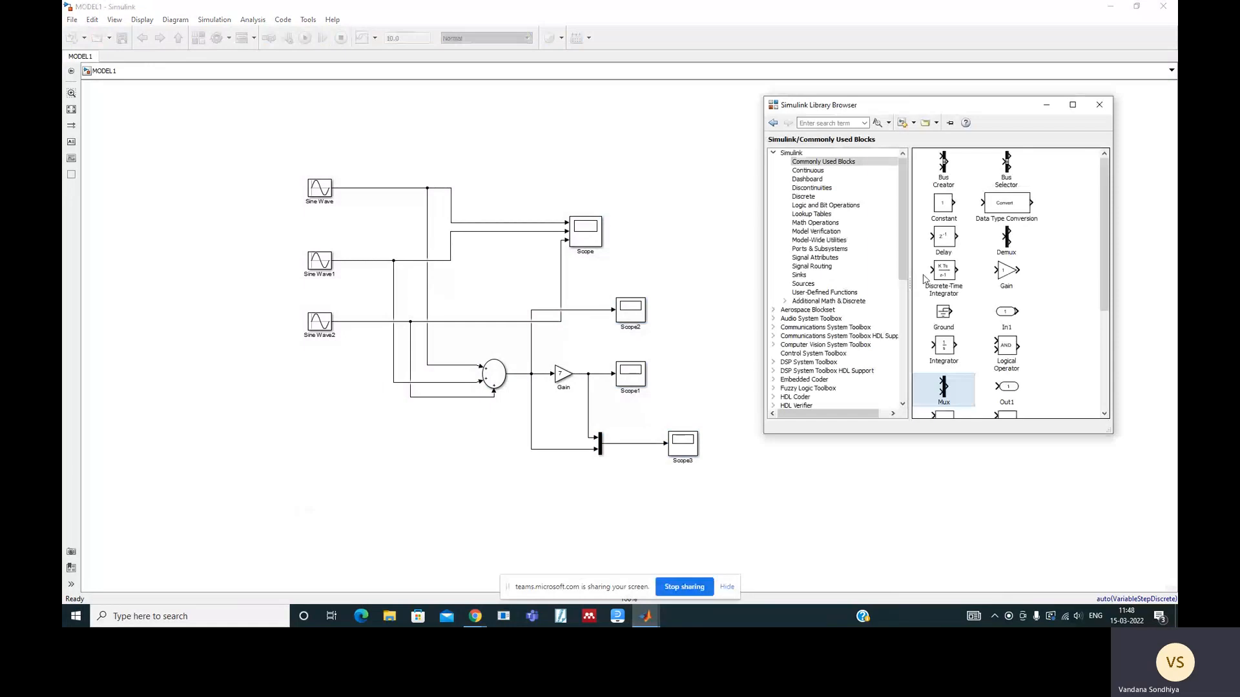
scroll(924, 278, down, 3)
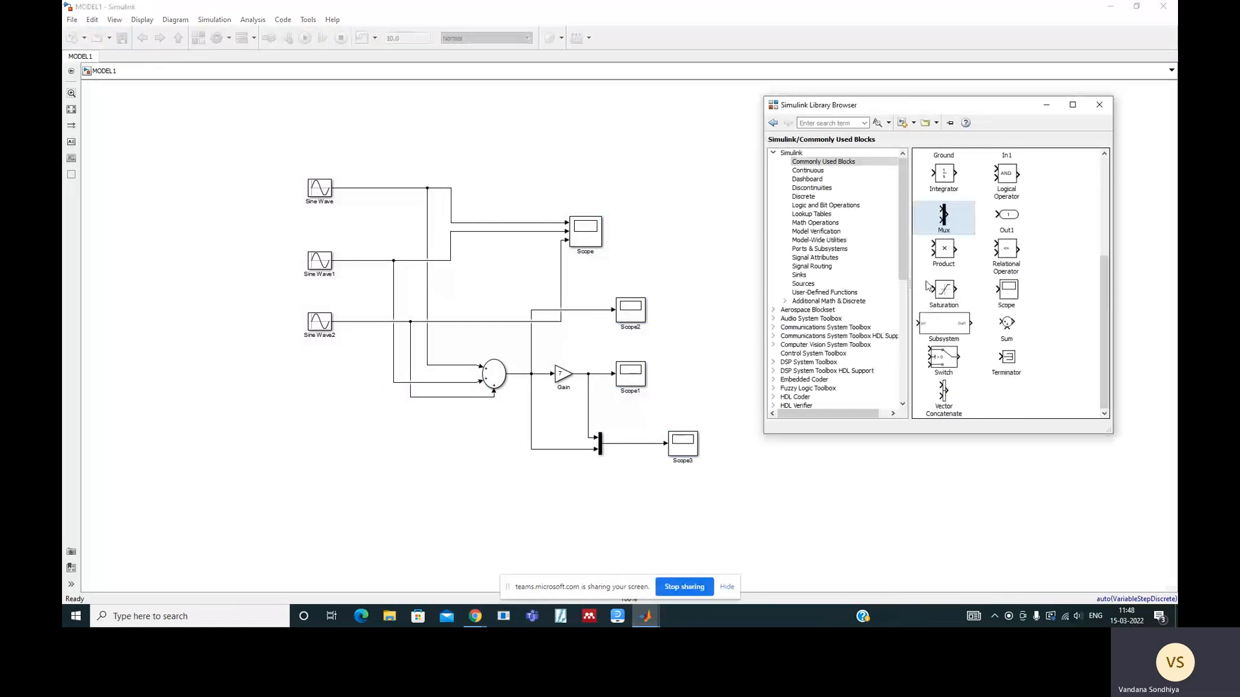
click(812, 276)
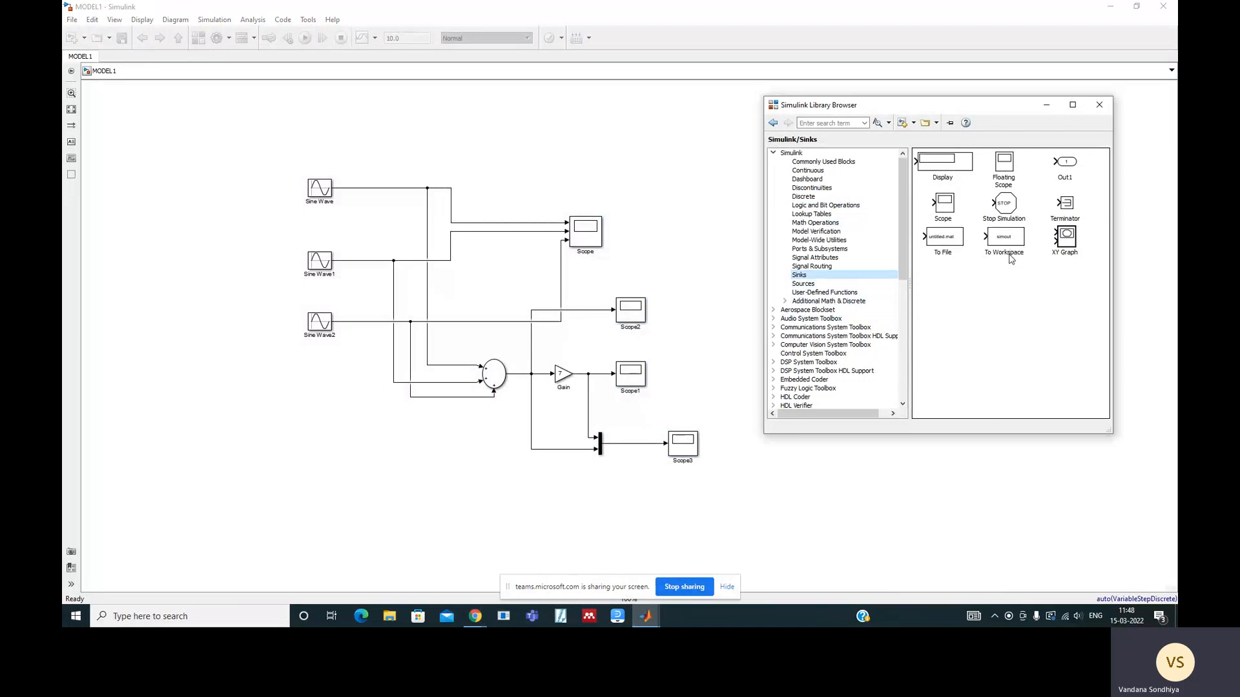
drag(1009, 239, 520, 502)
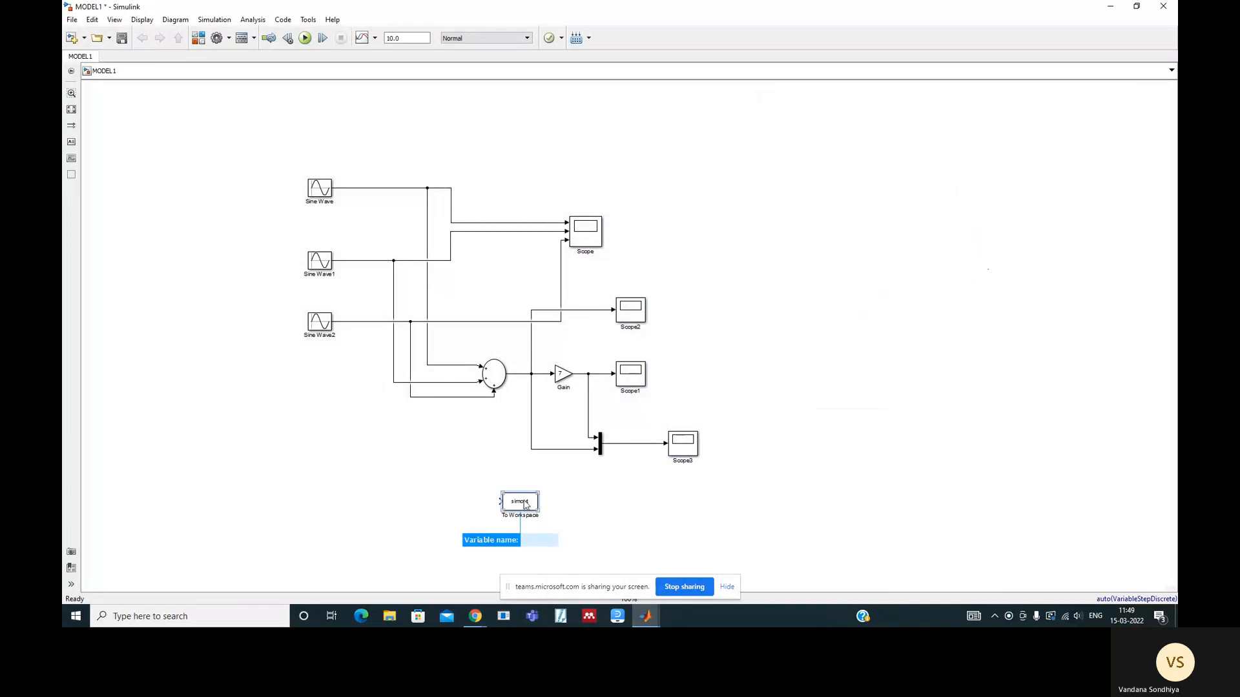
Set the To Workspace block's variable name to SUM_OUT and branch the Sum output line to its input
double_click(525, 505)
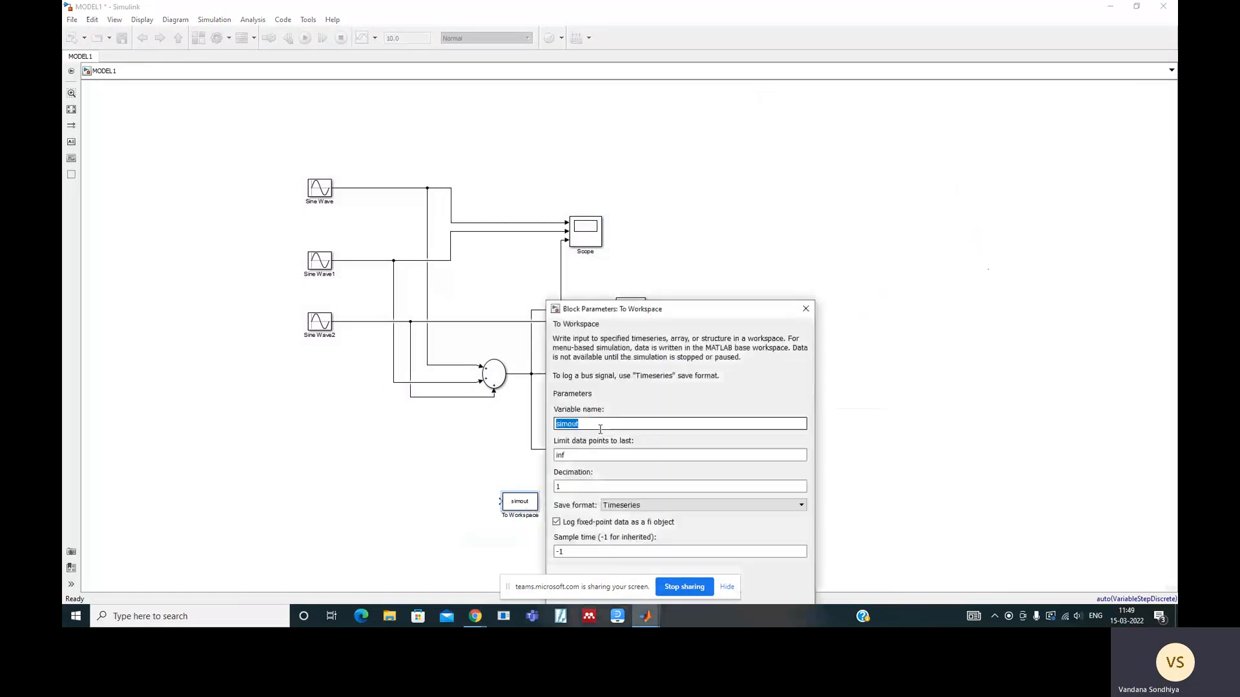
text(SUM_OUT)
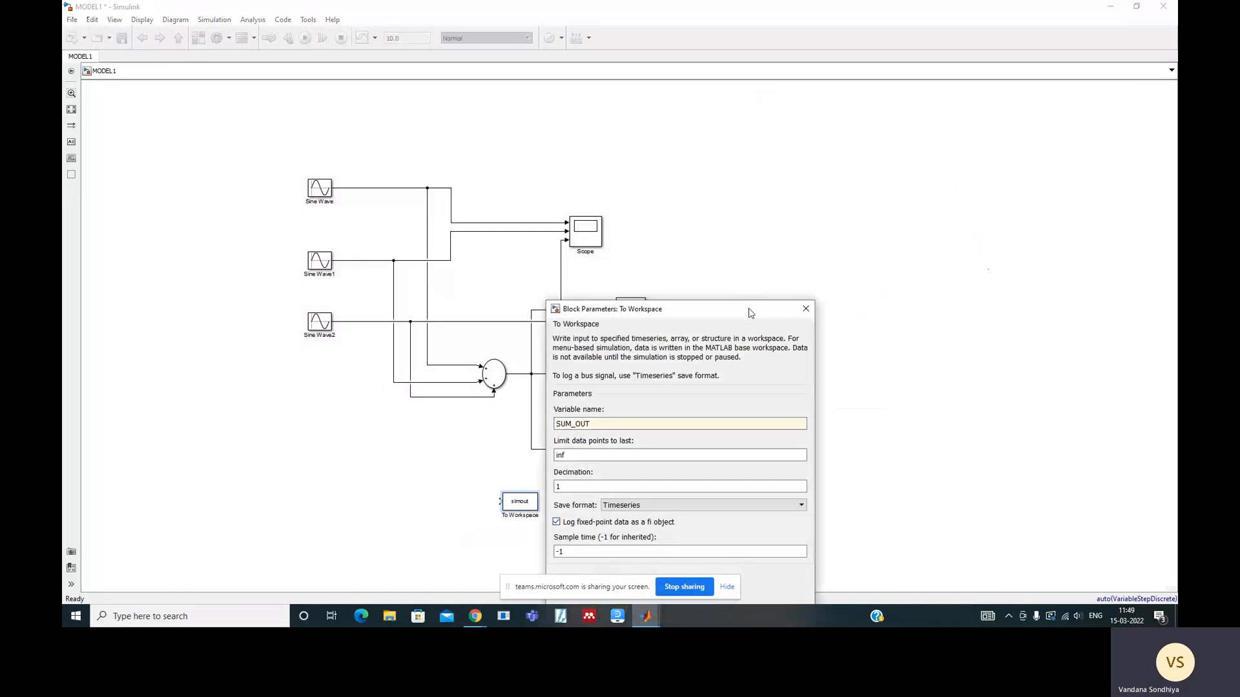
drag(749, 313, 769, 276)
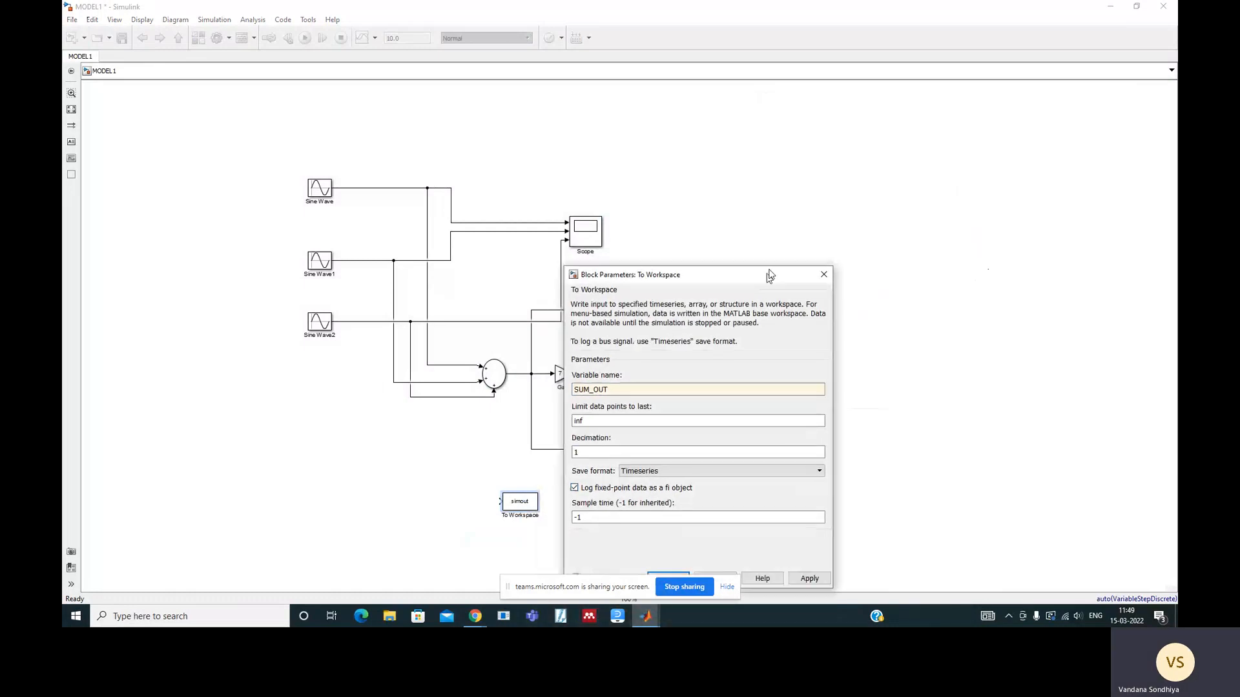
key(Return)
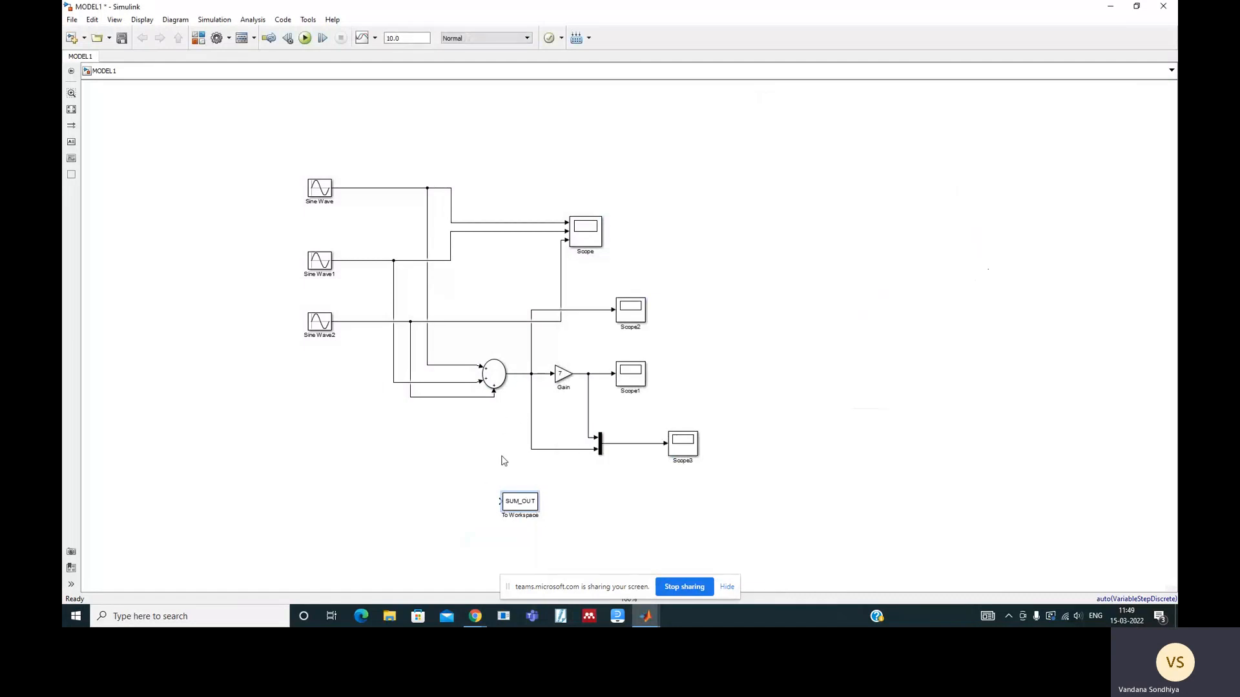
drag(526, 502, 547, 502)
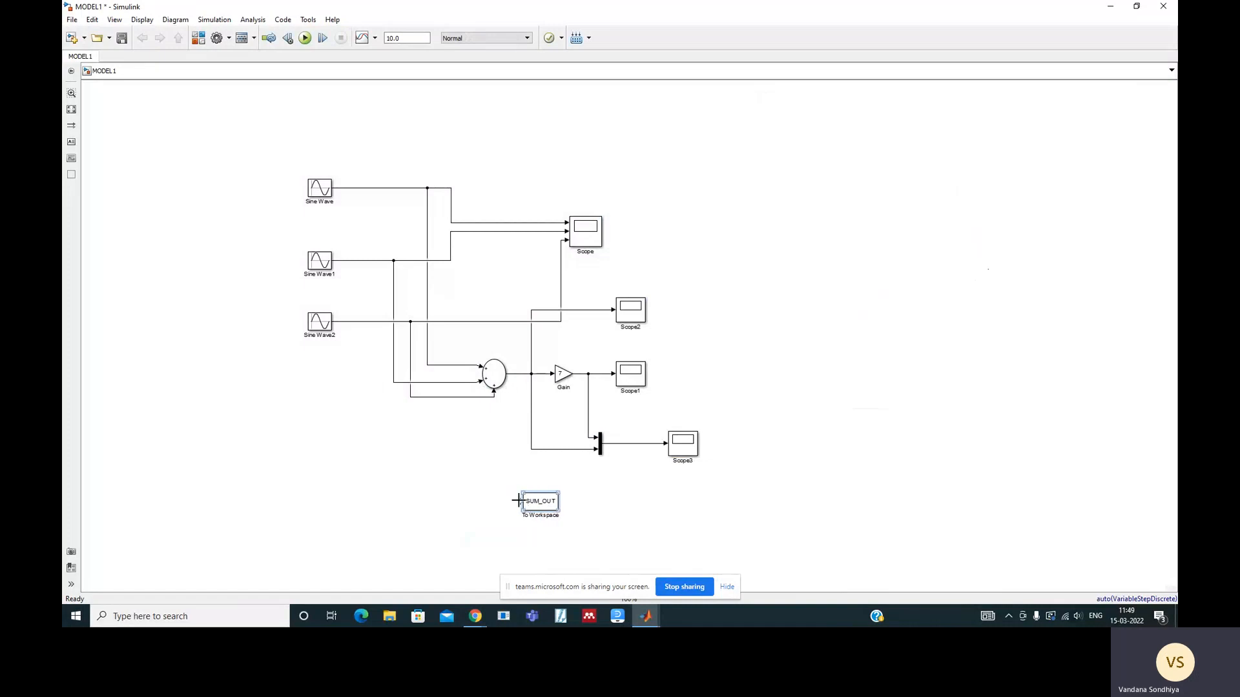
drag(508, 501, 519, 374)
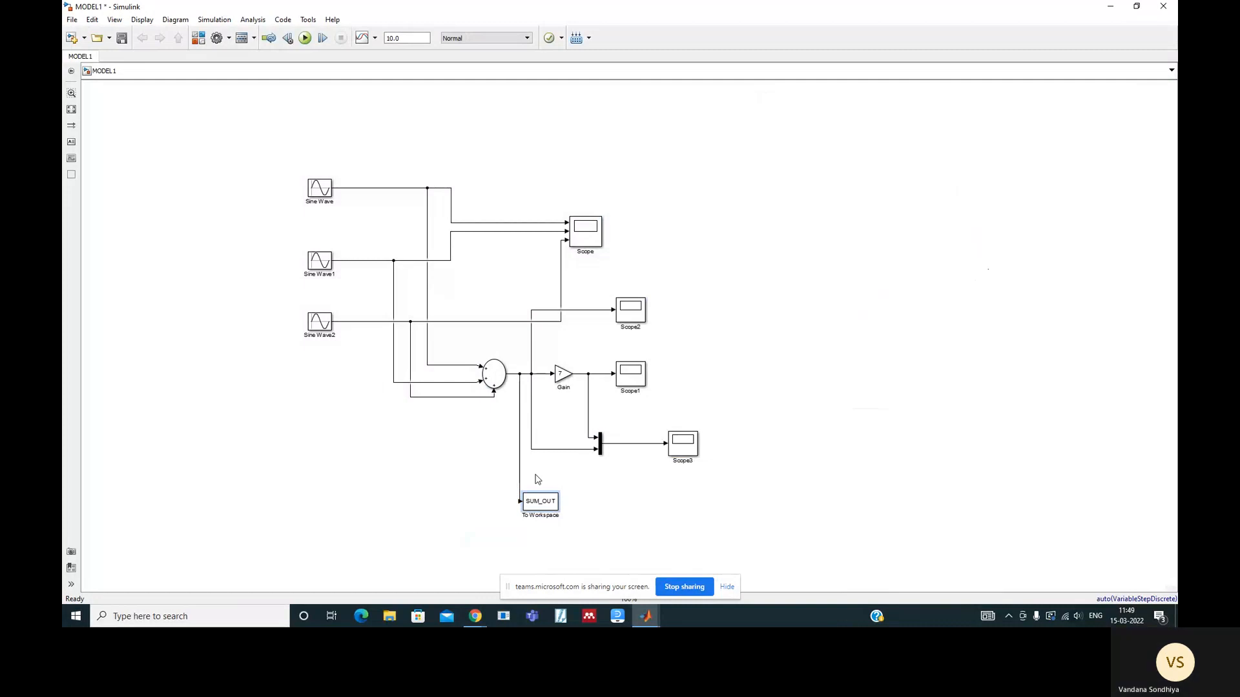
Save the model with the new To Workspace block and run the simulation
click(401, 250)
key(ctrl+s)
click(305, 38)
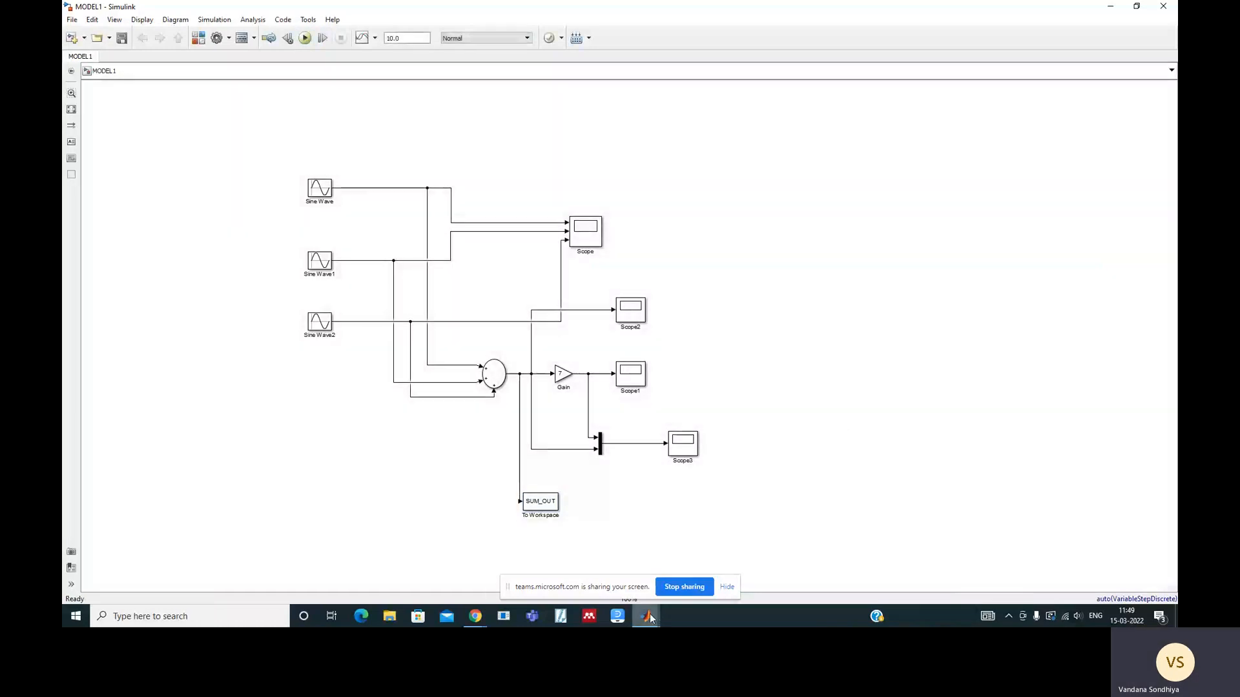
Switch to the main MATLAB window and open the SUM_OUT workspace variable to inspect its time and data values
mouse_move(649, 616)
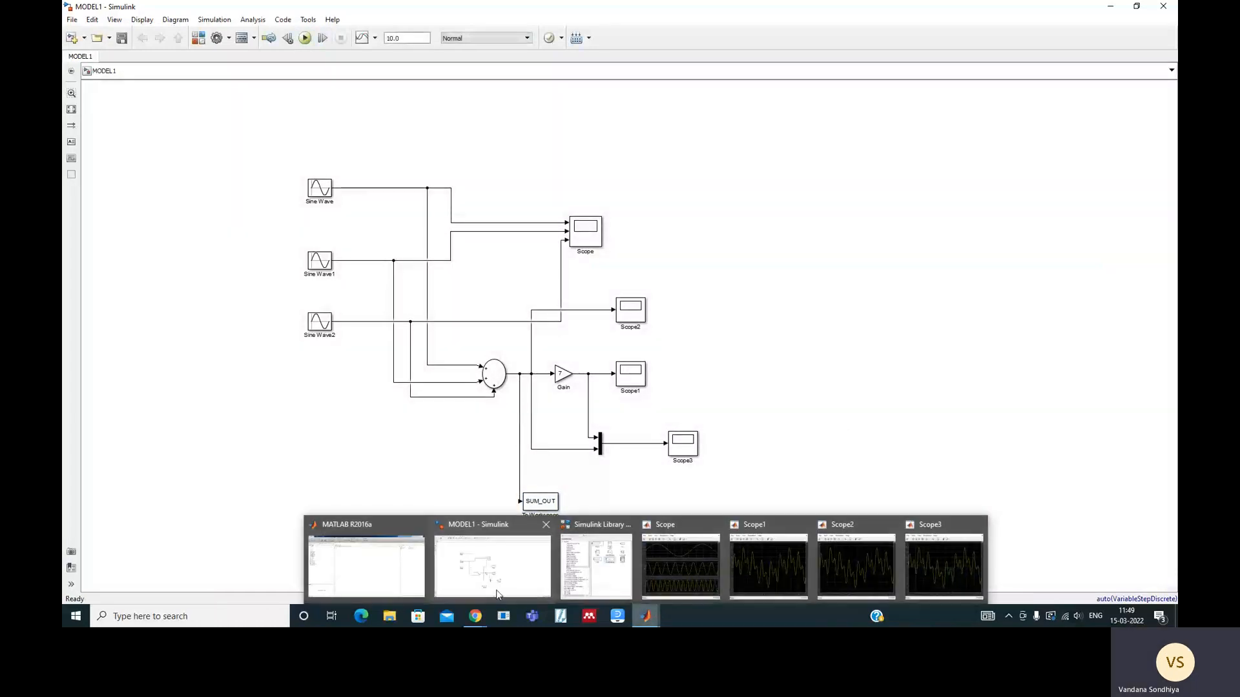
click(363, 576)
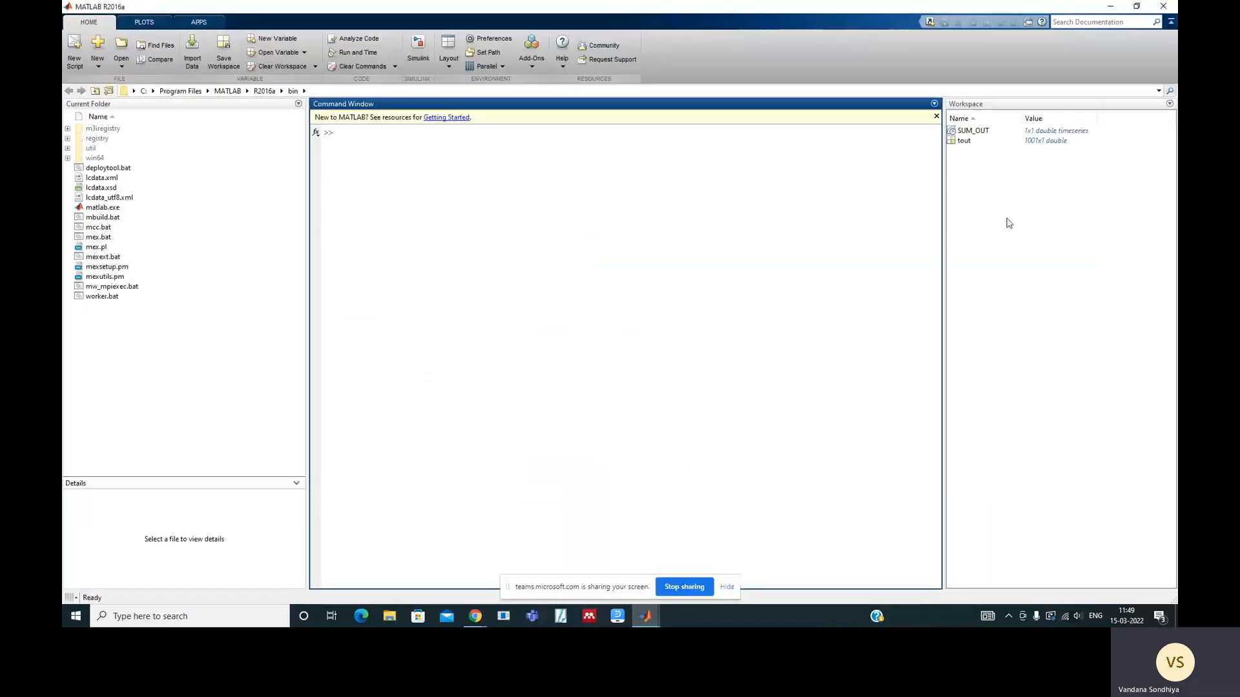
click(965, 131)
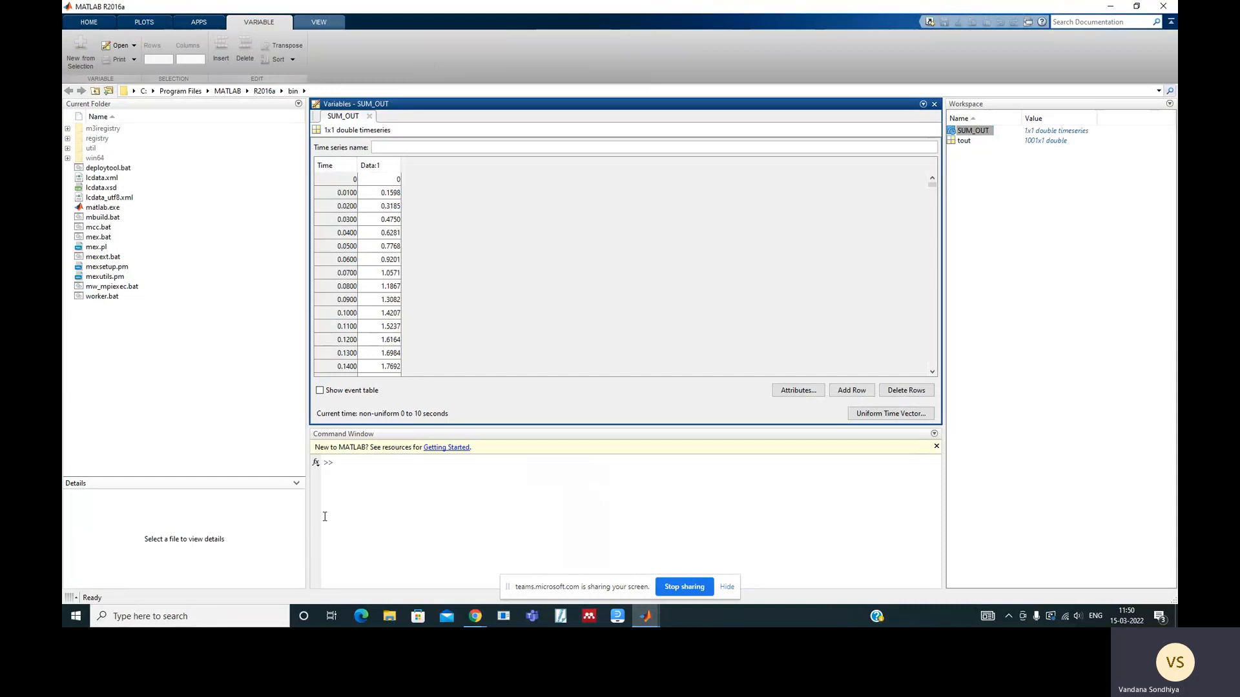
Plot the logged sum signal by running the command plot(SUM_OUT.Data)
click(348, 473)
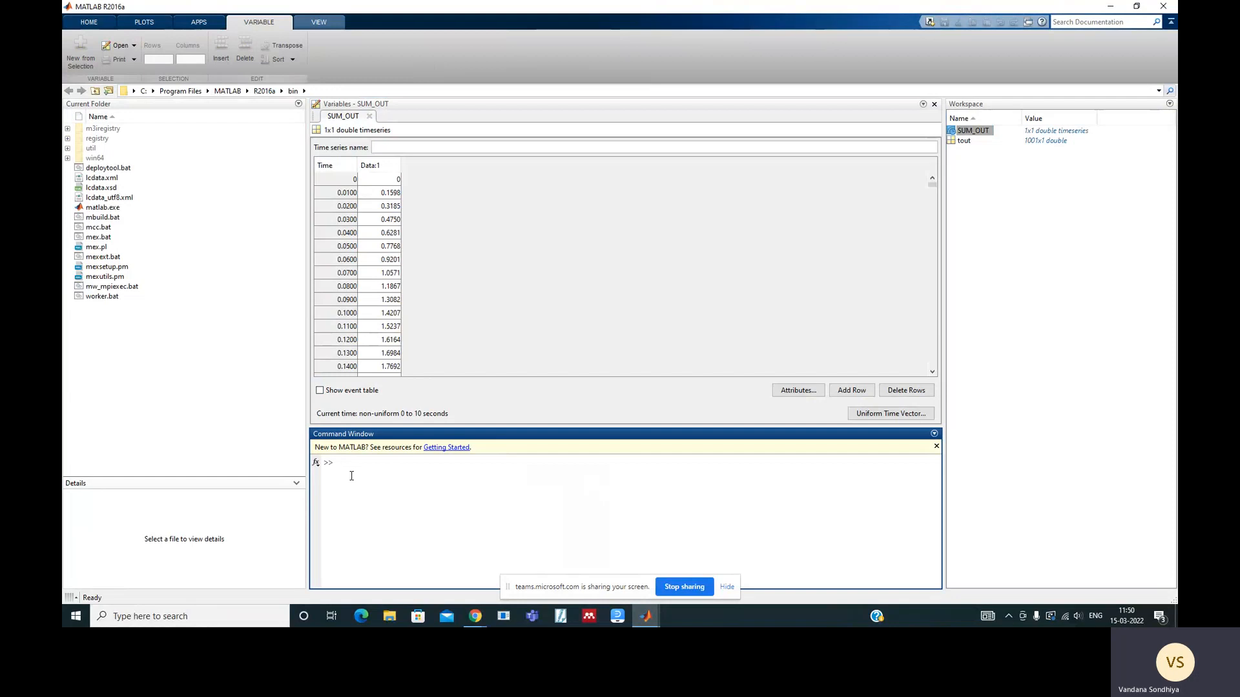
text(PLO)
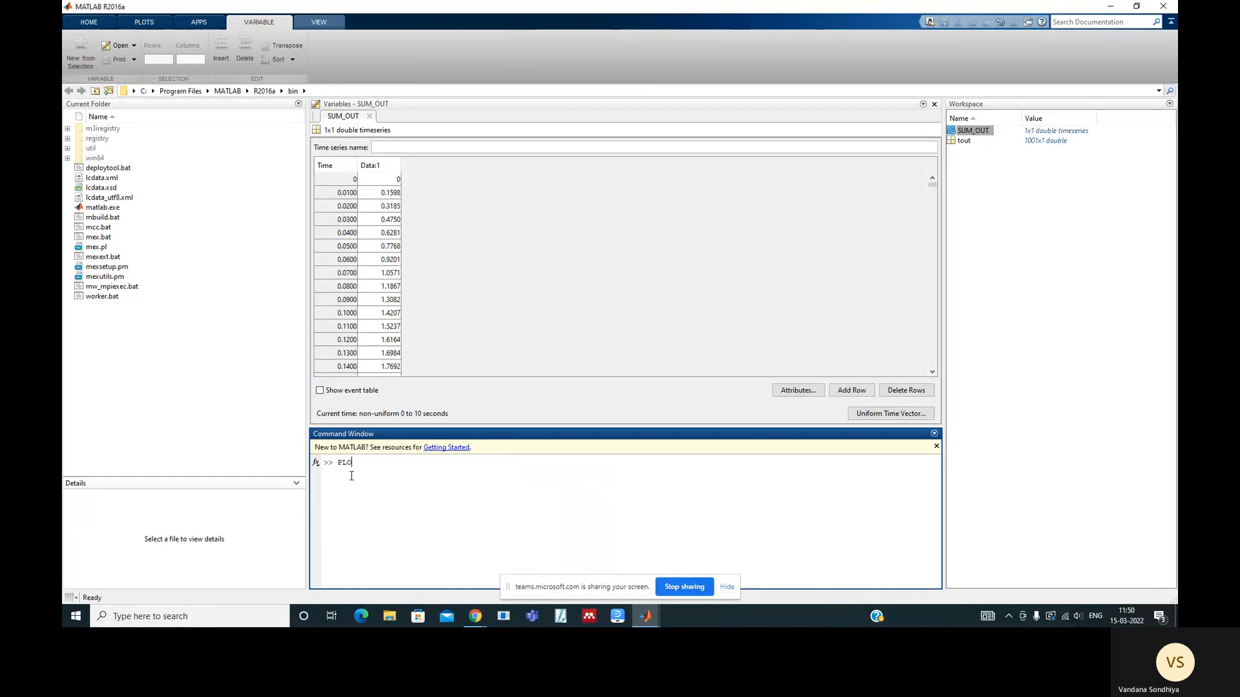
key(BackSpace)
key(BackSpace)
key(BackSpace)
text(pl)
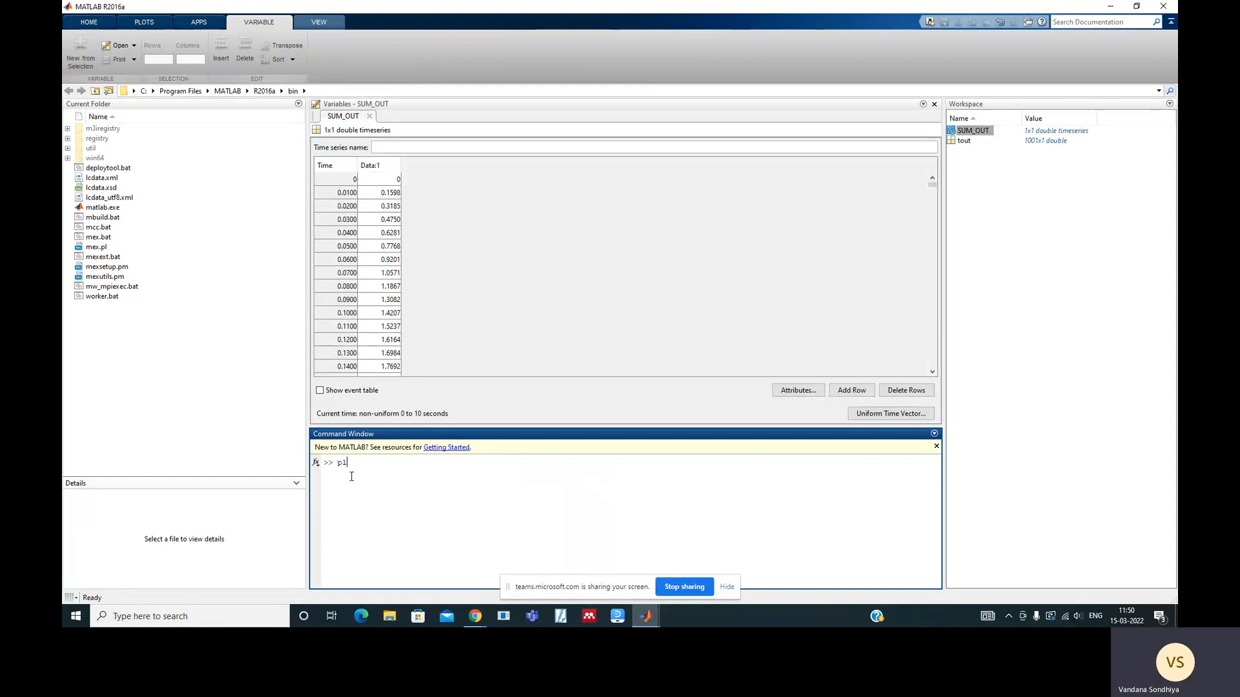
text(ot(SUM)
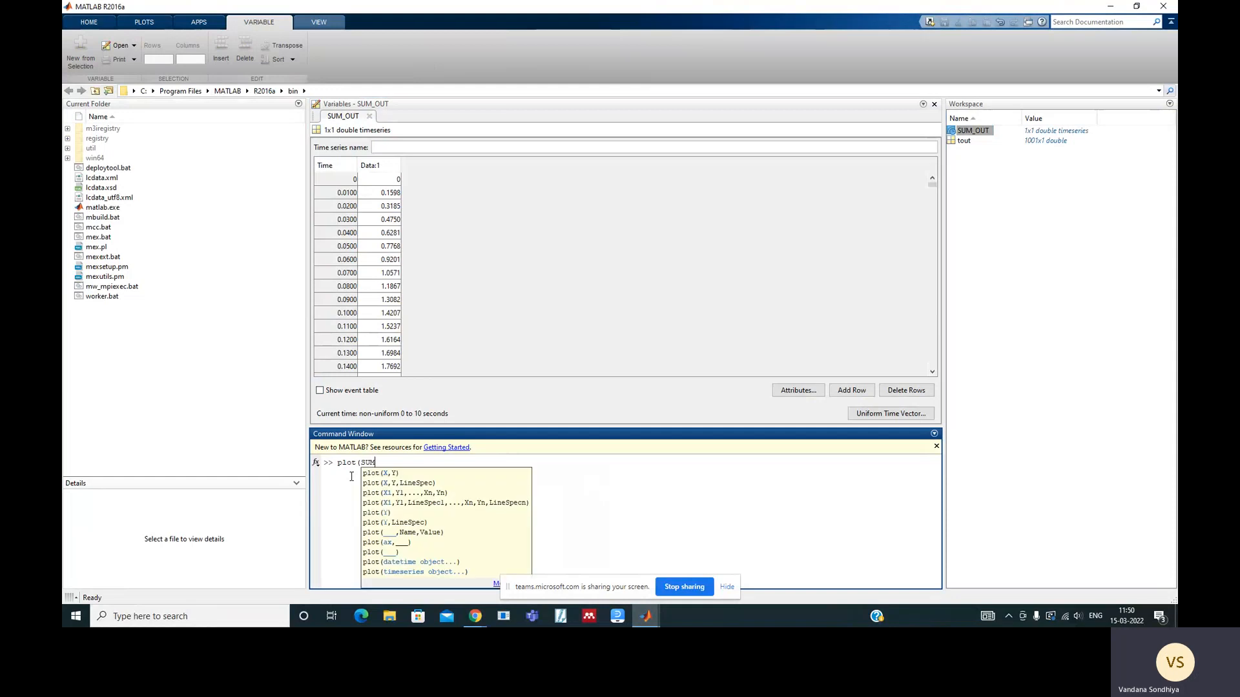
text(_OUT.Data))
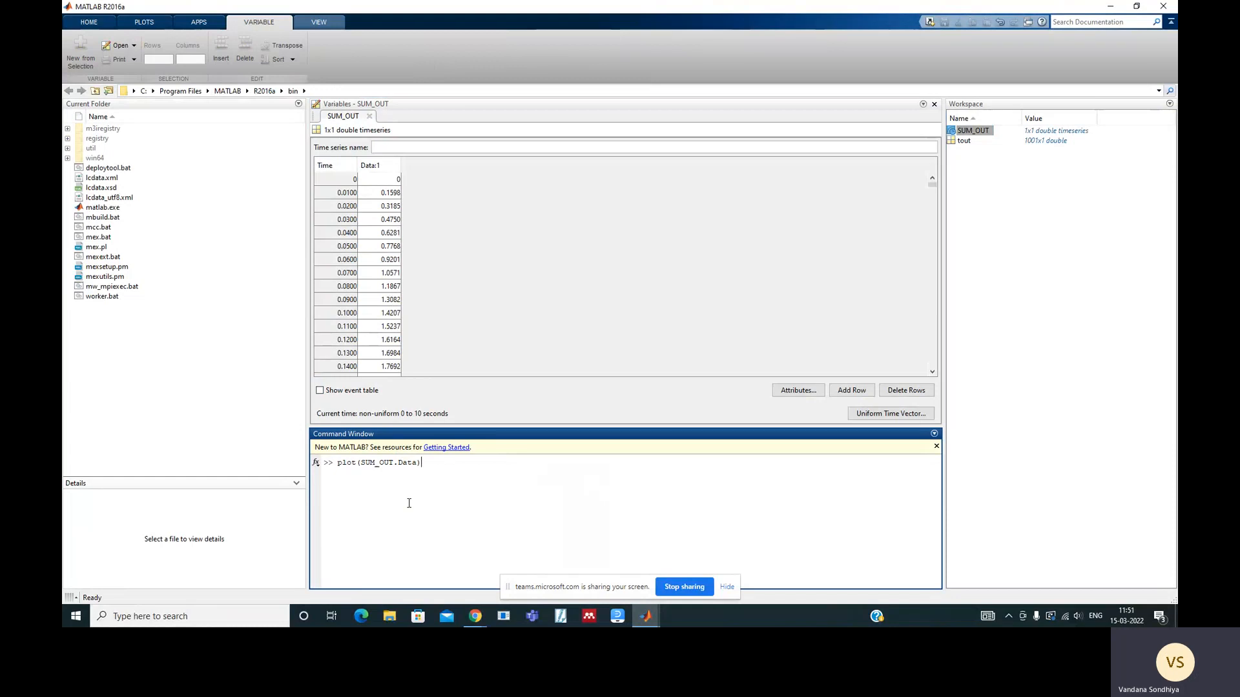
key(Return)
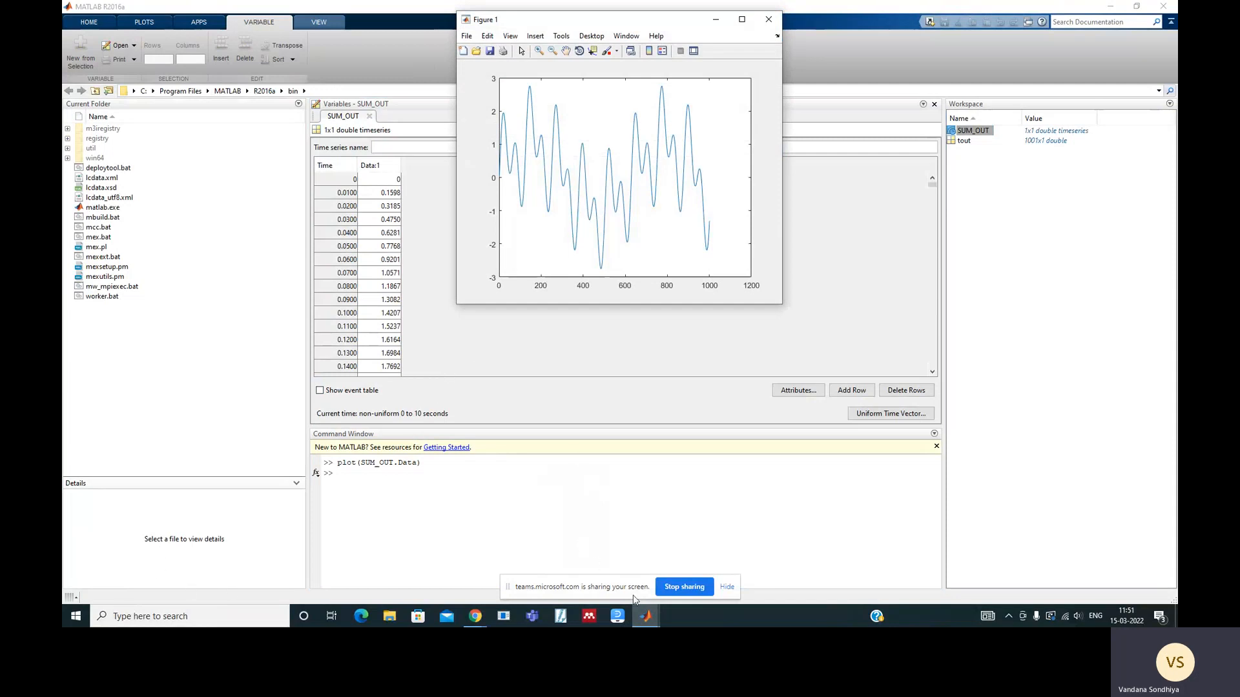
Compare the plotted SUM_OUT data side by side with the Scope2 waveform, and return to the MODEL1 diagram
mouse_move(645, 615)
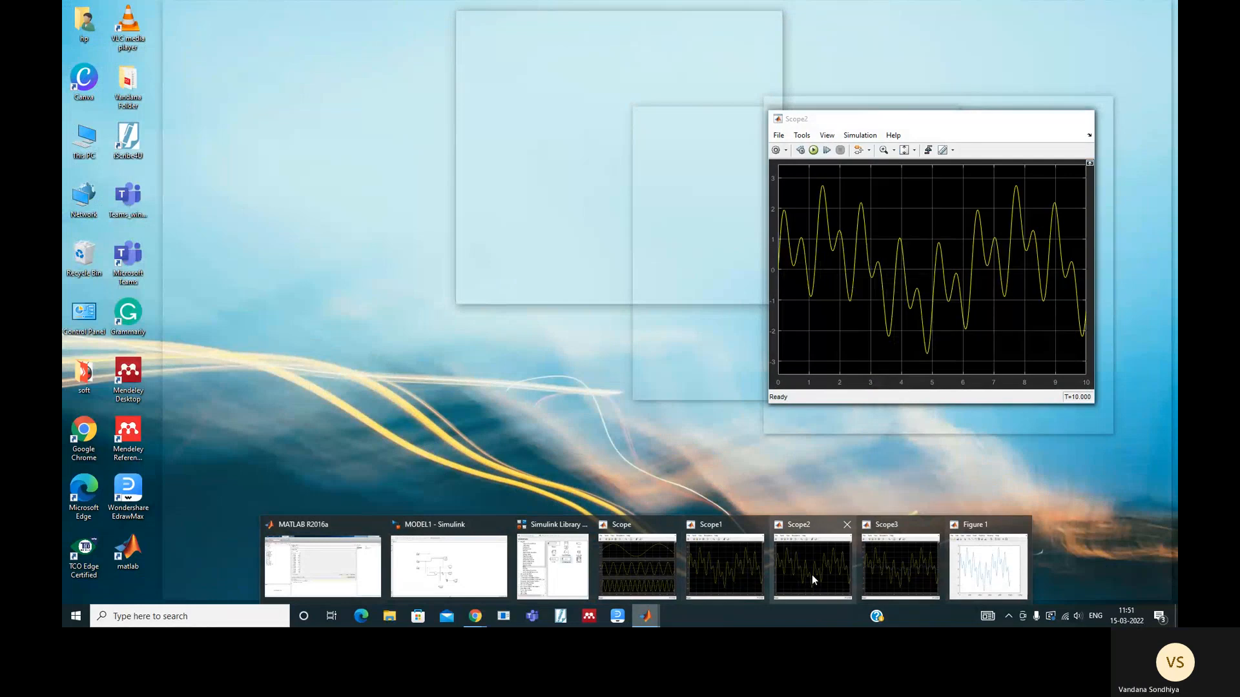
click(811, 574)
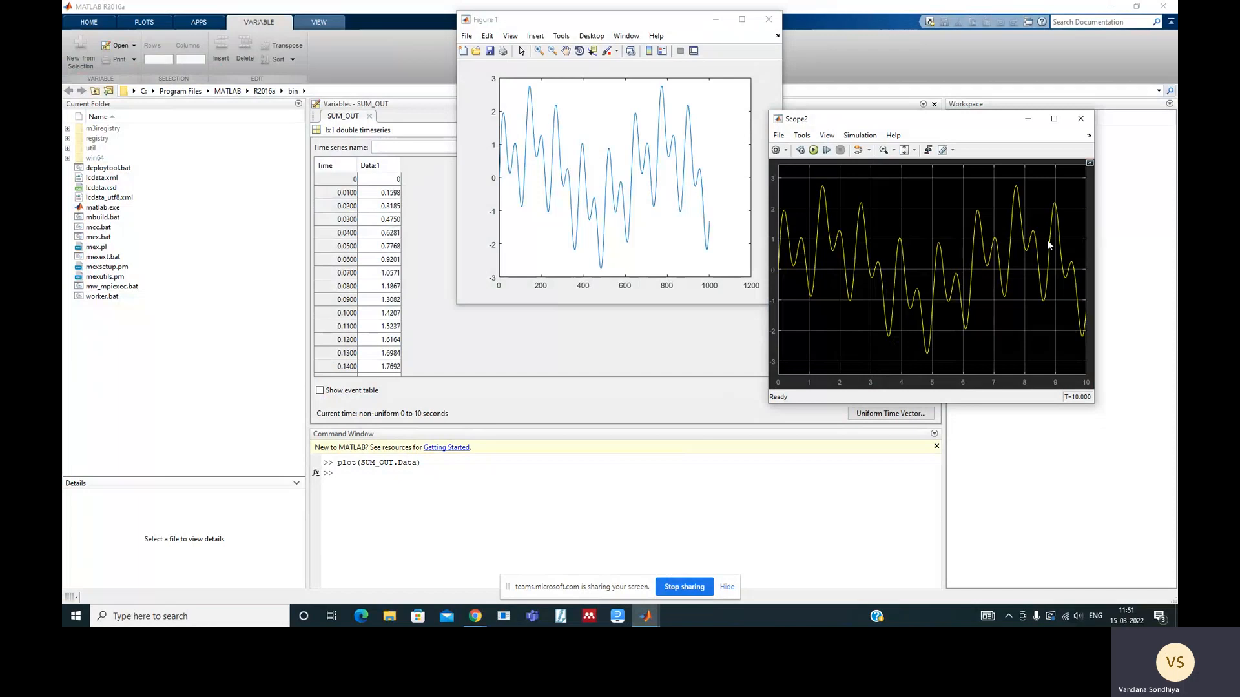
drag(649, 26, 622, 122)
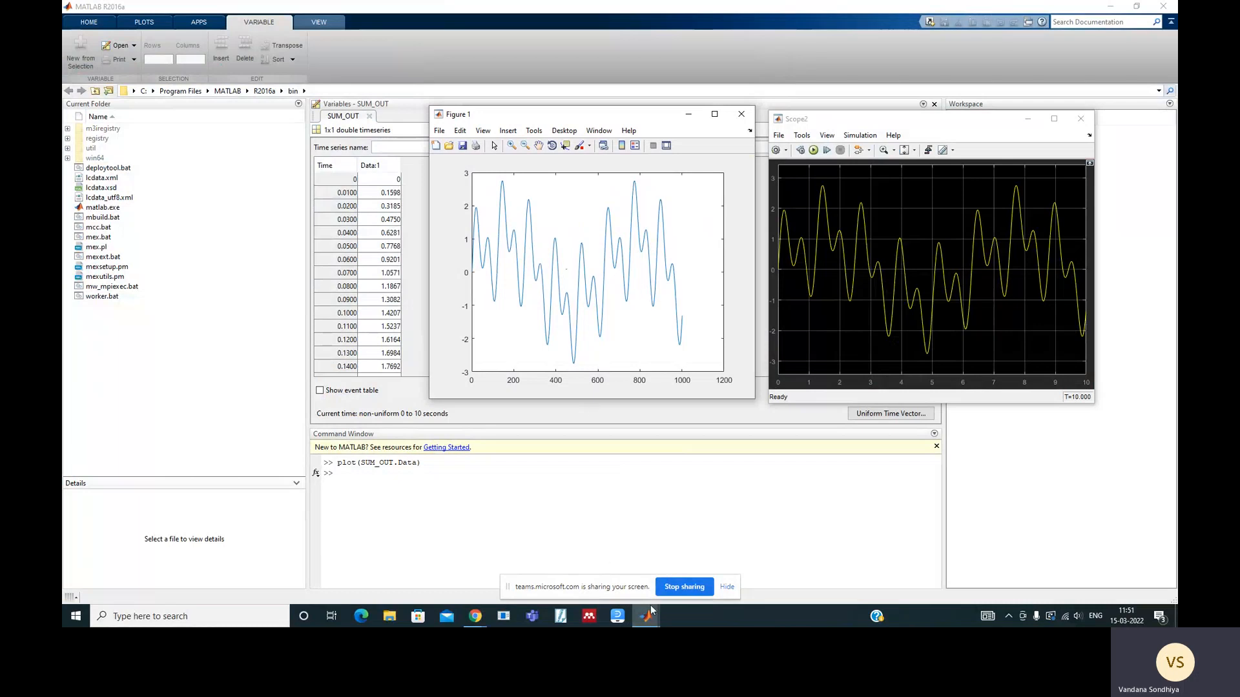
mouse_move(642, 622)
click(468, 580)
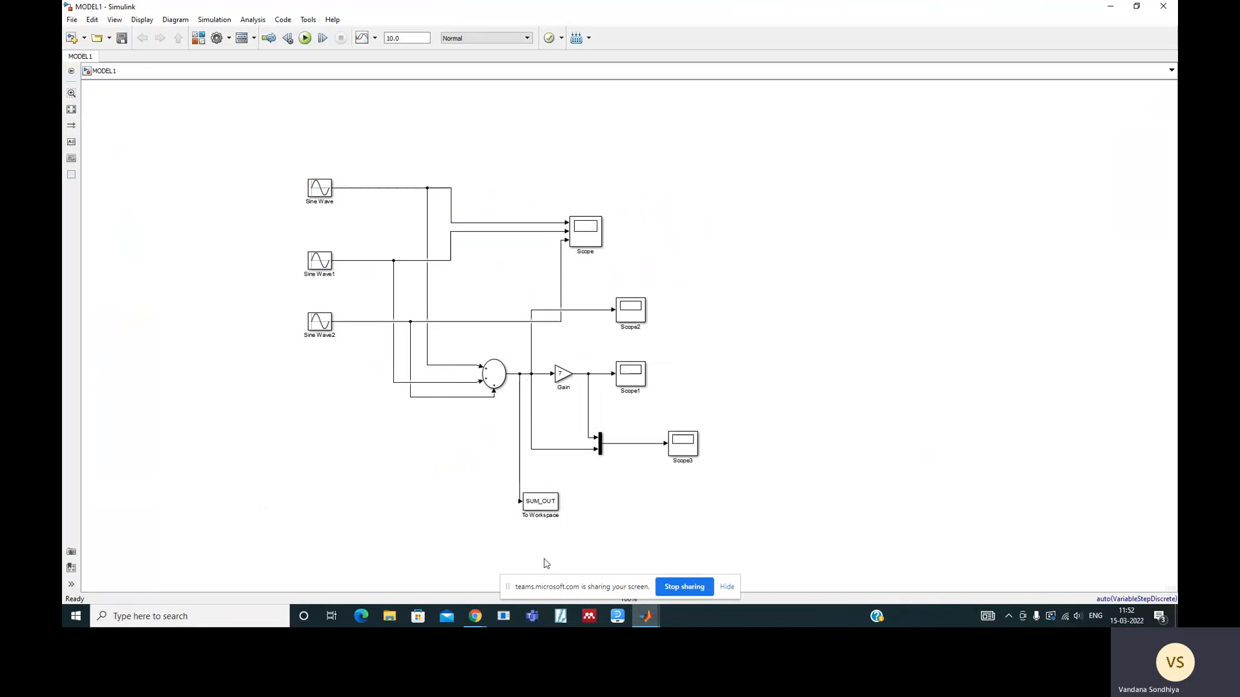
mouse_move(478, 615)
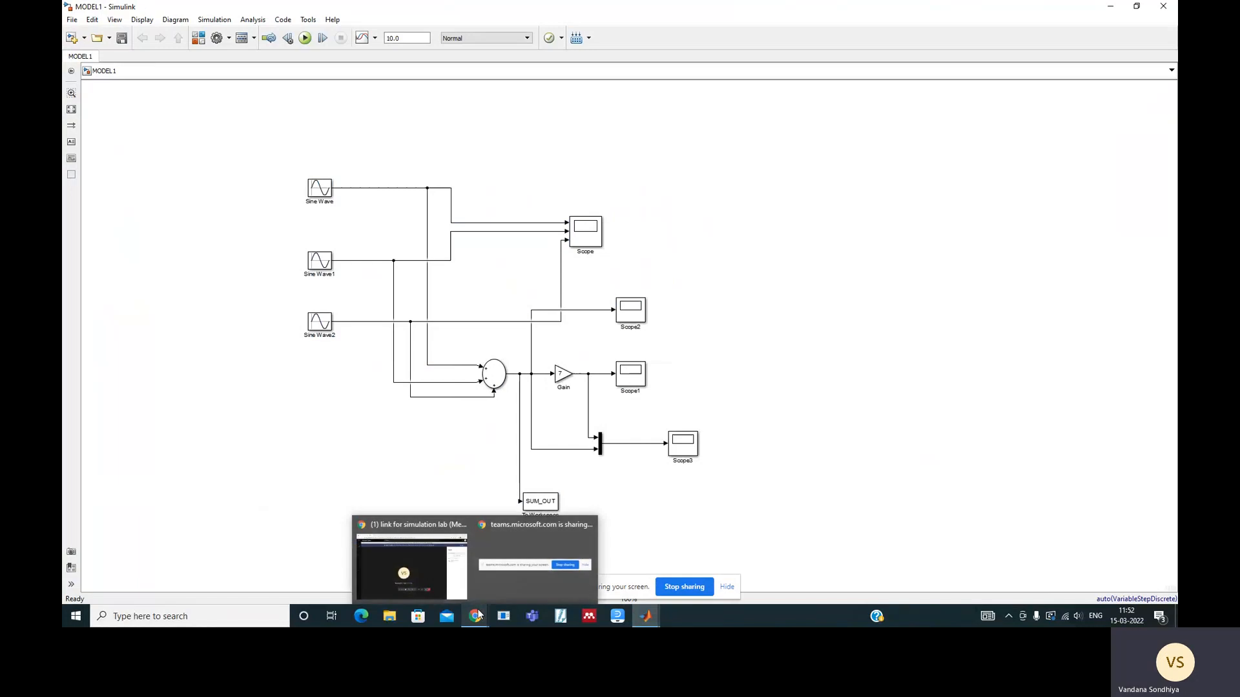
mouse_move(648, 615)
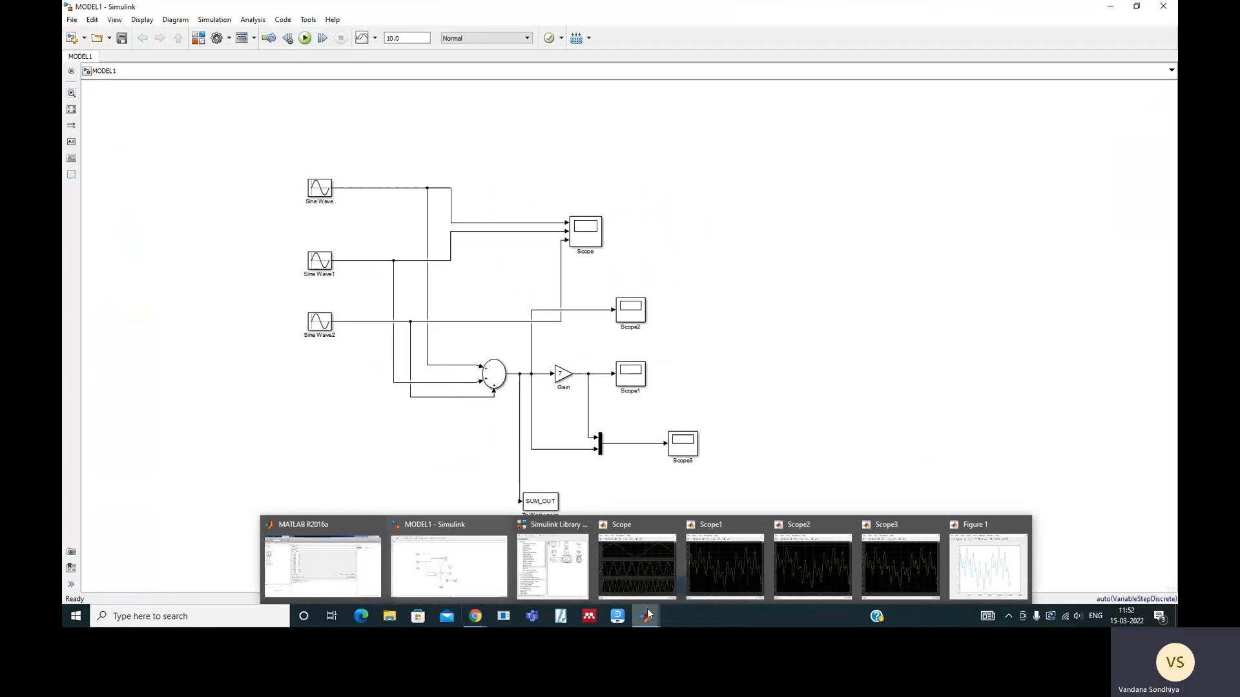
click(475, 616)
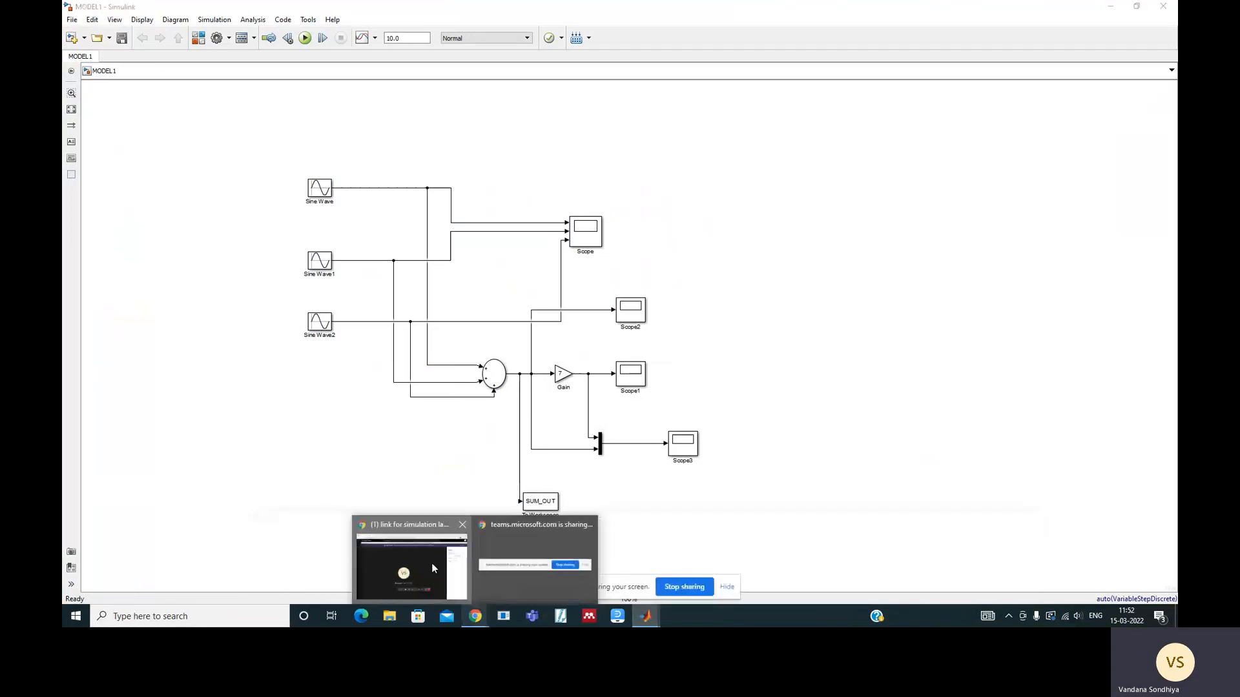
click(431, 563)
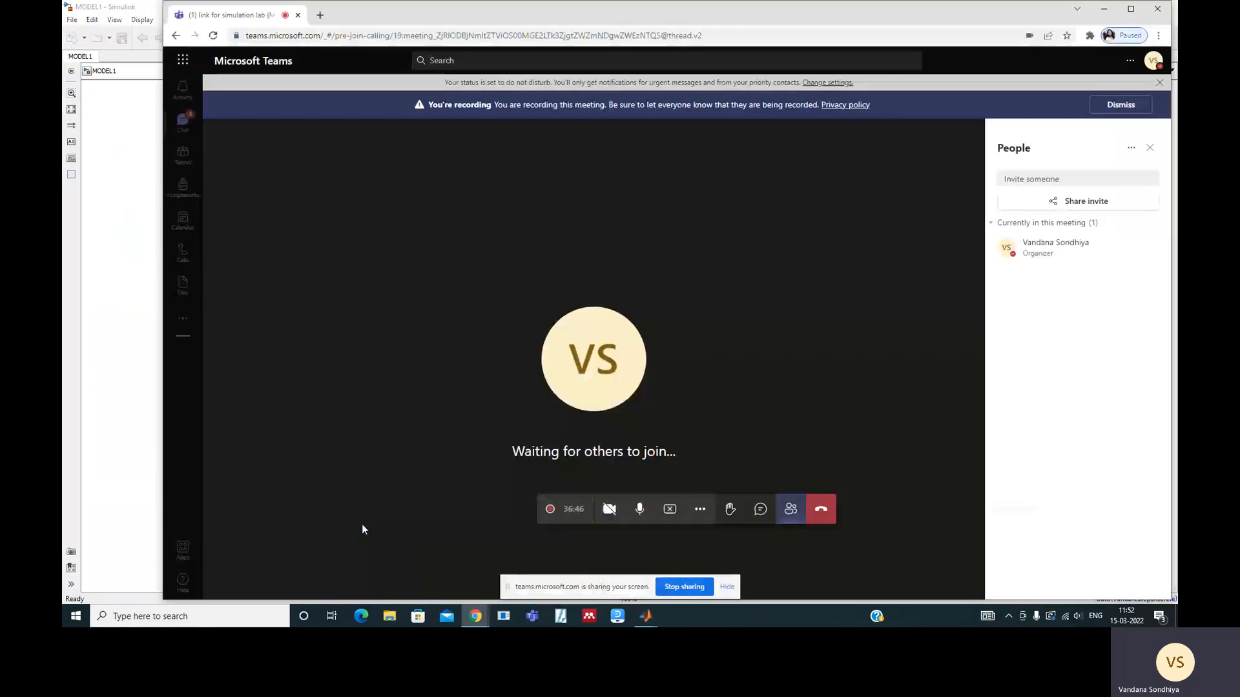